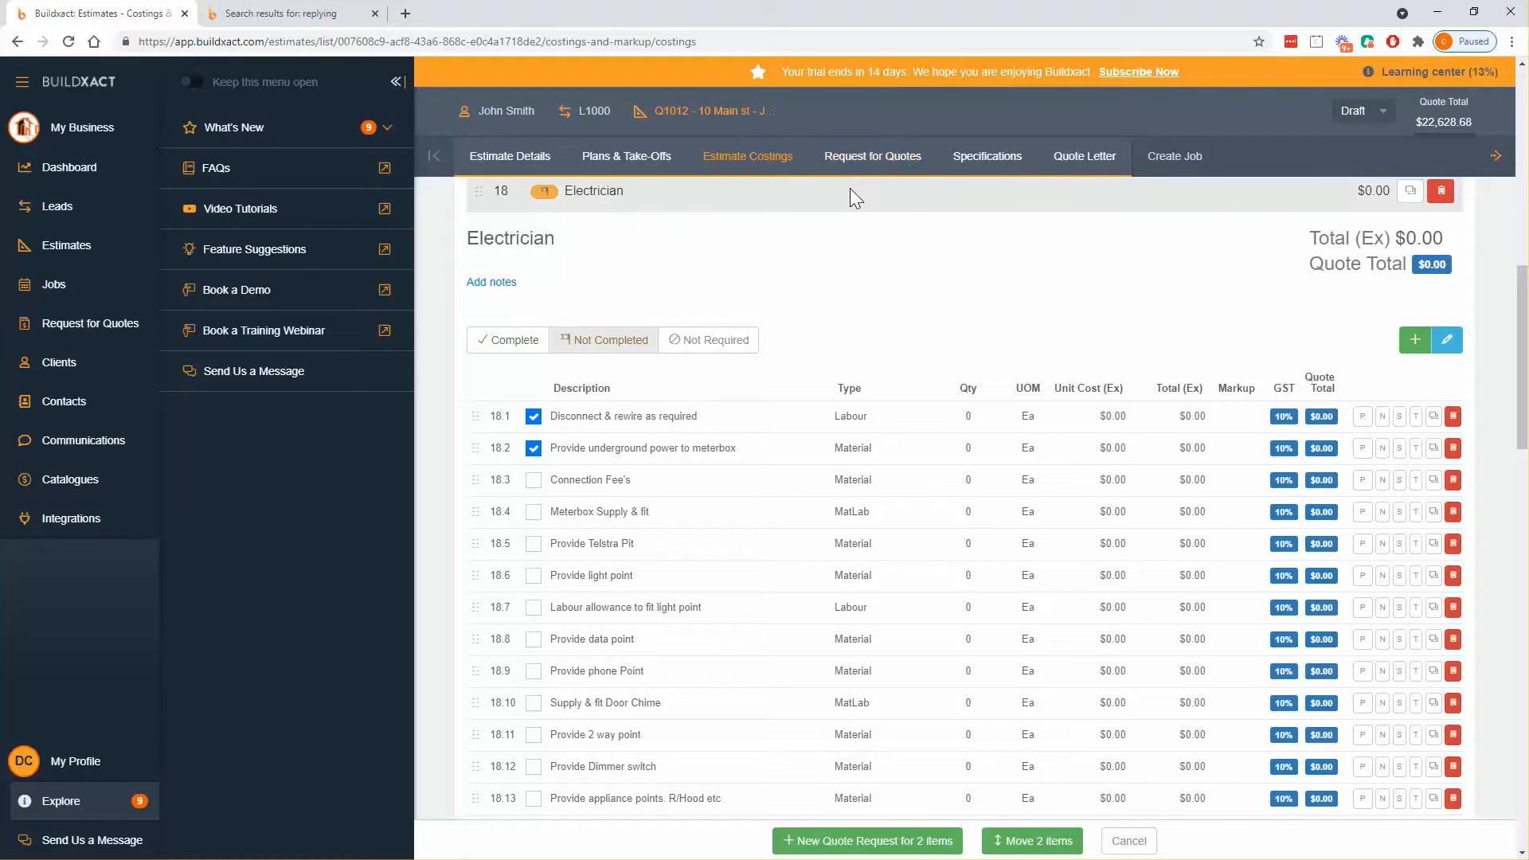
- Put the Electrician section into edit mode, tick its items including new line 18.24, then cancel the selection
{"action": "left_click", "coordinate": [533, 416]}
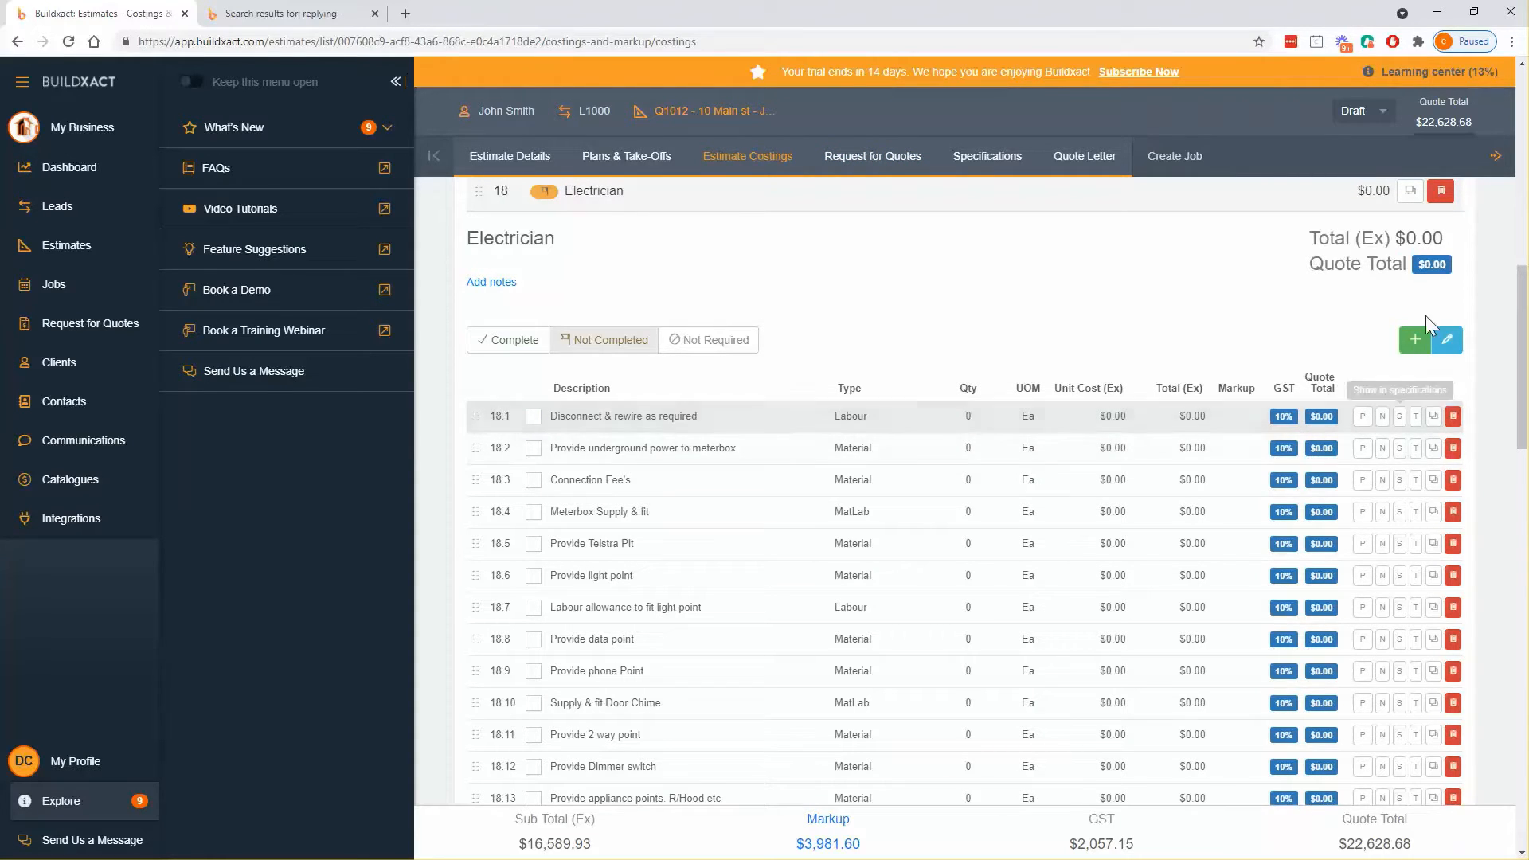
{"action": "left_click", "coordinate": [1446, 341]}
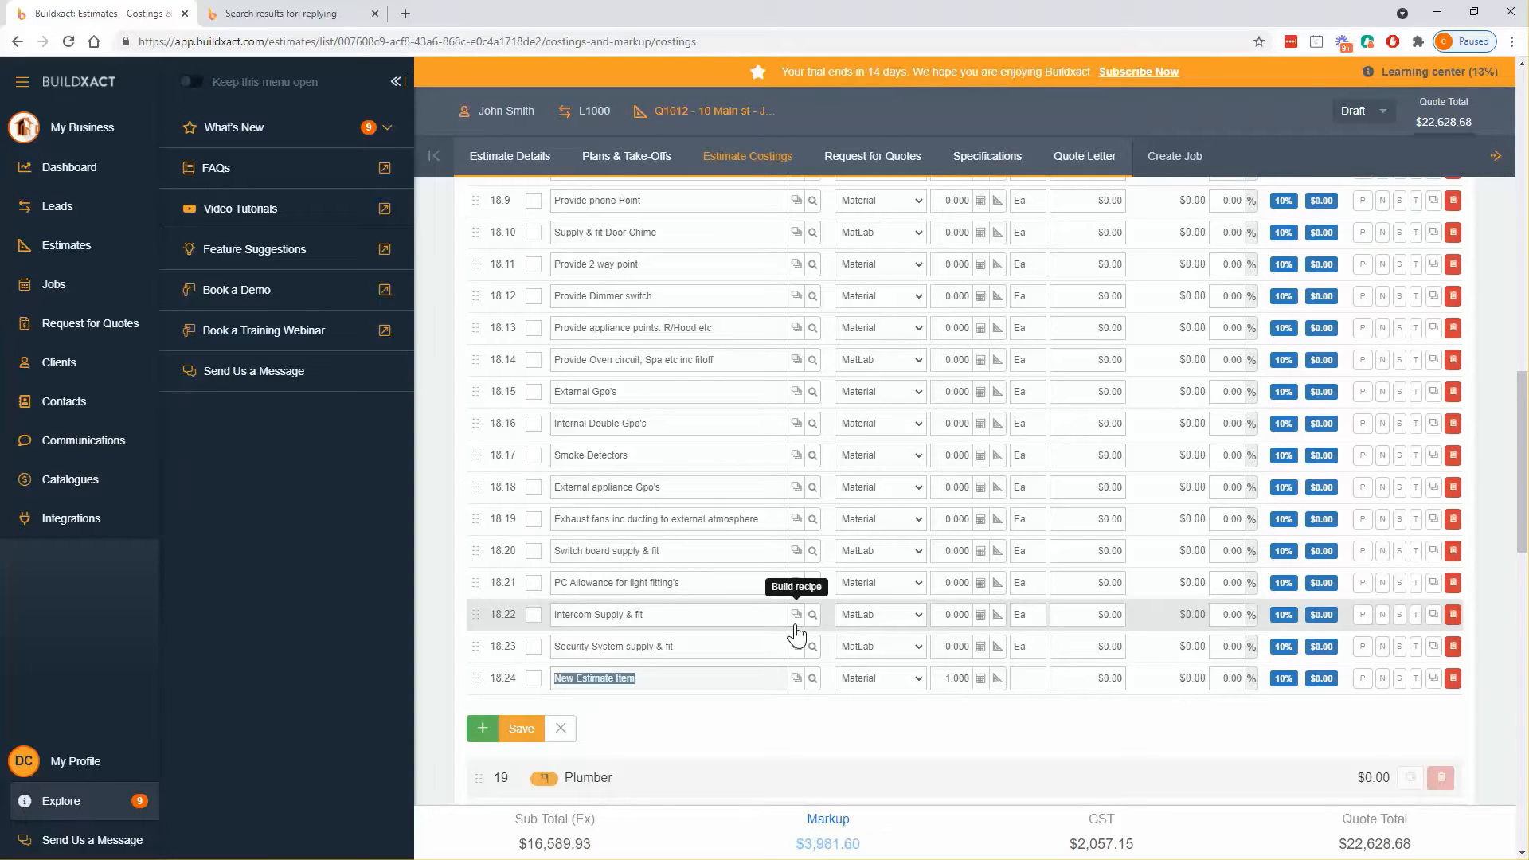
{"action": "left_click", "coordinate": [534, 391]}
{"action": "left_click", "coordinate": [534, 423]}
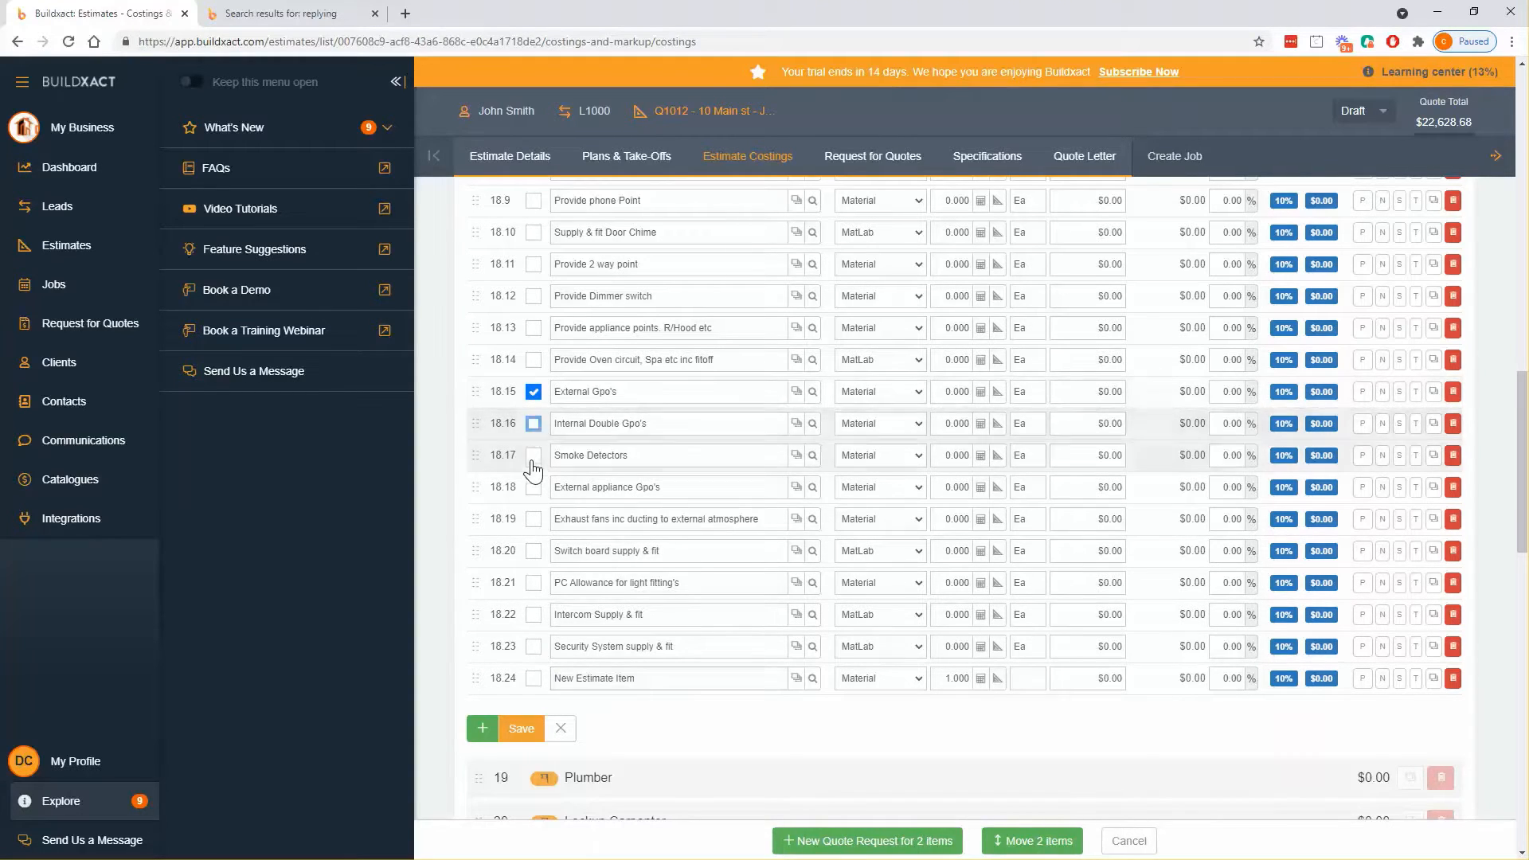
{"action": "left_click", "coordinate": [534, 455]}
{"action": "left_click", "coordinate": [533, 486]}
{"action": "left_click", "coordinate": [534, 519]}
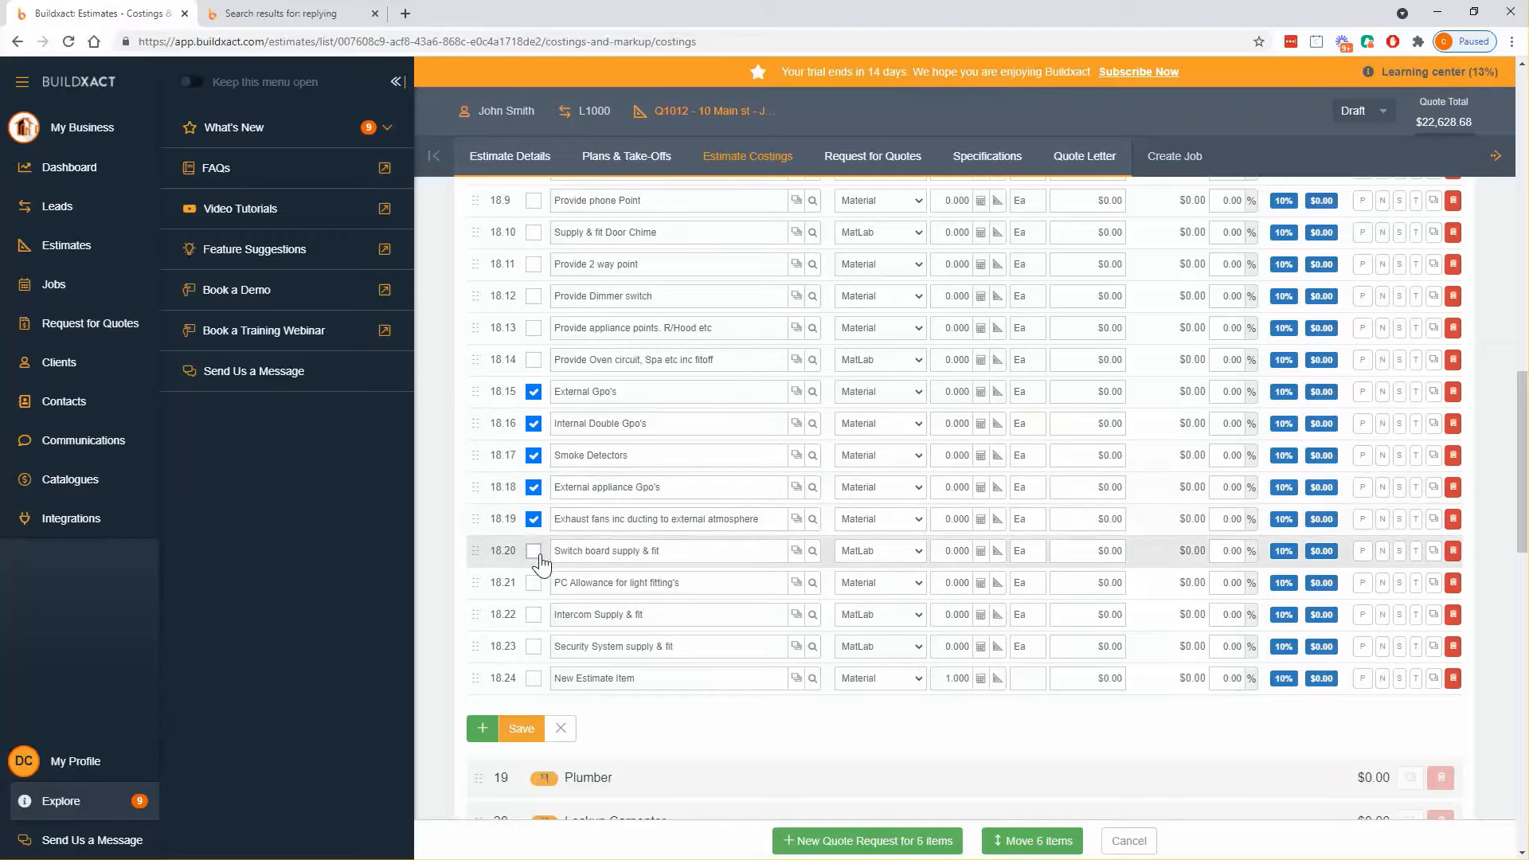
{"action": "left_click", "coordinate": [538, 555]}
{"action": "left_click", "coordinate": [534, 679]}
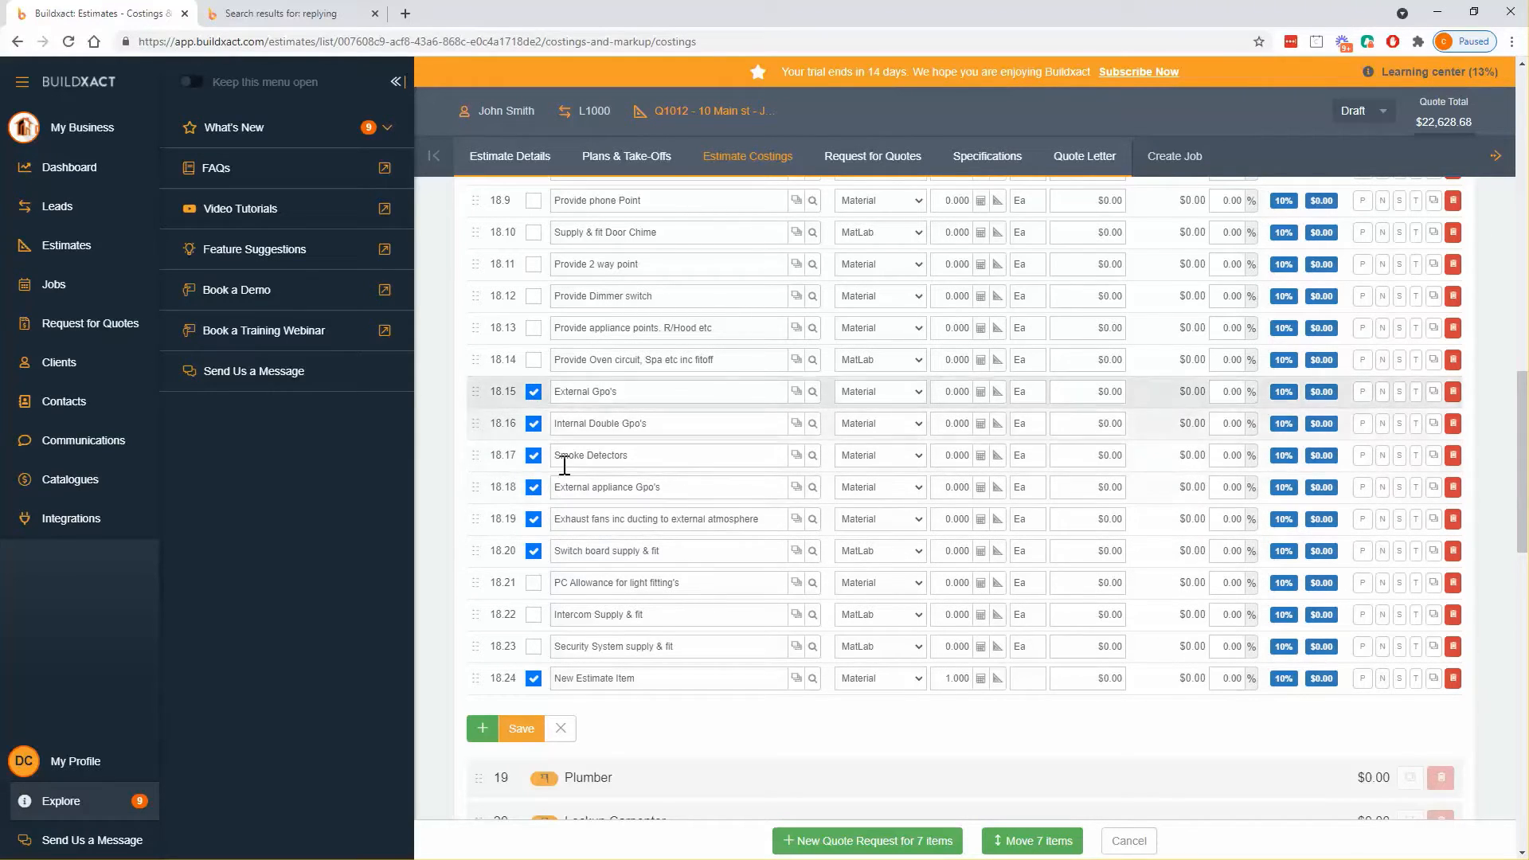
{"action": "left_click", "coordinate": [1129, 841]}
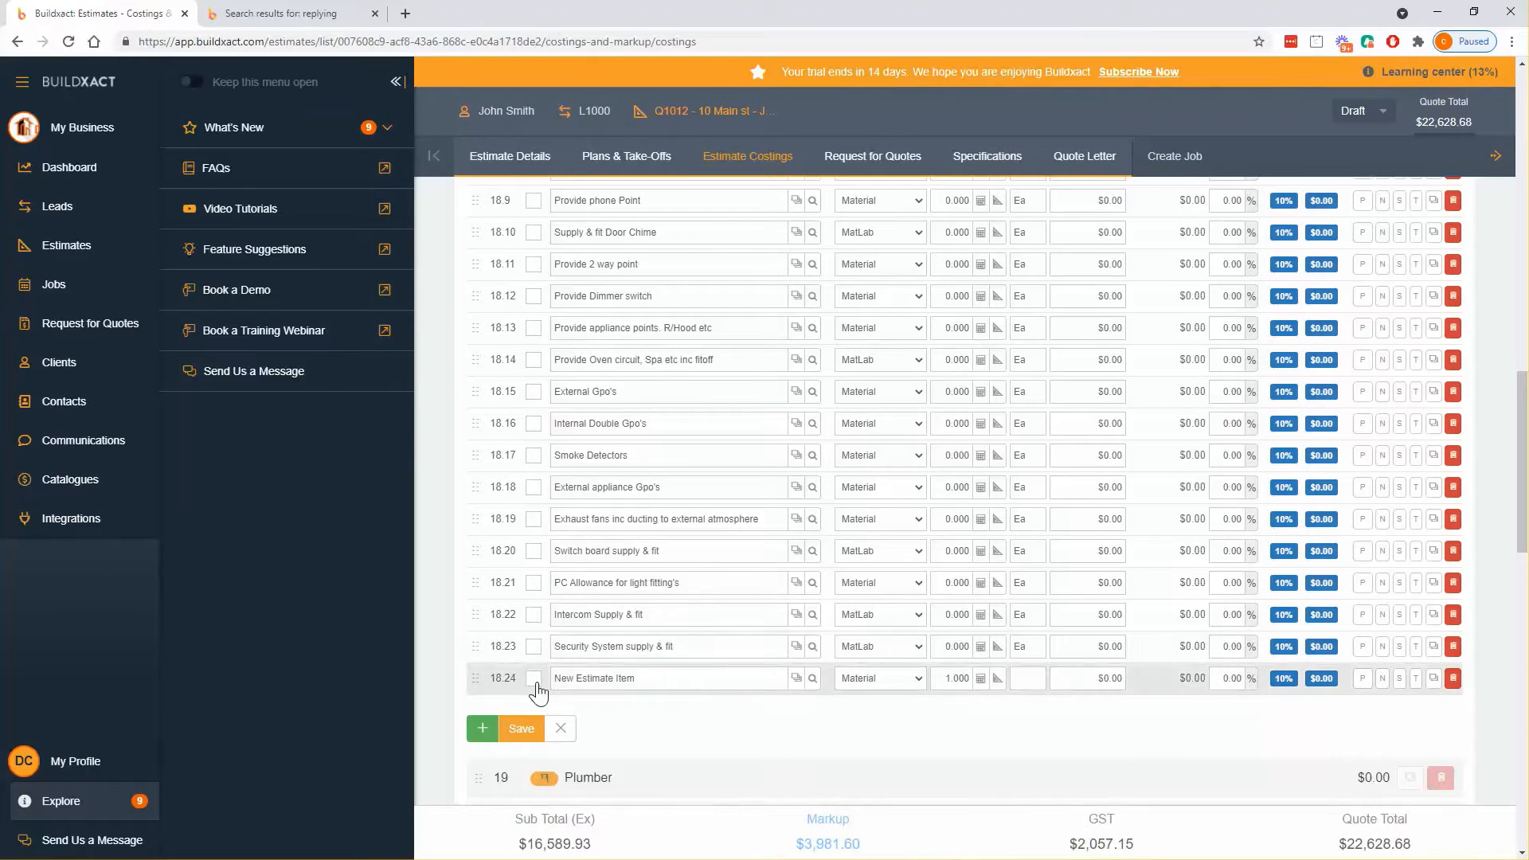
- Describe line 18.24 as 'Electrical rough and fit' at $15,000 per Ea and tick it
{"action": "left_click", "coordinate": [644, 685]}
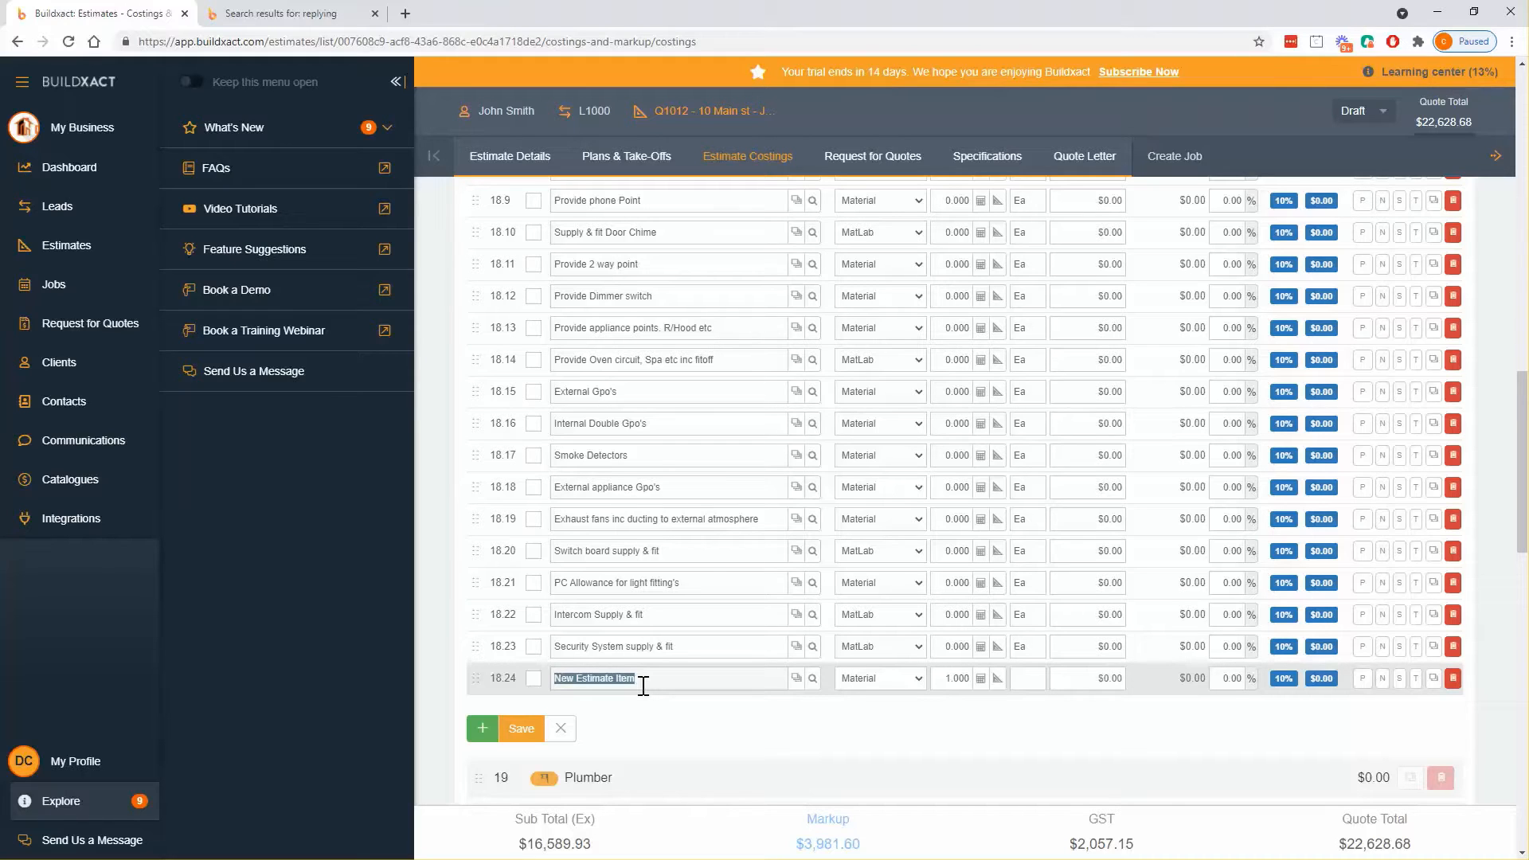
{"action": "type", "text": "Electrical "}
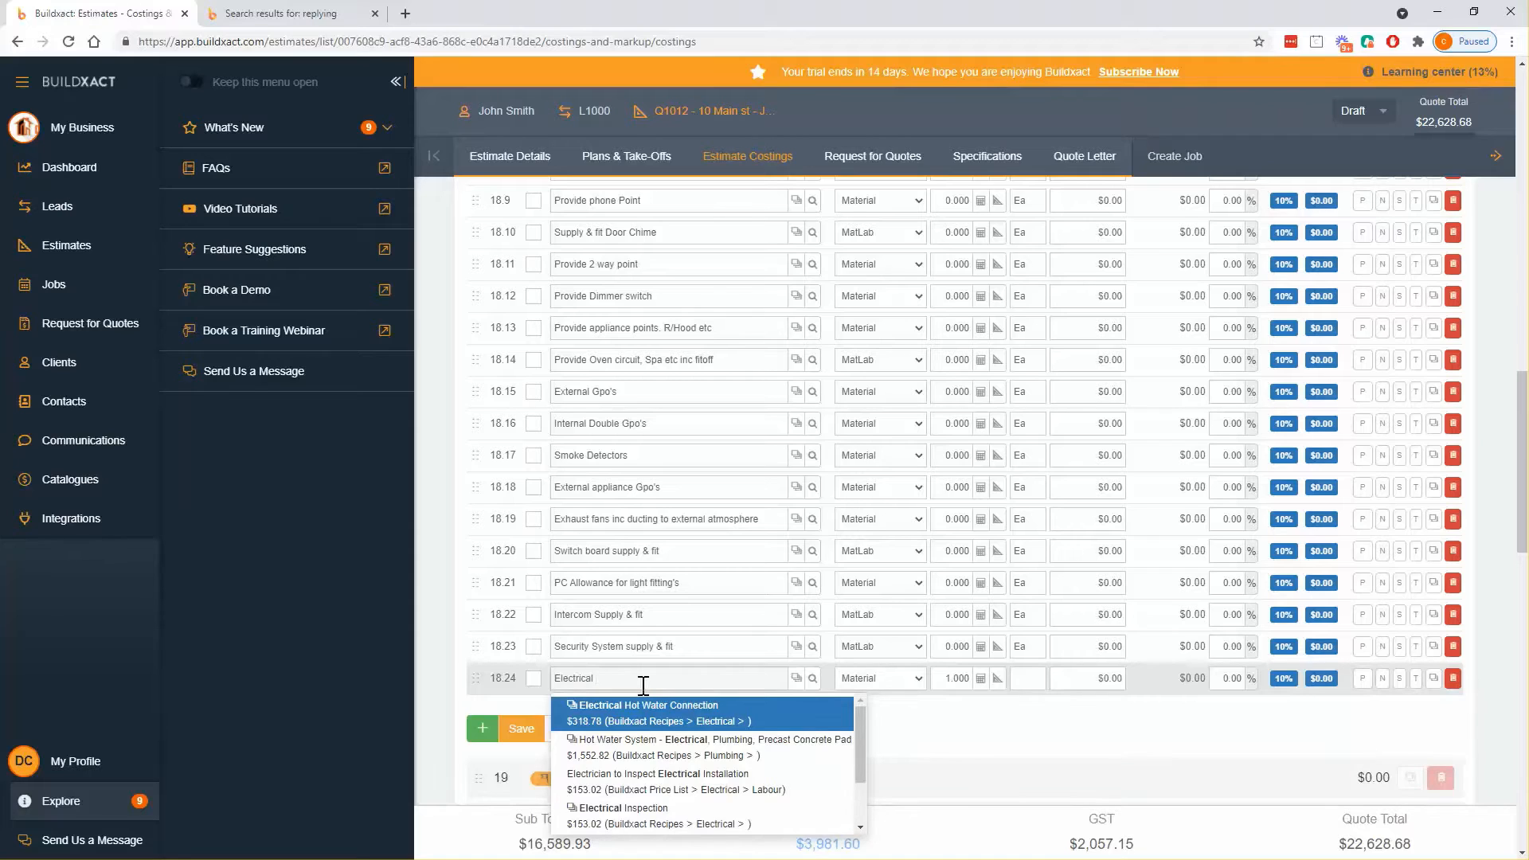
{"action": "type", "text": "rough and fit"}
{"action": "left_click", "coordinate": [1086, 678]}
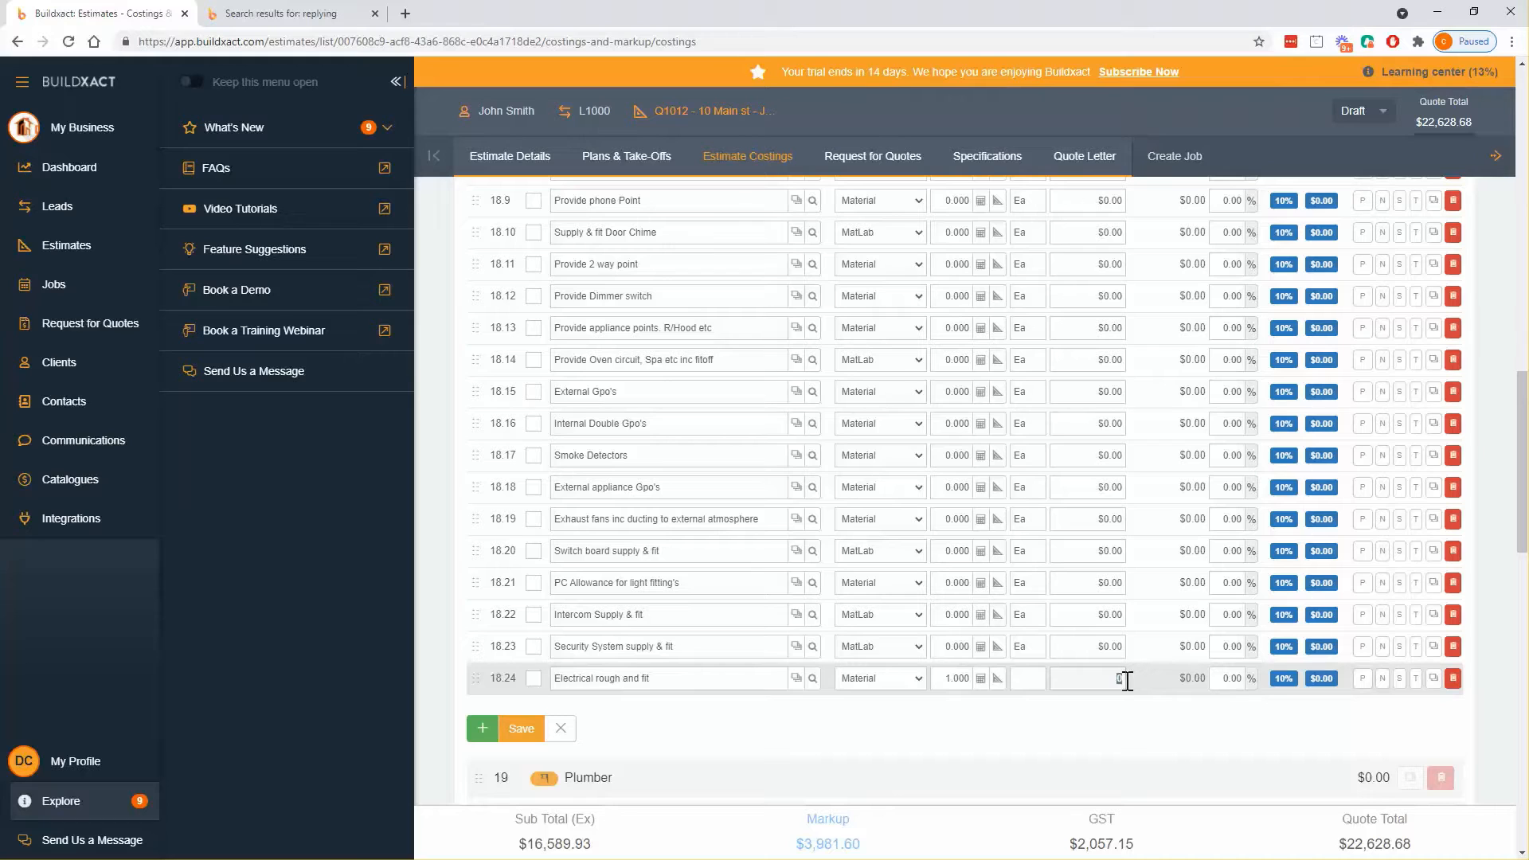
{"action": "type", "text": "15000"}
{"action": "key", "text": "Return"}
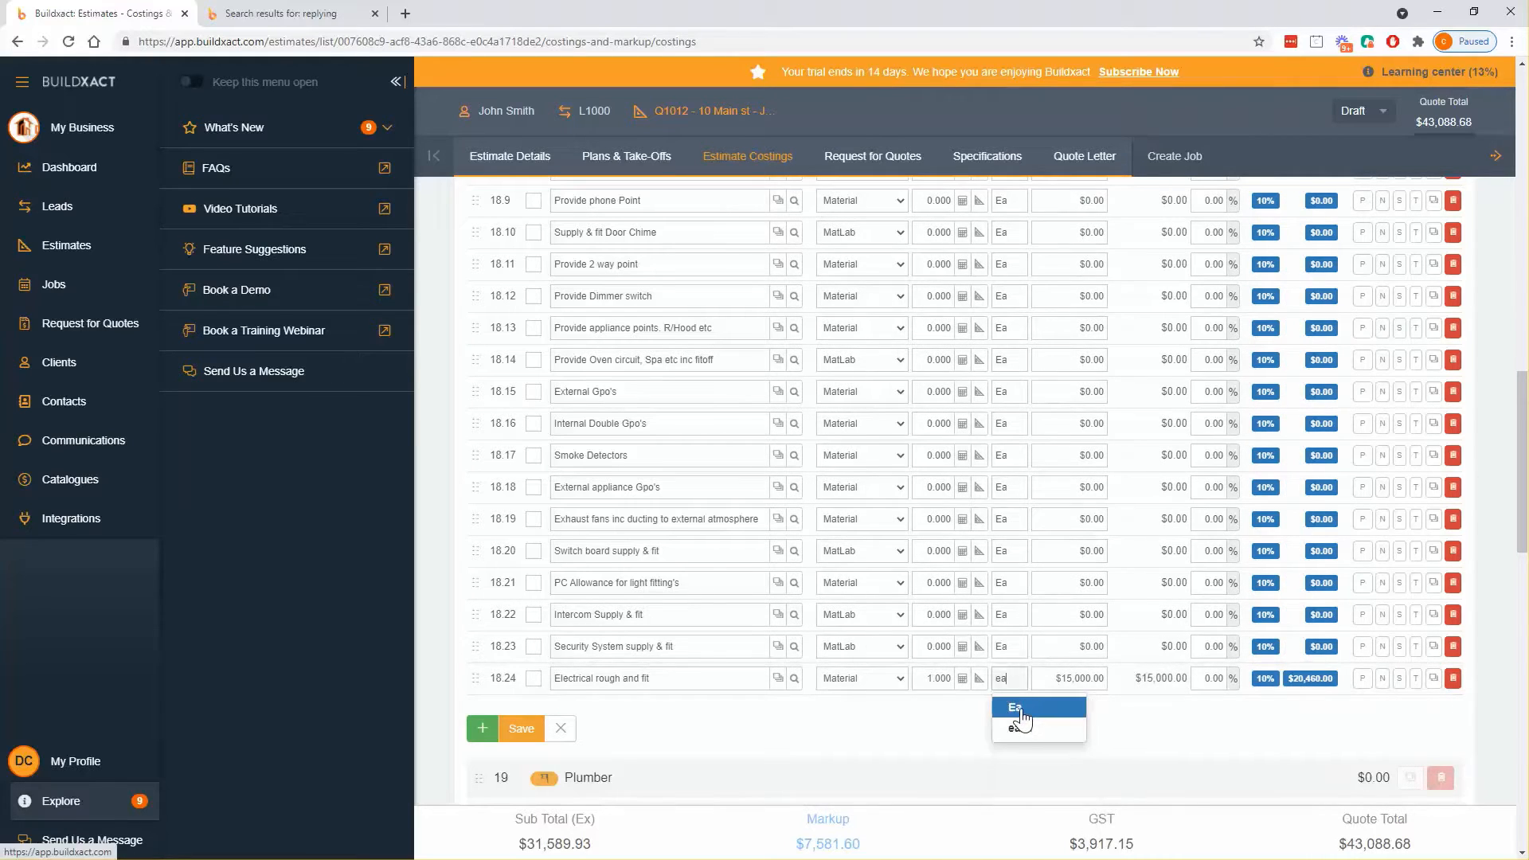
{"action": "left_click", "coordinate": [1019, 713]}
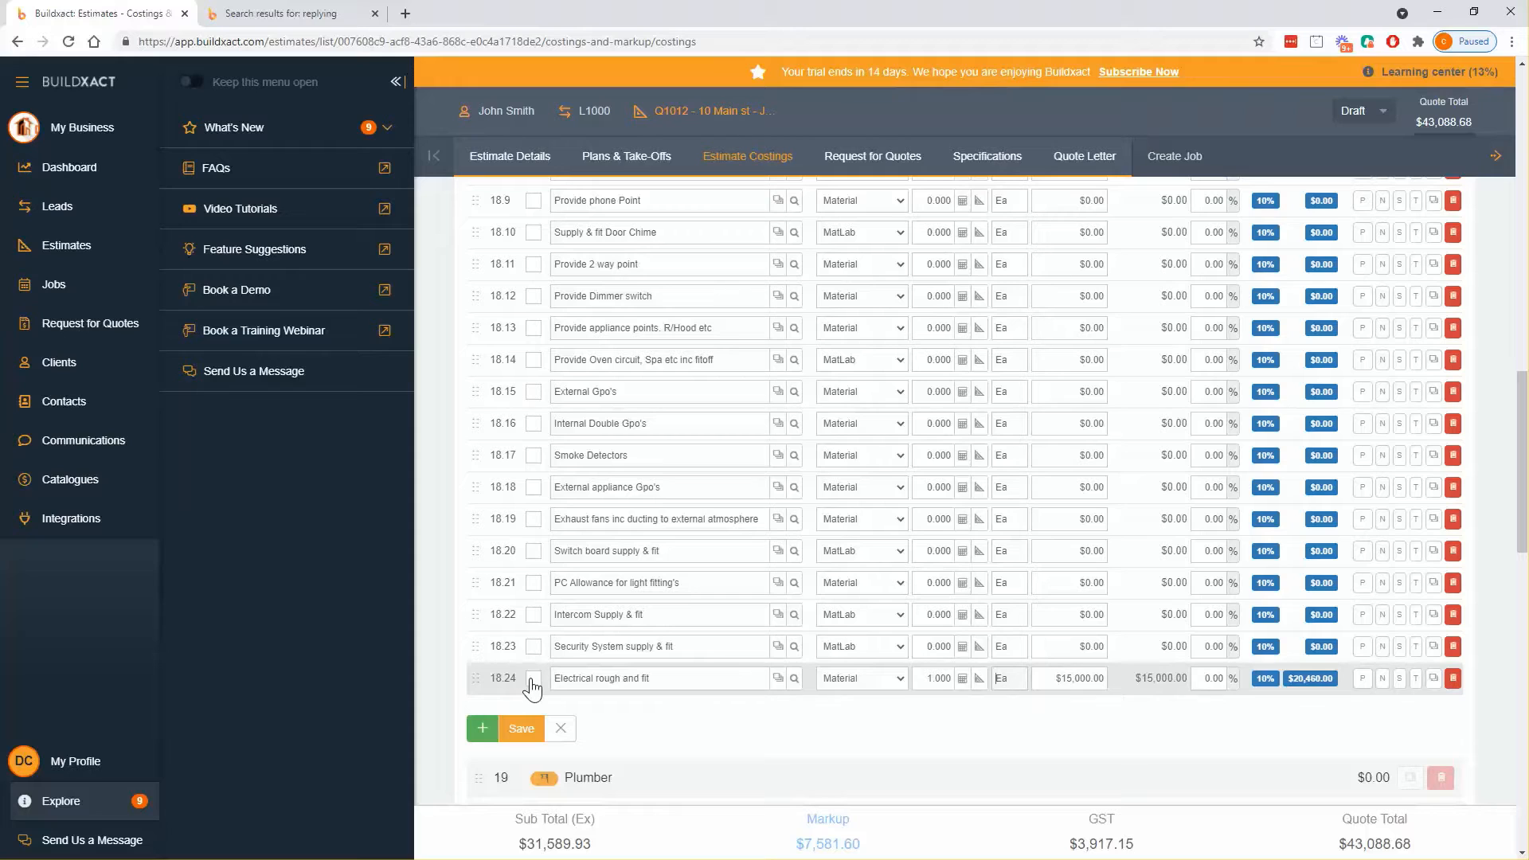
{"action": "left_click", "coordinate": [1076, 679]}
{"action": "left_click", "coordinate": [564, 705]}
{"action": "left_click", "coordinate": [534, 679]}
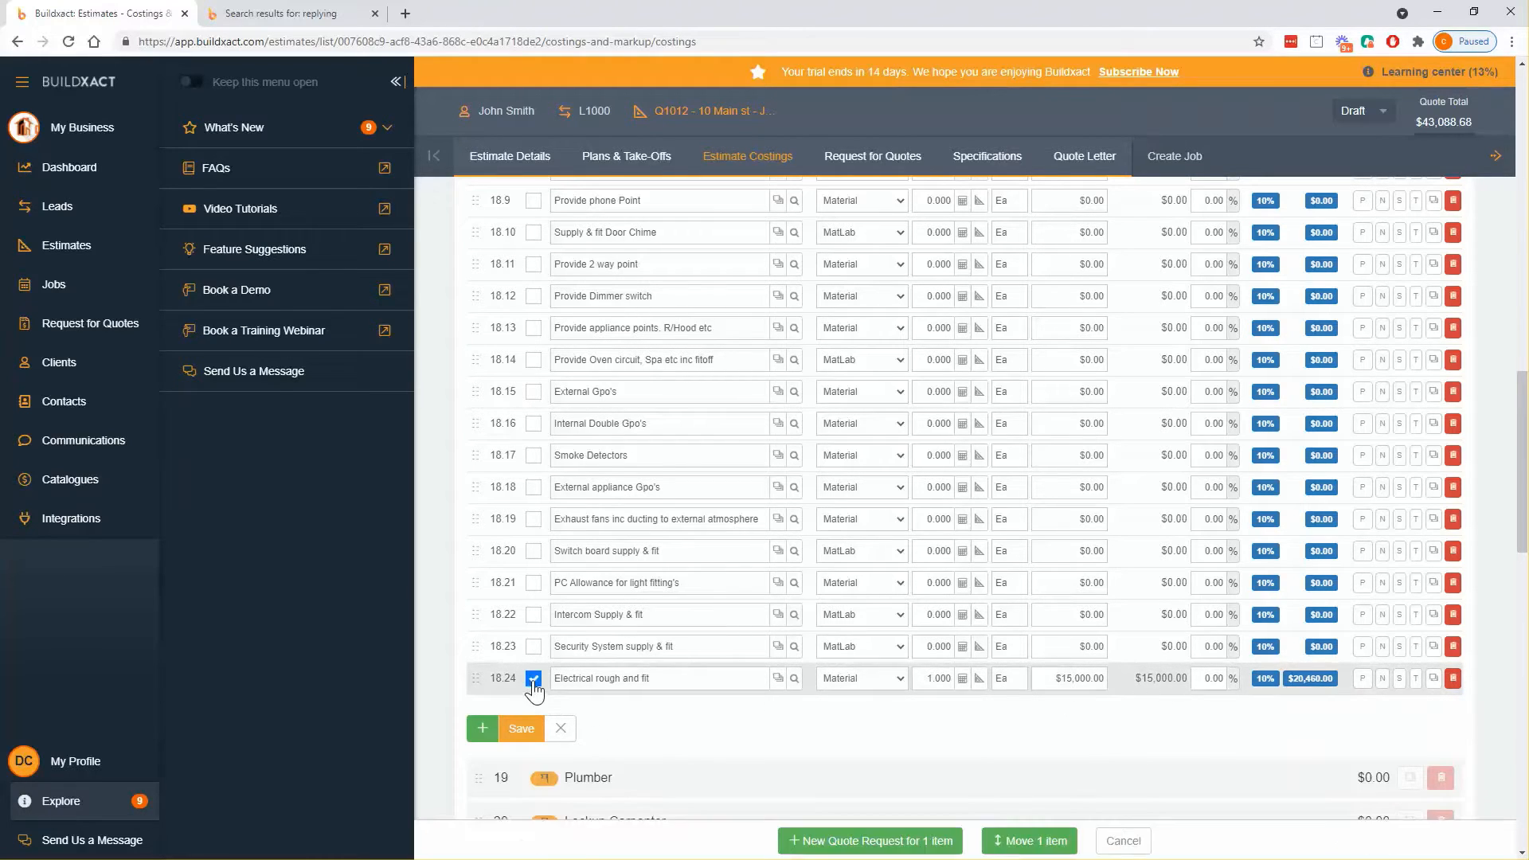
- Start a new quote request titled 'Electrical', keeping the 2/6/21 deadline date
{"action": "left_click", "coordinate": [828, 843]}
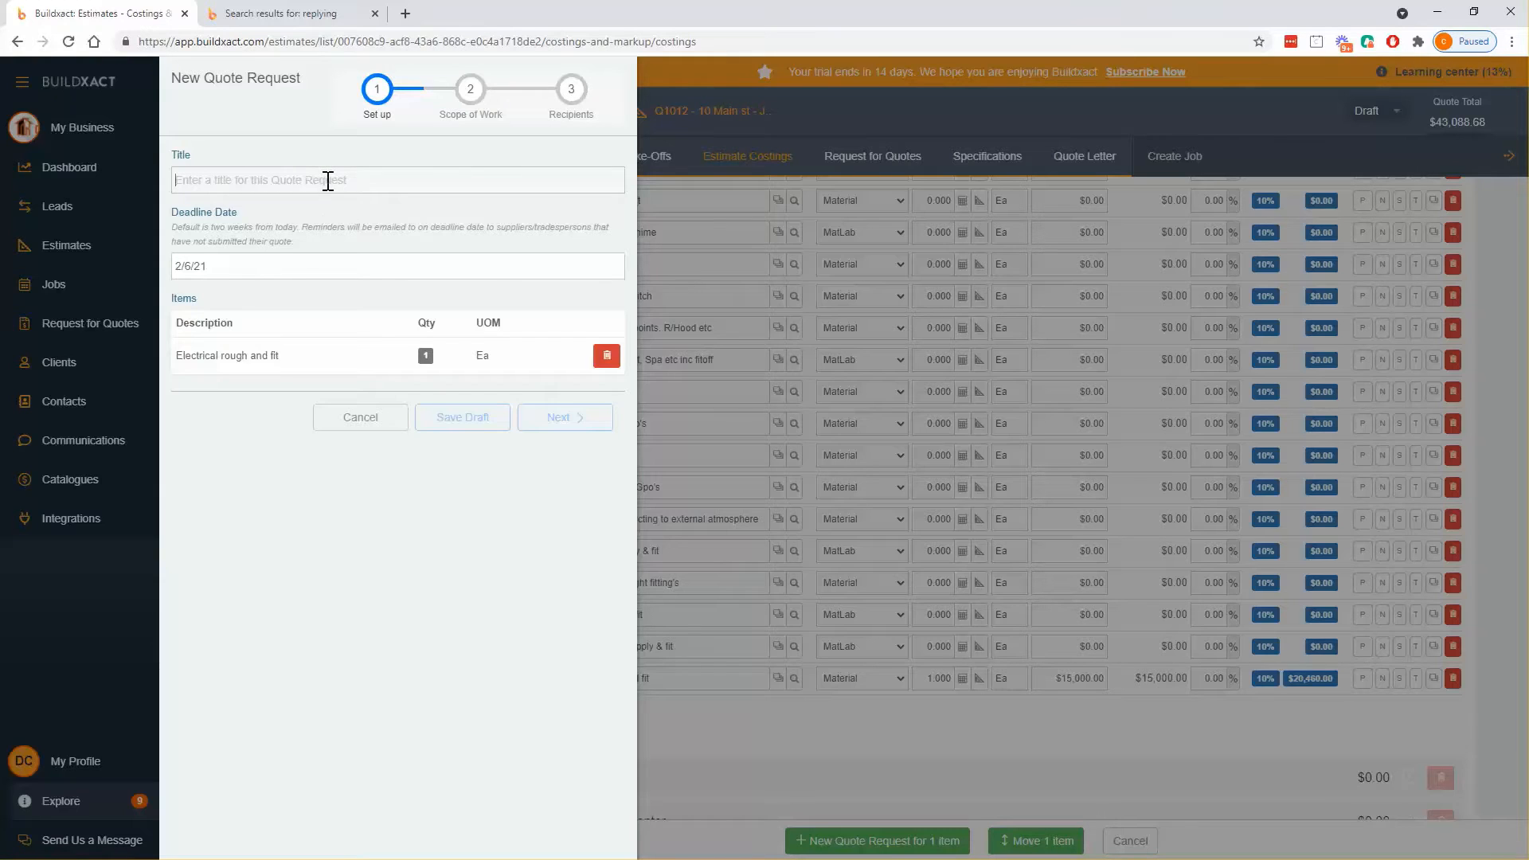
{"action": "type", "text": "Electrical"}
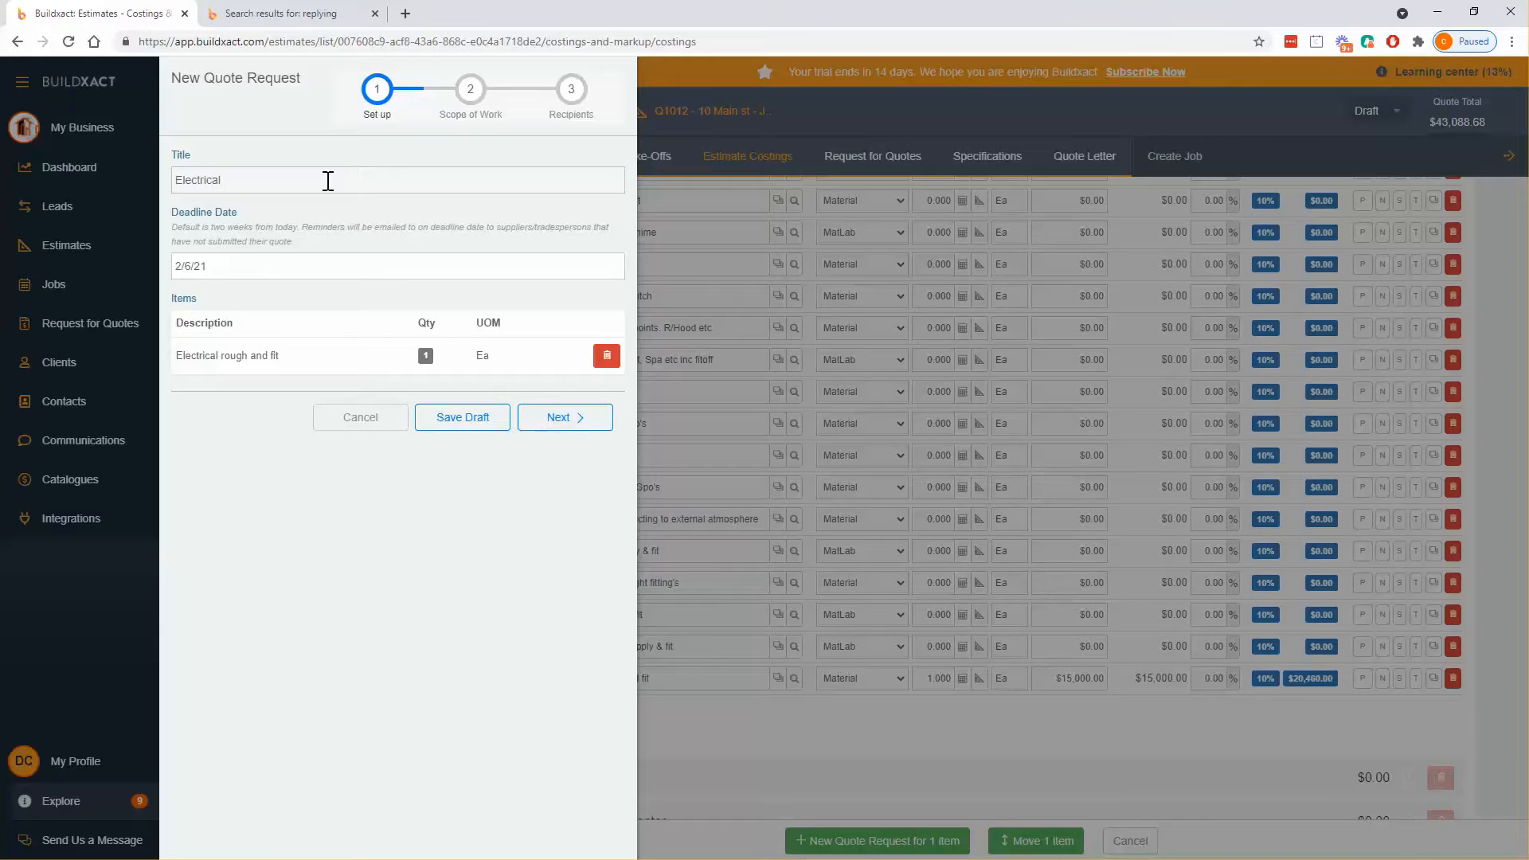
{"action": "key", "text": "ctrl+a"}
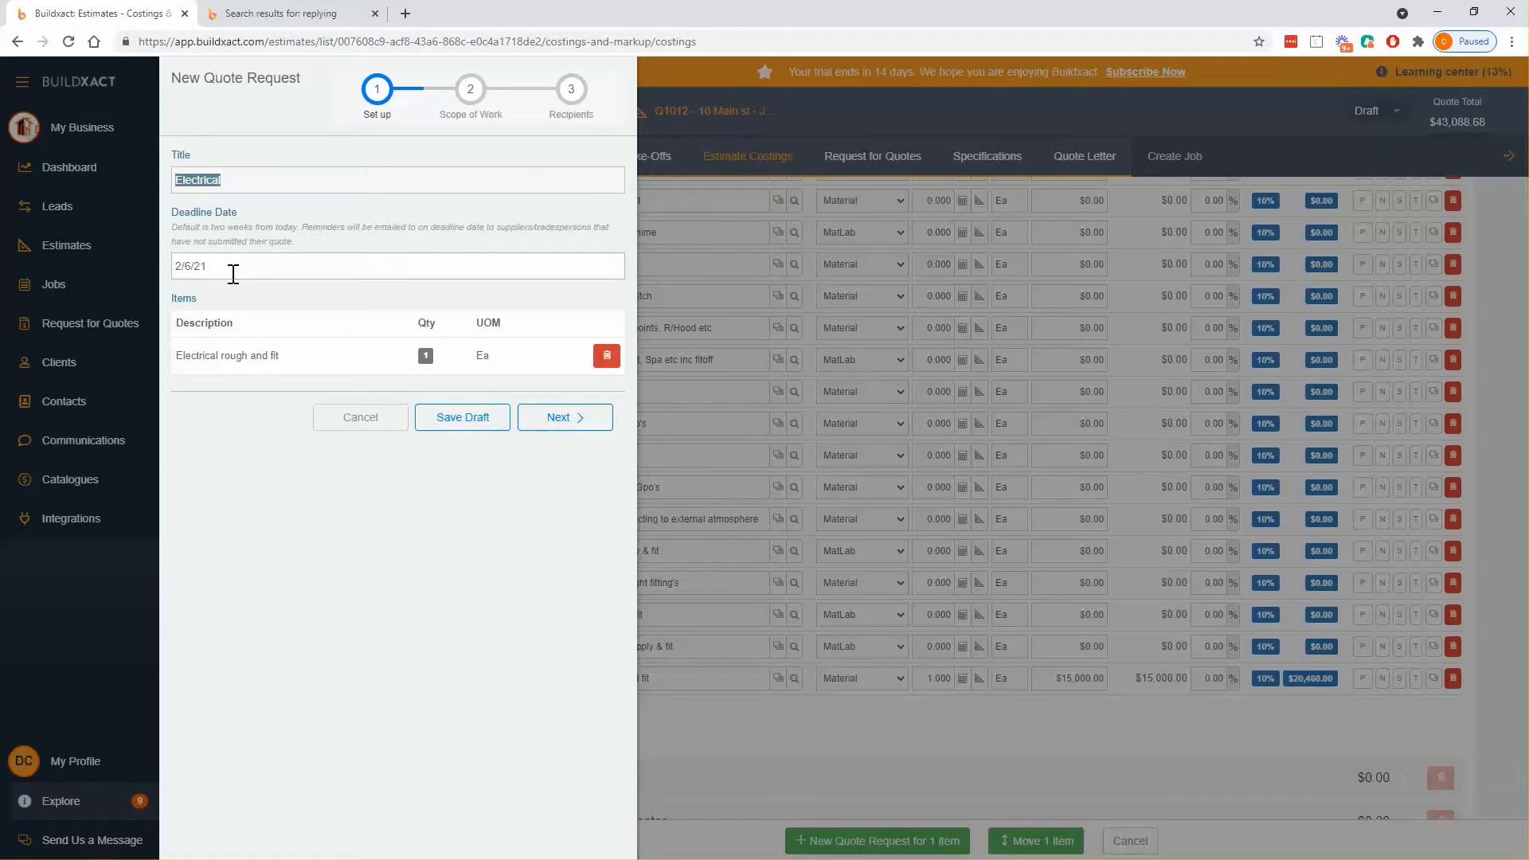
{"action": "left_click", "coordinate": [233, 274]}
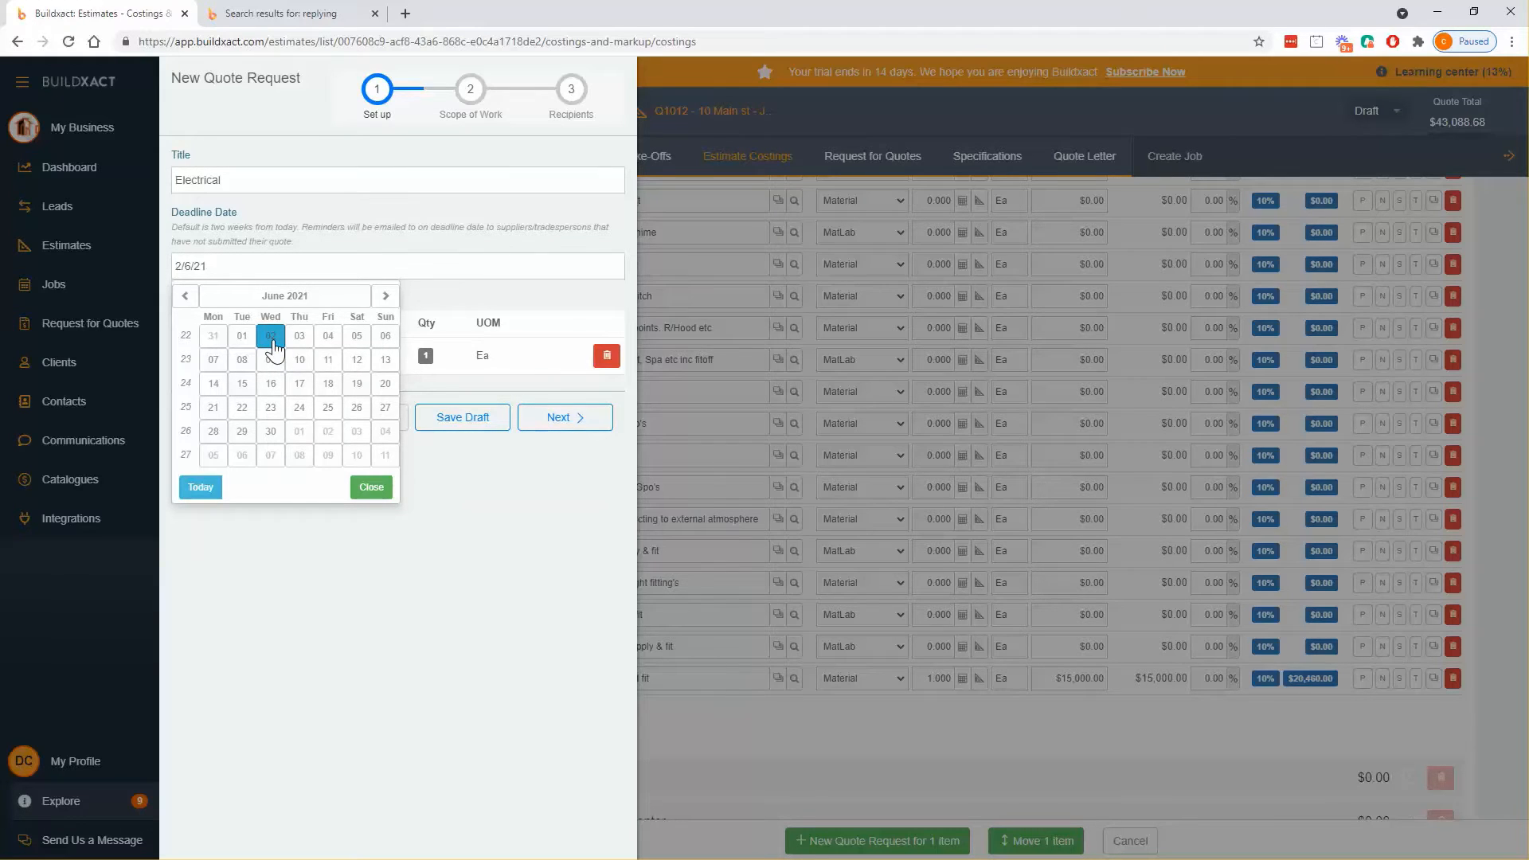
{"action": "left_click", "coordinate": [185, 296]}
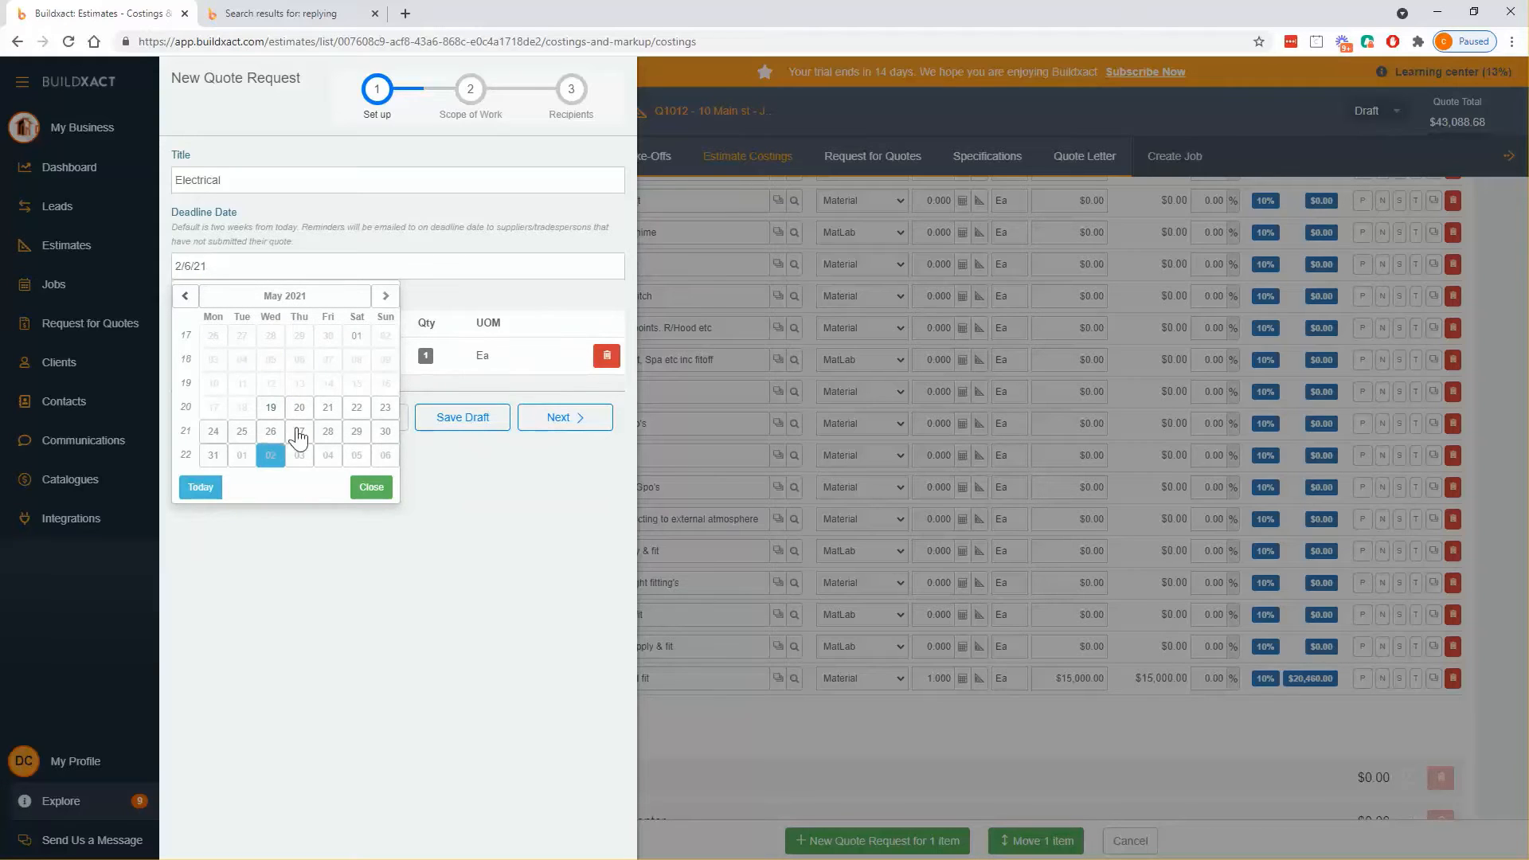
{"action": "left_click", "coordinate": [443, 420]}
- Check the requested item's description and Ea unit, then move on to Scope of Work
{"action": "left_click_drag", "start_coordinate": [511, 357], "coordinate": [177, 355]}
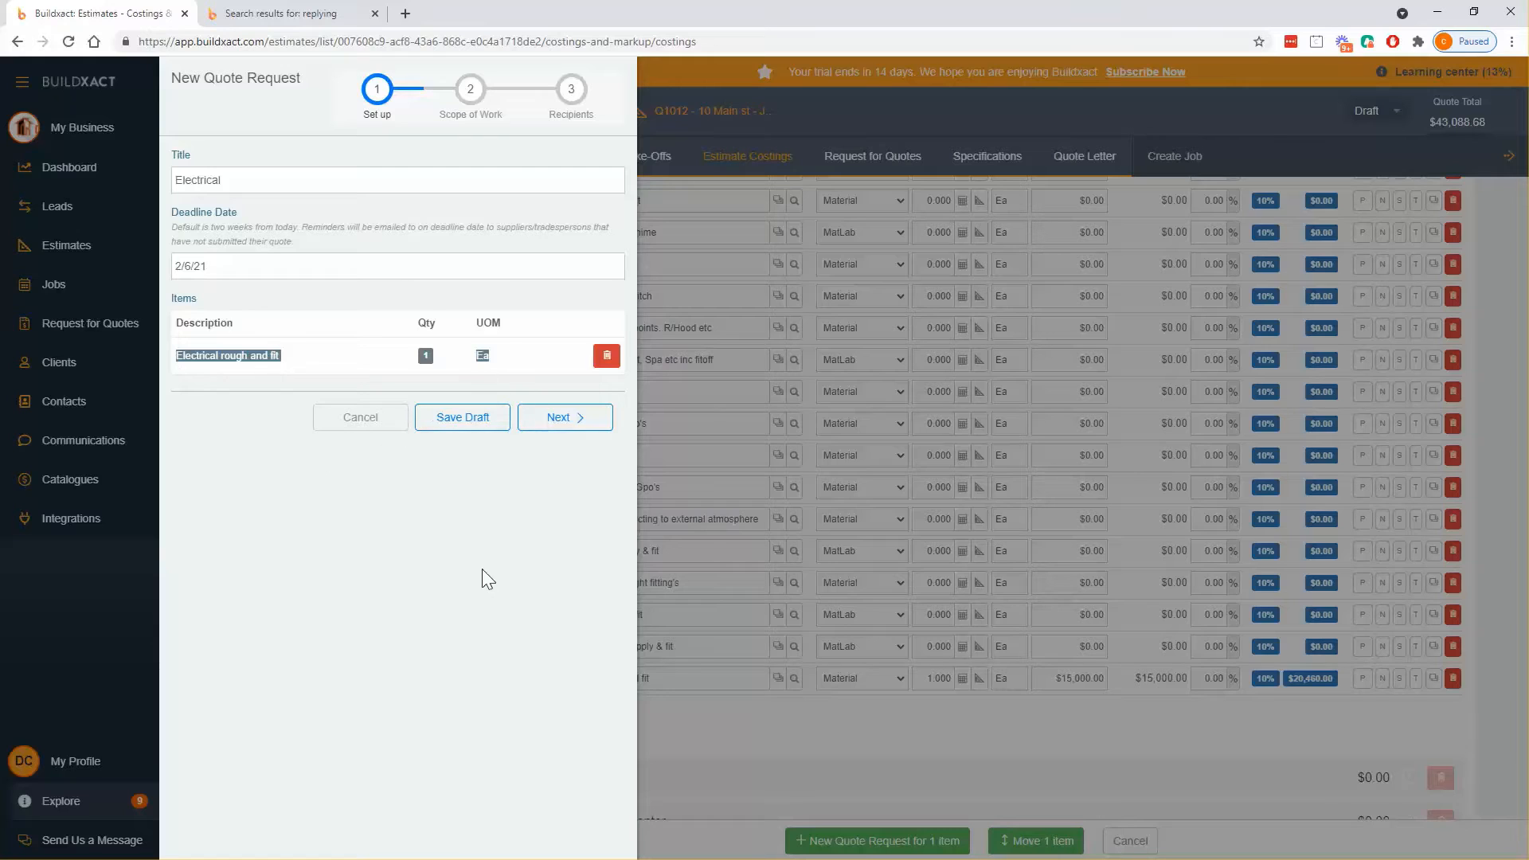
{"action": "left_click", "coordinate": [519, 439]}
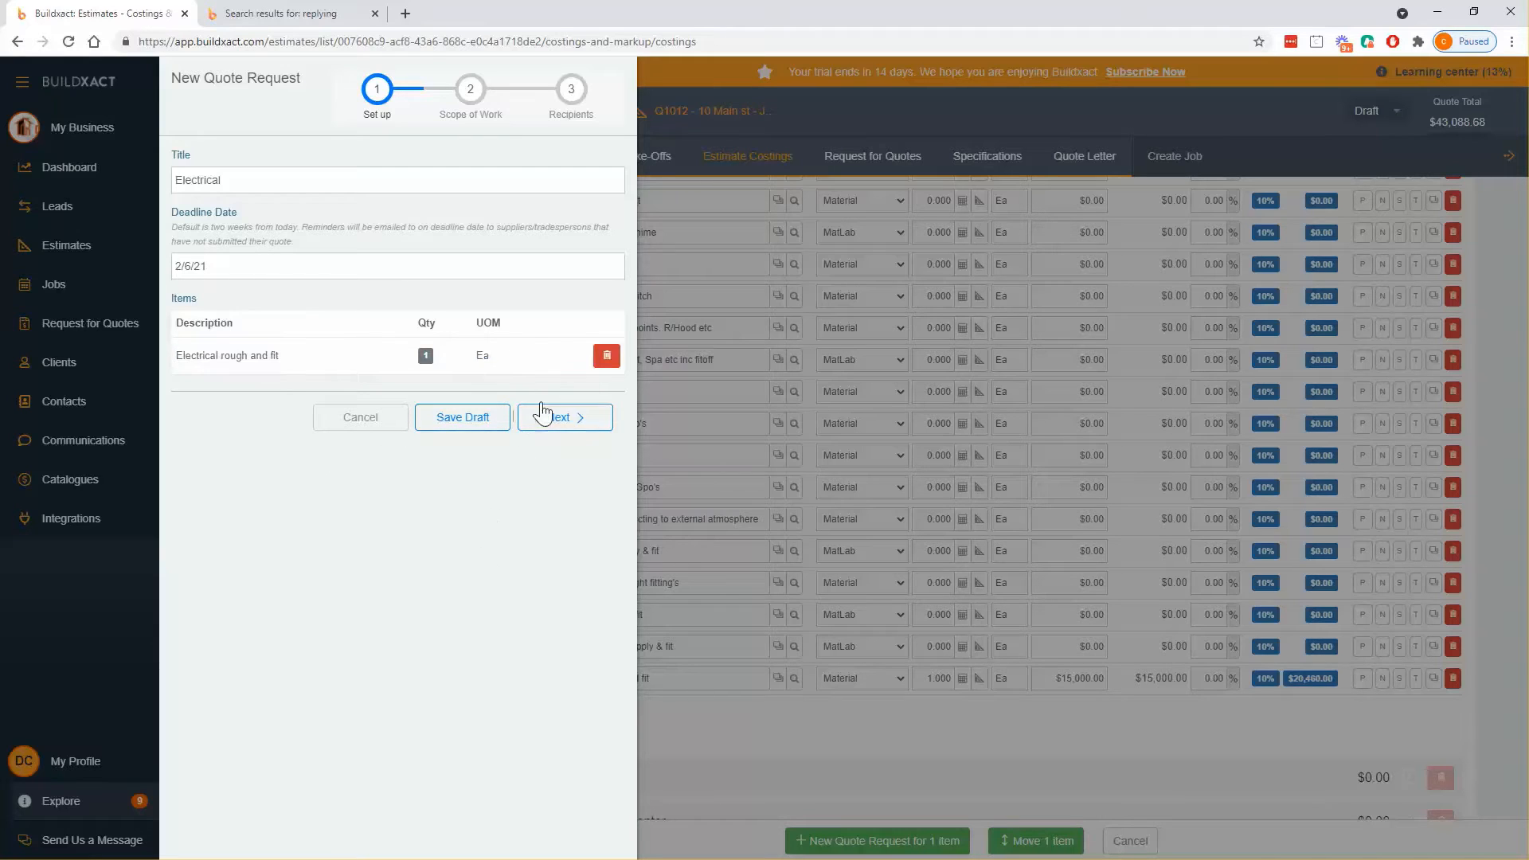
{"action": "left_click", "coordinate": [410, 360]}
{"action": "left_click_drag", "start_coordinate": [462, 356], "coordinate": [509, 362]}
{"action": "left_click", "coordinate": [388, 360]}
{"action": "left_click_drag", "start_coordinate": [389, 360], "coordinate": [544, 363]}
{"action": "left_click", "coordinate": [542, 369]}
{"action": "left_click", "coordinate": [561, 415]}
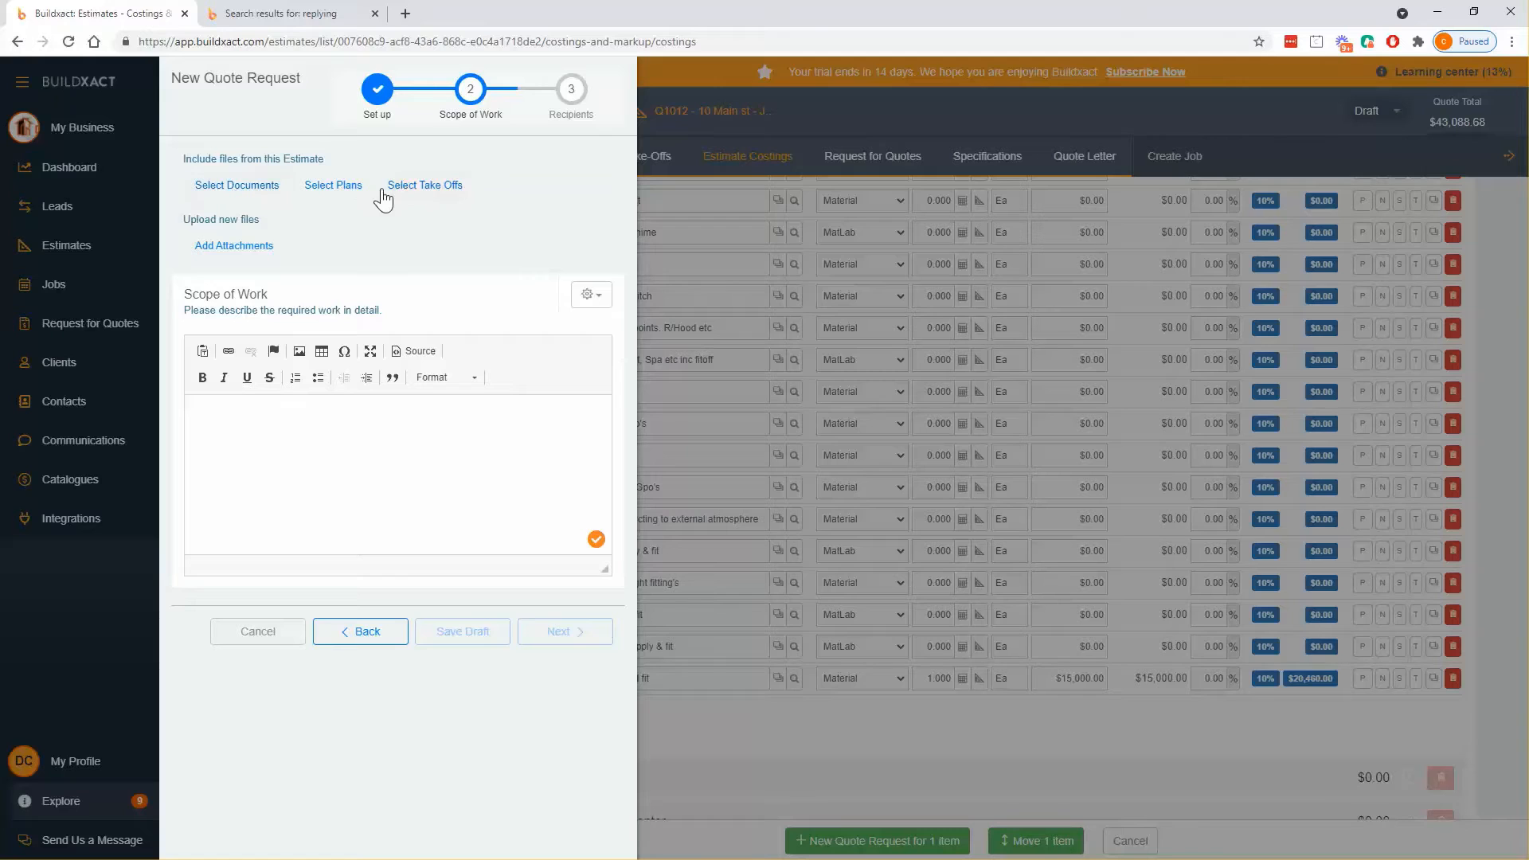
- Attach WorkLocationMap.png plus the Floor and Elevation plans to the quote request
{"action": "left_click", "coordinate": [246, 190]}
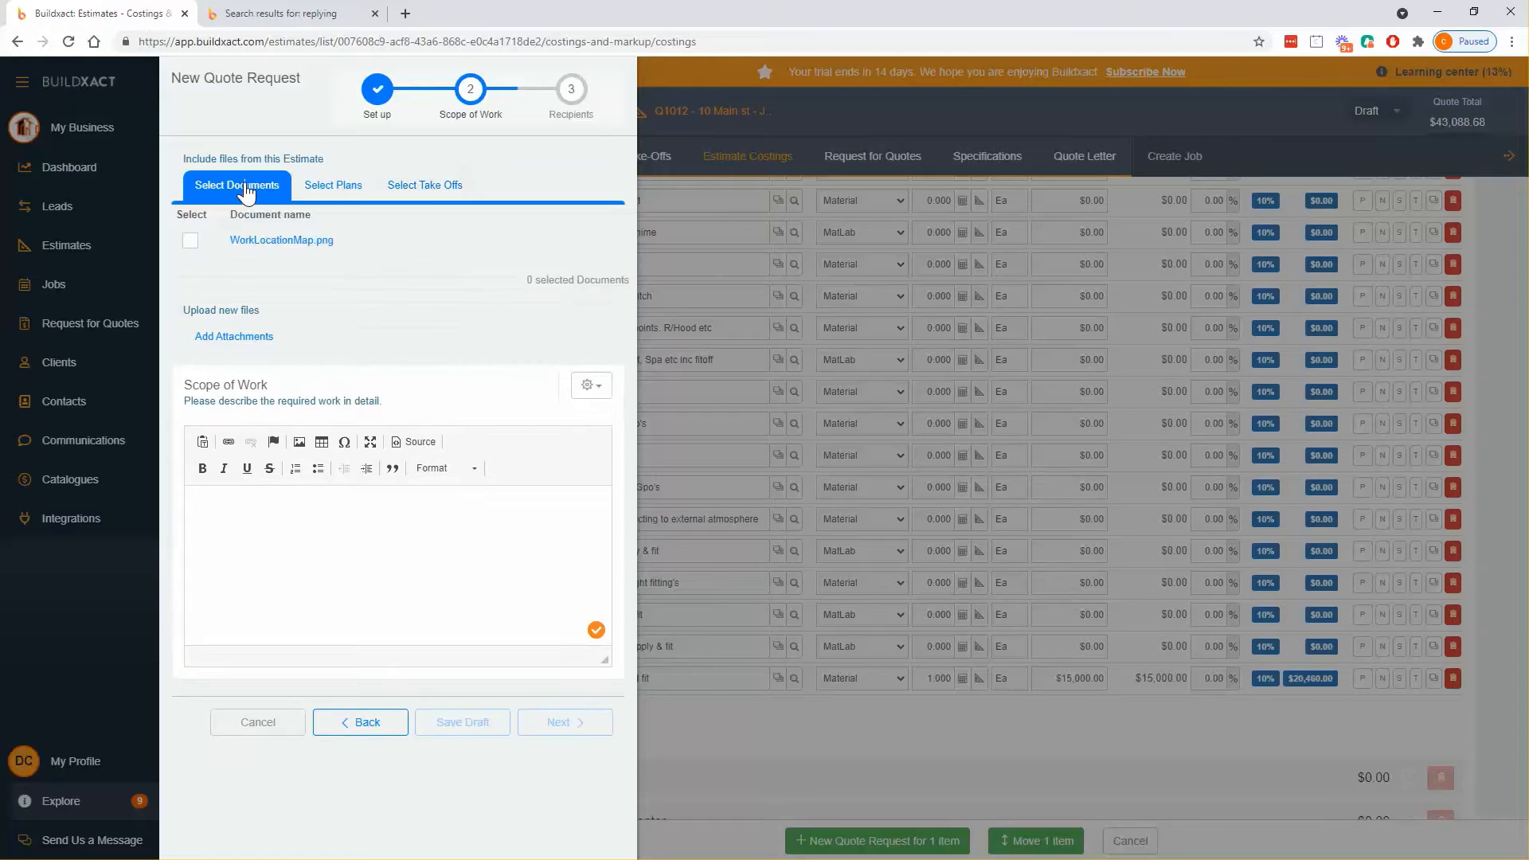
{"action": "left_click", "coordinate": [190, 242]}
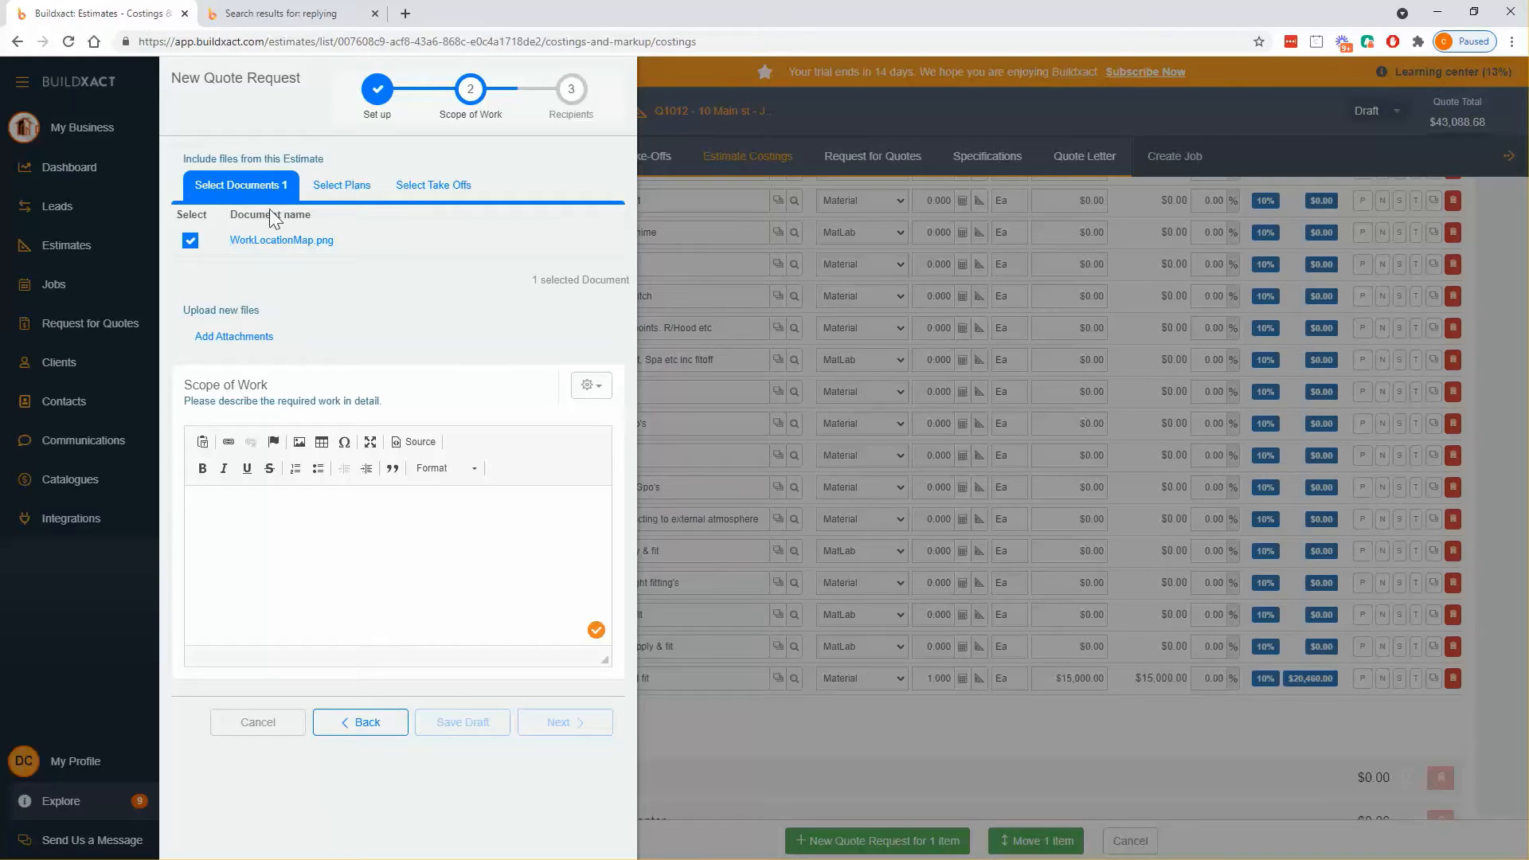
{"action": "left_click", "coordinate": [356, 190]}
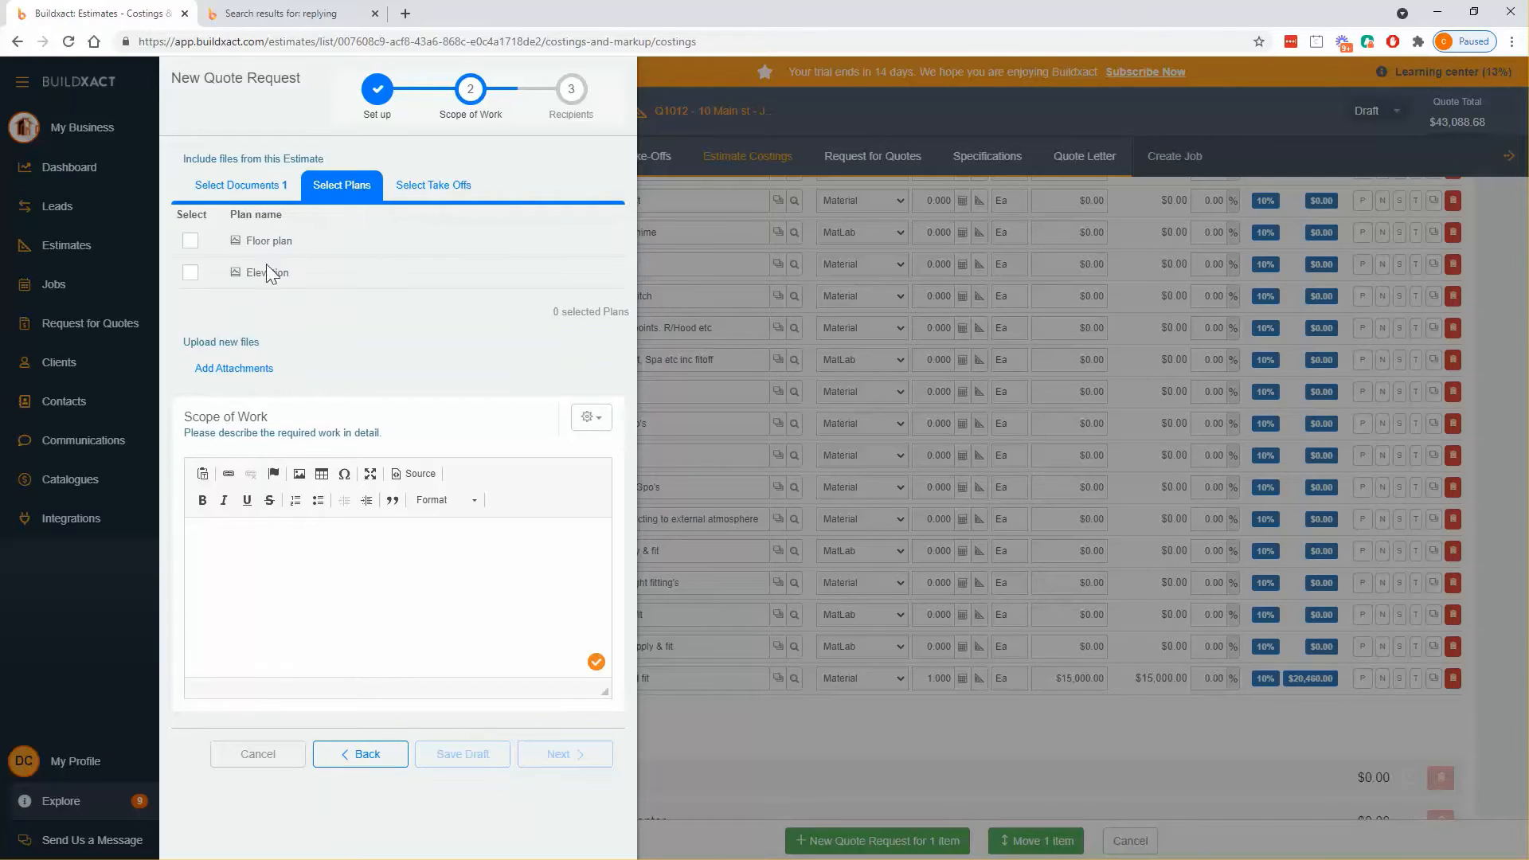
{"action": "left_click", "coordinate": [189, 242]}
{"action": "left_click", "coordinate": [189, 272]}
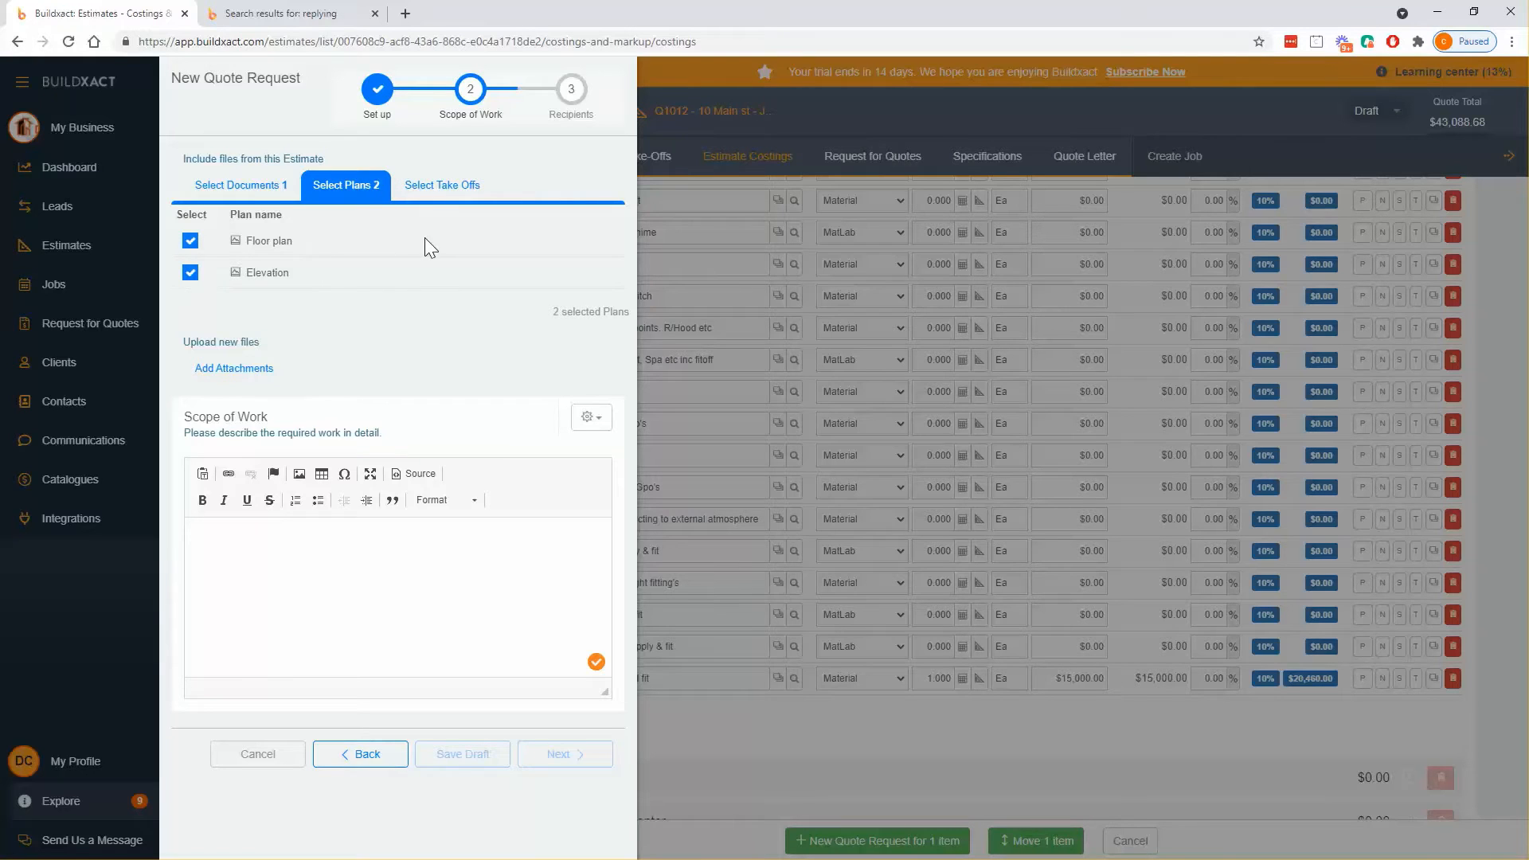
- Include the Bricks, Door Stops and Corrugated Colourbond Iron take-offs
{"action": "left_click", "coordinate": [428, 195]}
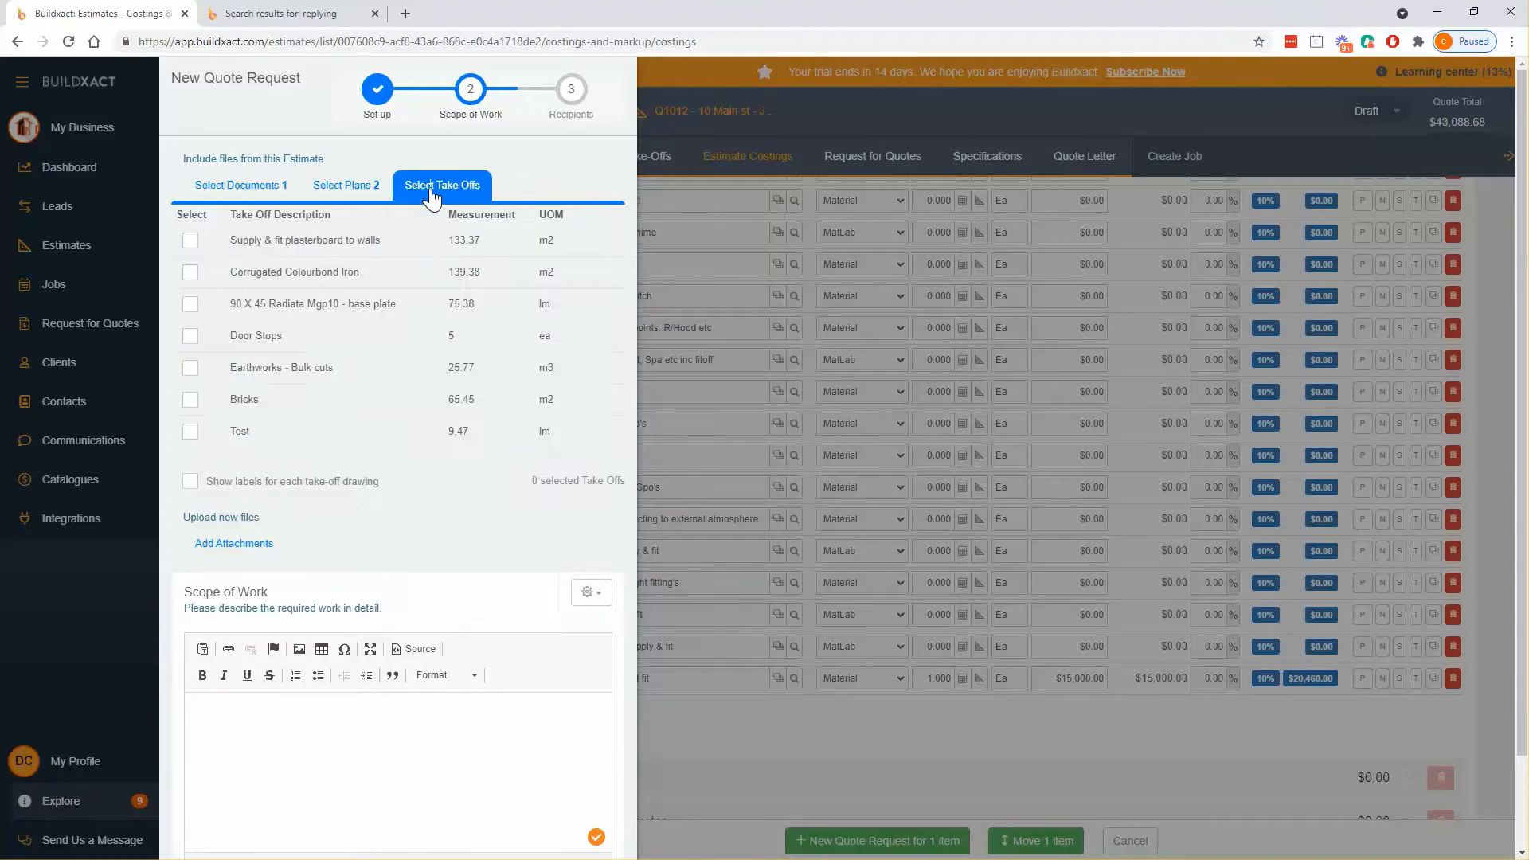
{"action": "left_click", "coordinate": [191, 400]}
{"action": "left_click", "coordinate": [190, 337]}
{"action": "left_click", "coordinate": [190, 273]}
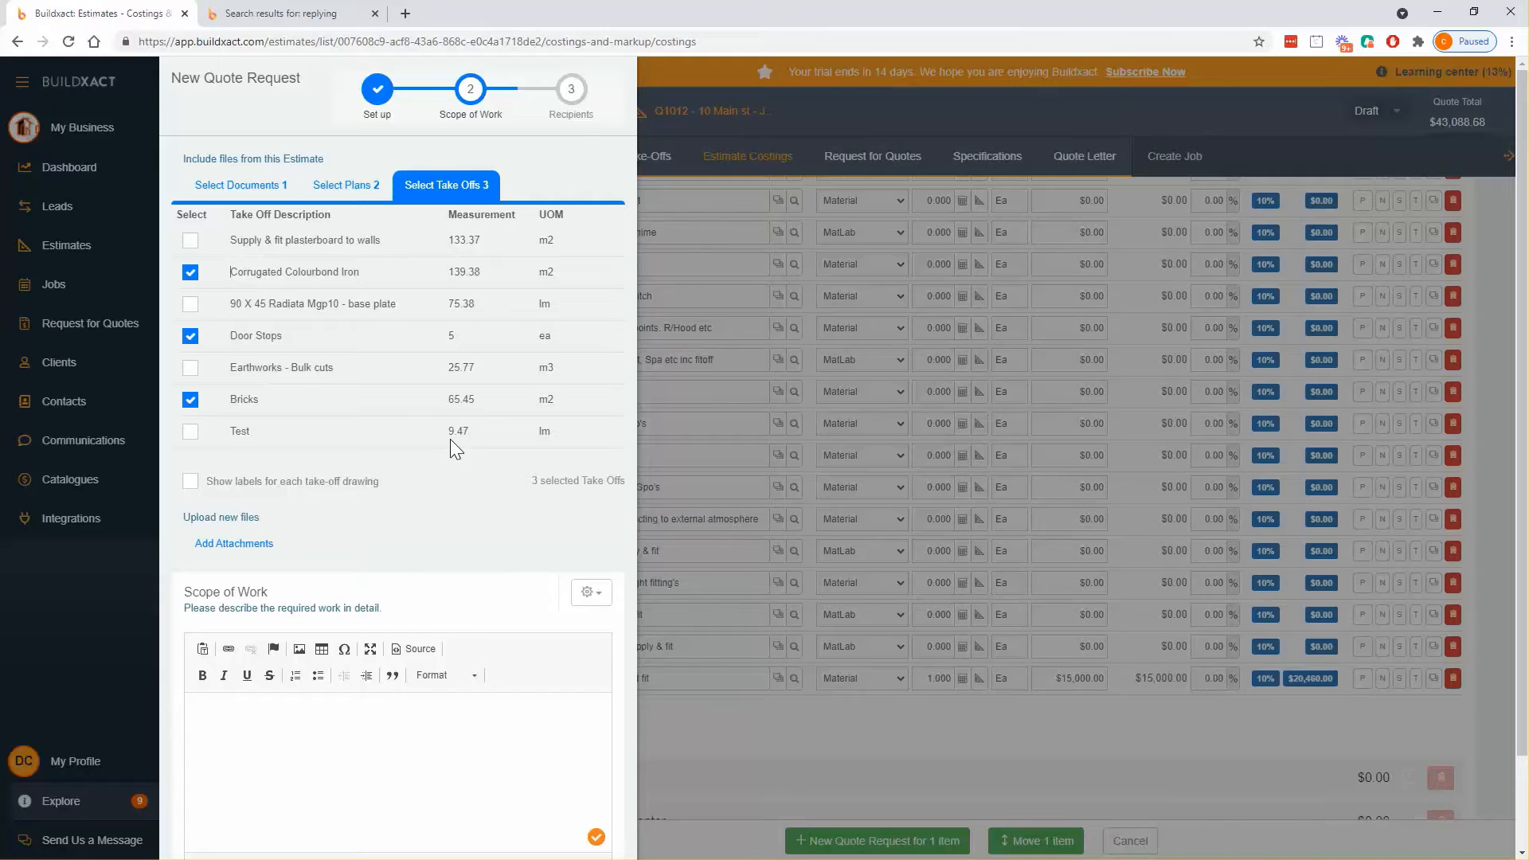
{"action": "scroll", "coordinate": [451, 439], "scroll_direction": "down", "scroll_amount": 2}
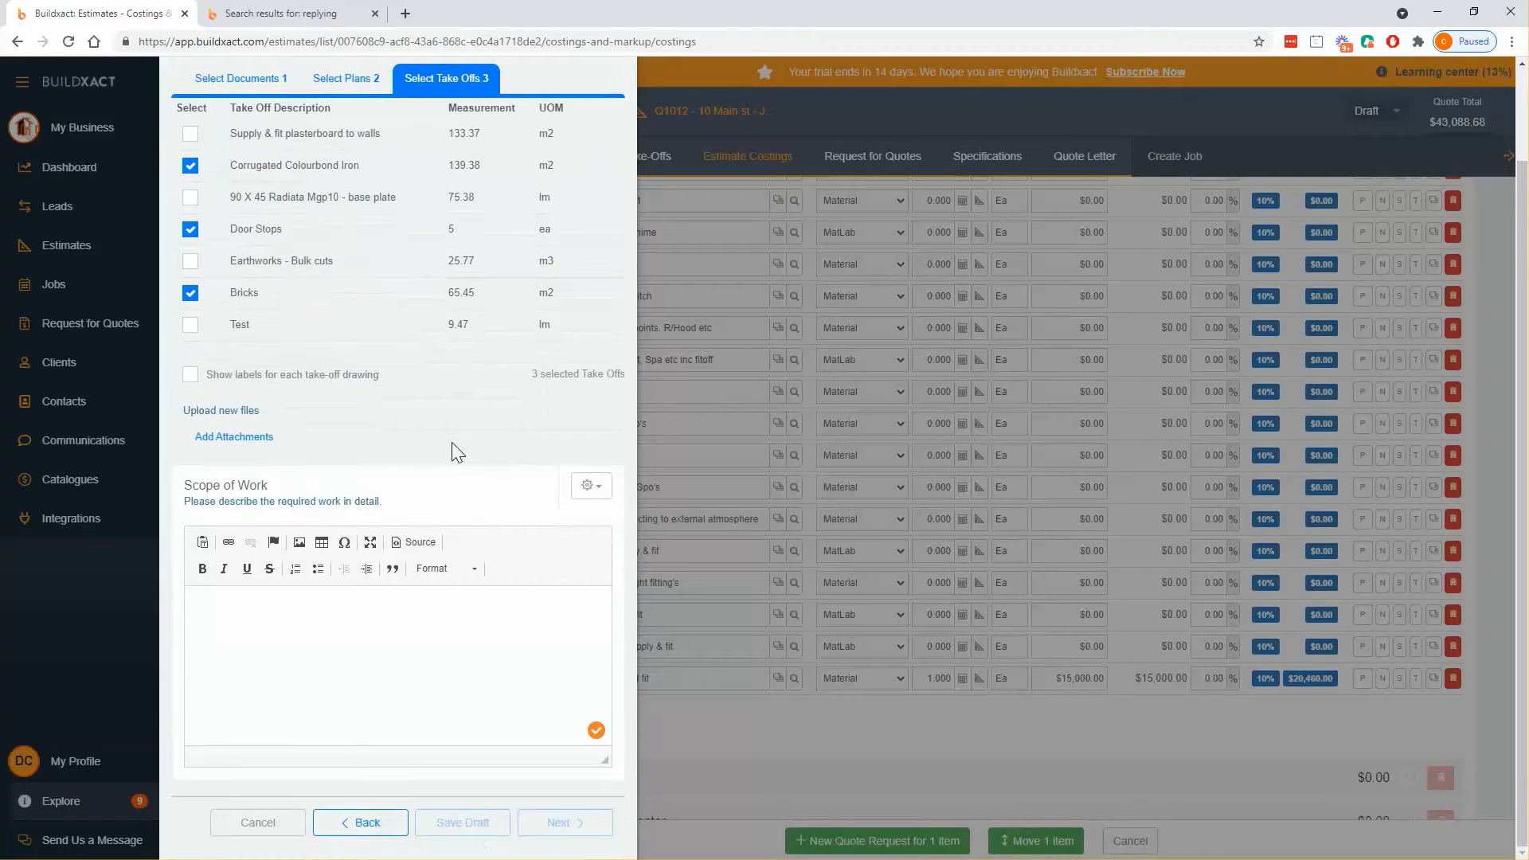
- Enter the scope 'Electrical as per plan. Please price on all material and labour'
{"action": "left_click", "coordinate": [394, 619]}
{"action": "left_click", "coordinate": [591, 488]}
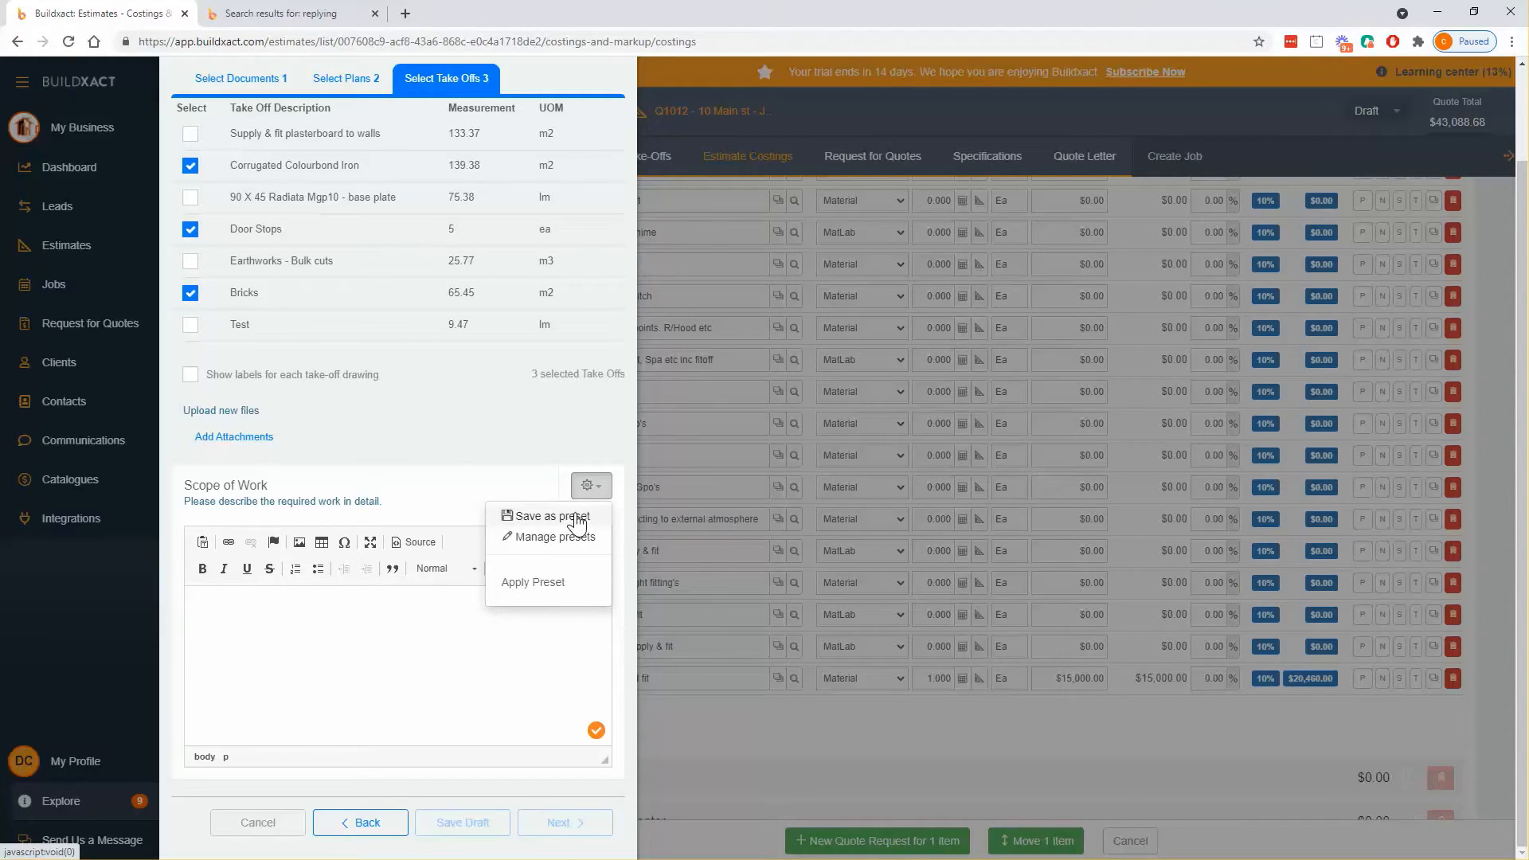
{"action": "left_click", "coordinate": [319, 597]}
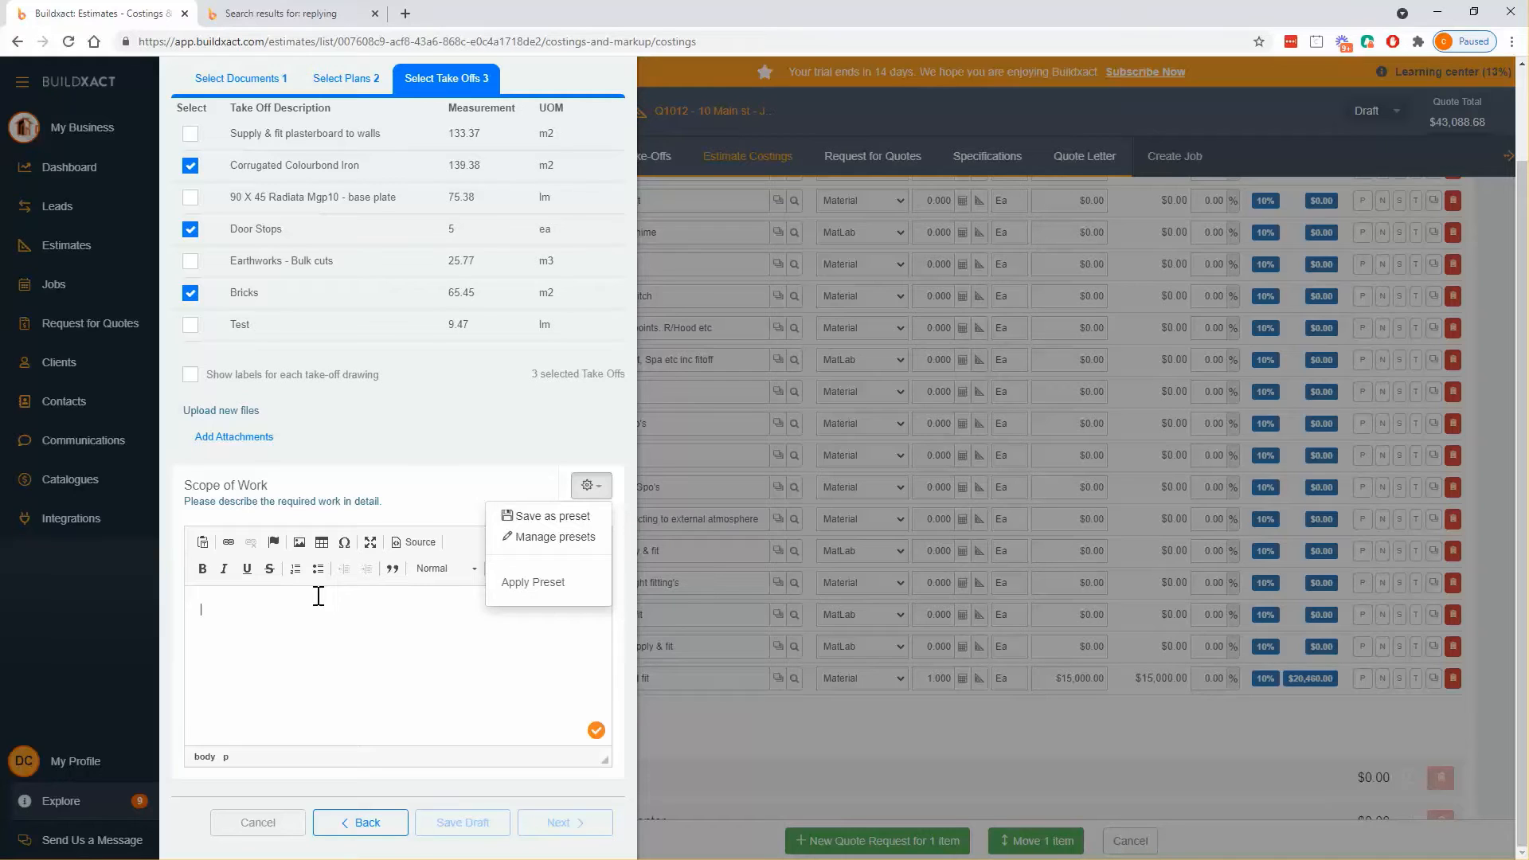
{"action": "type", "text": "E"}
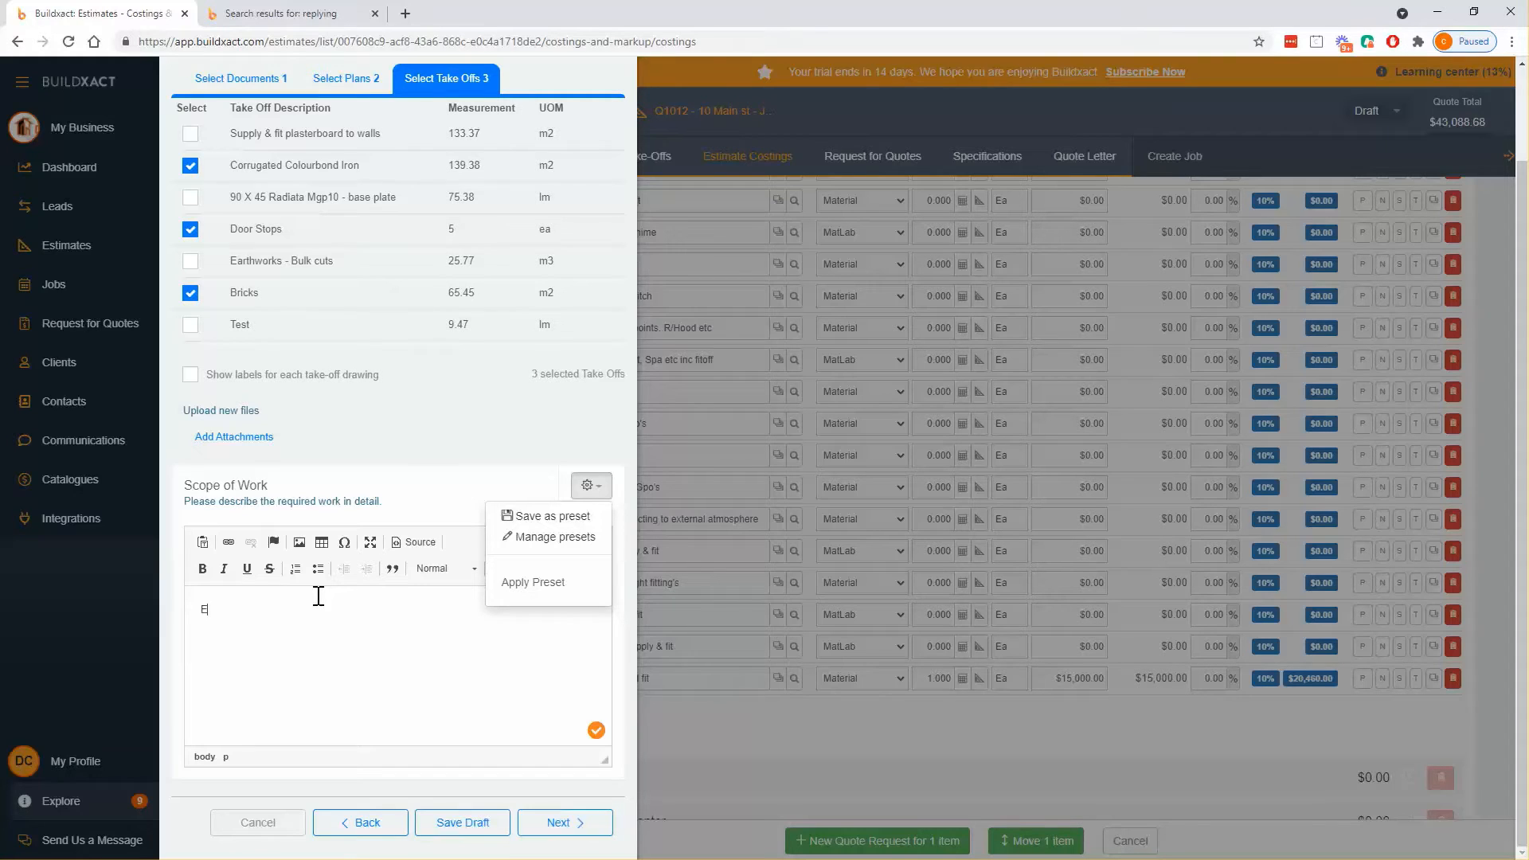
{"action": "type", "text": "lectrical as per plan. Please price on all mate"}
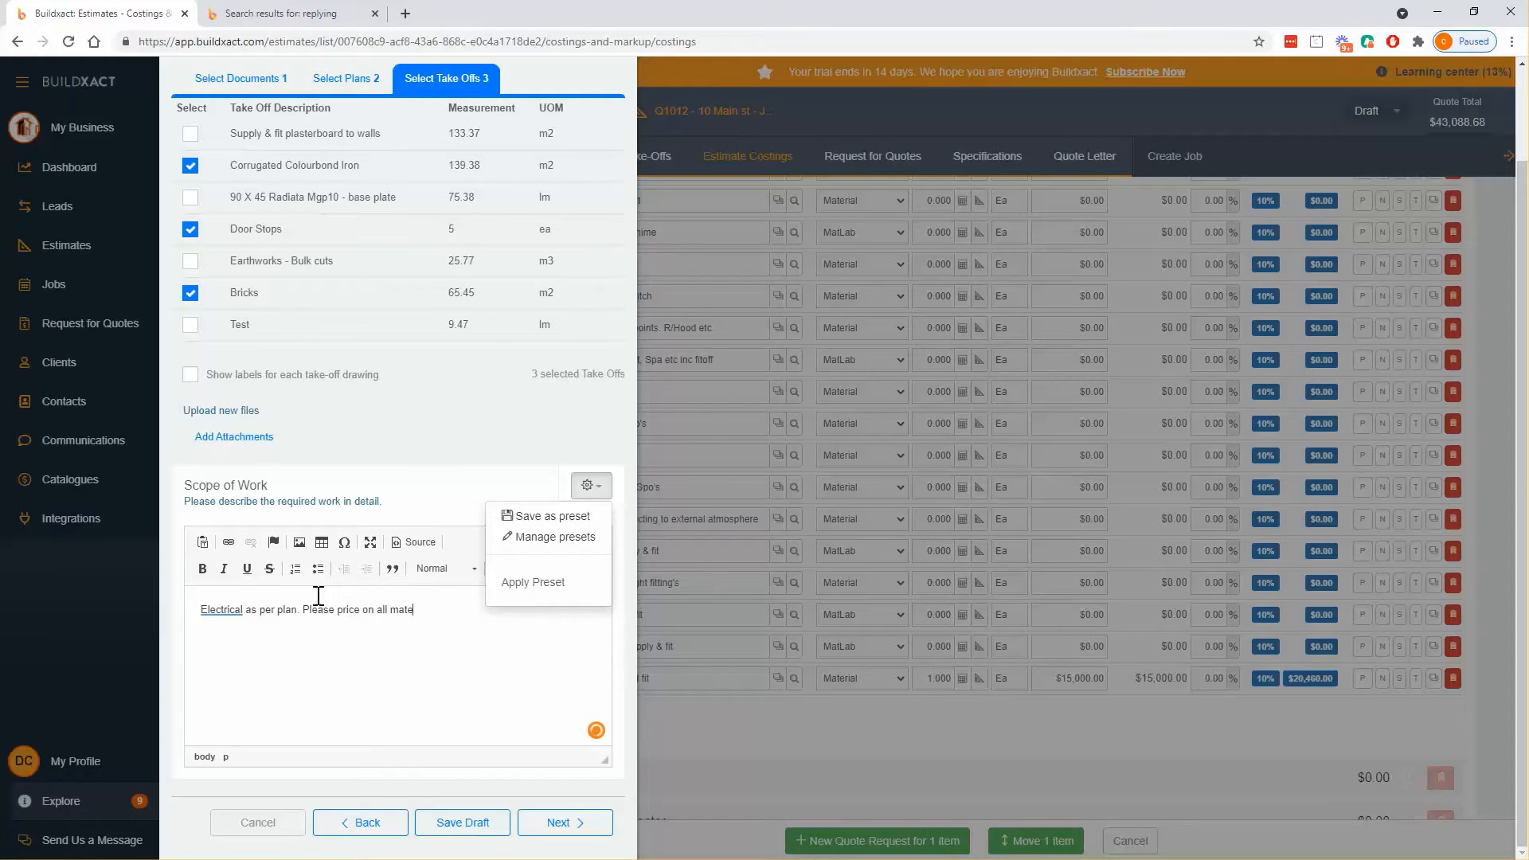
{"action": "type", "text": "rial and labour"}
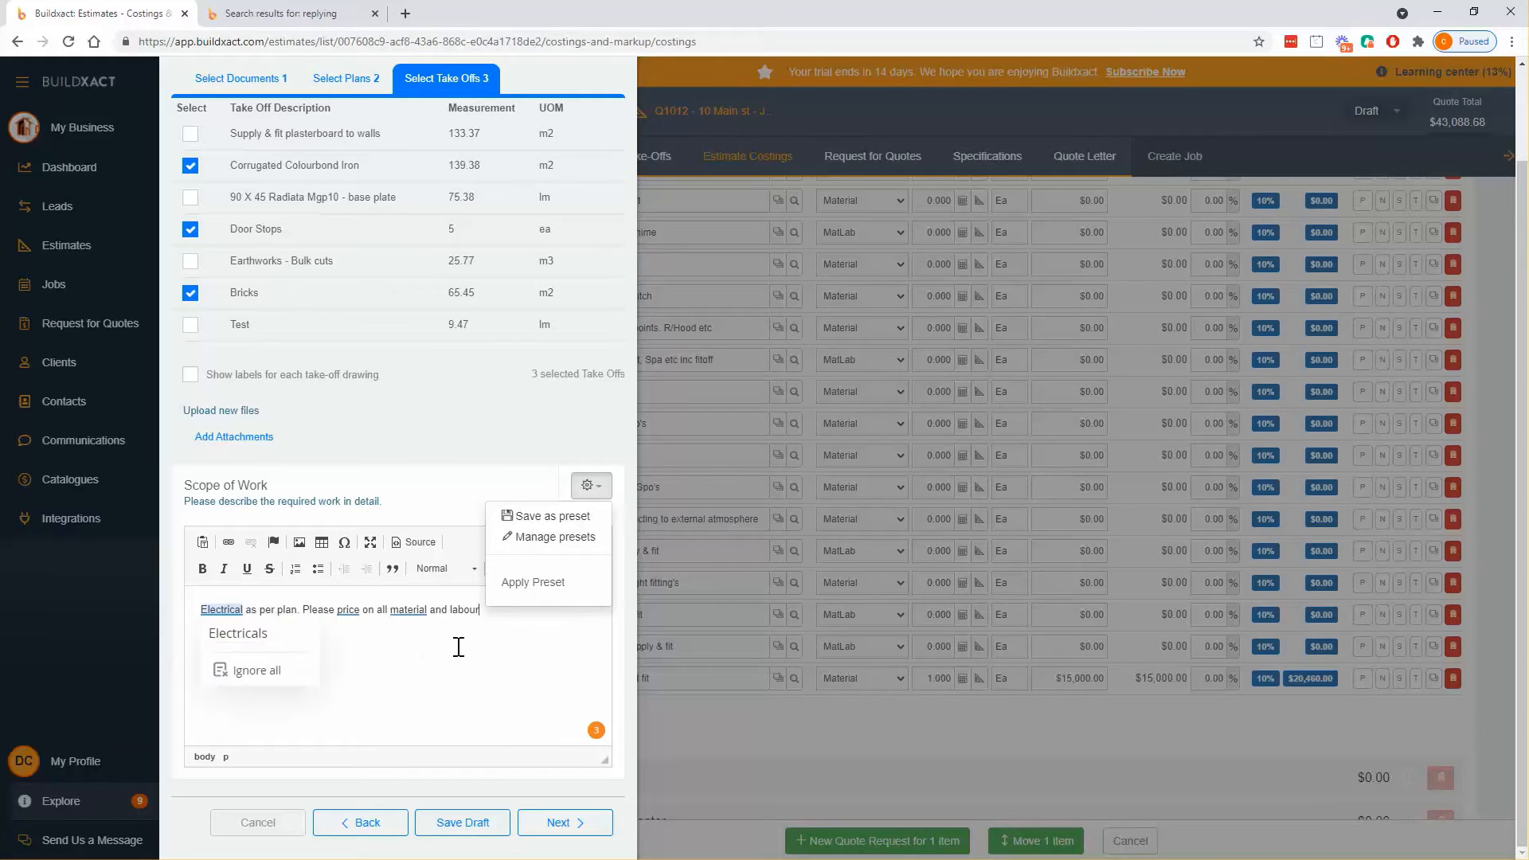
- Save that scope text as a preset named 'Elec'
{"action": "left_click", "coordinate": [568, 518]}
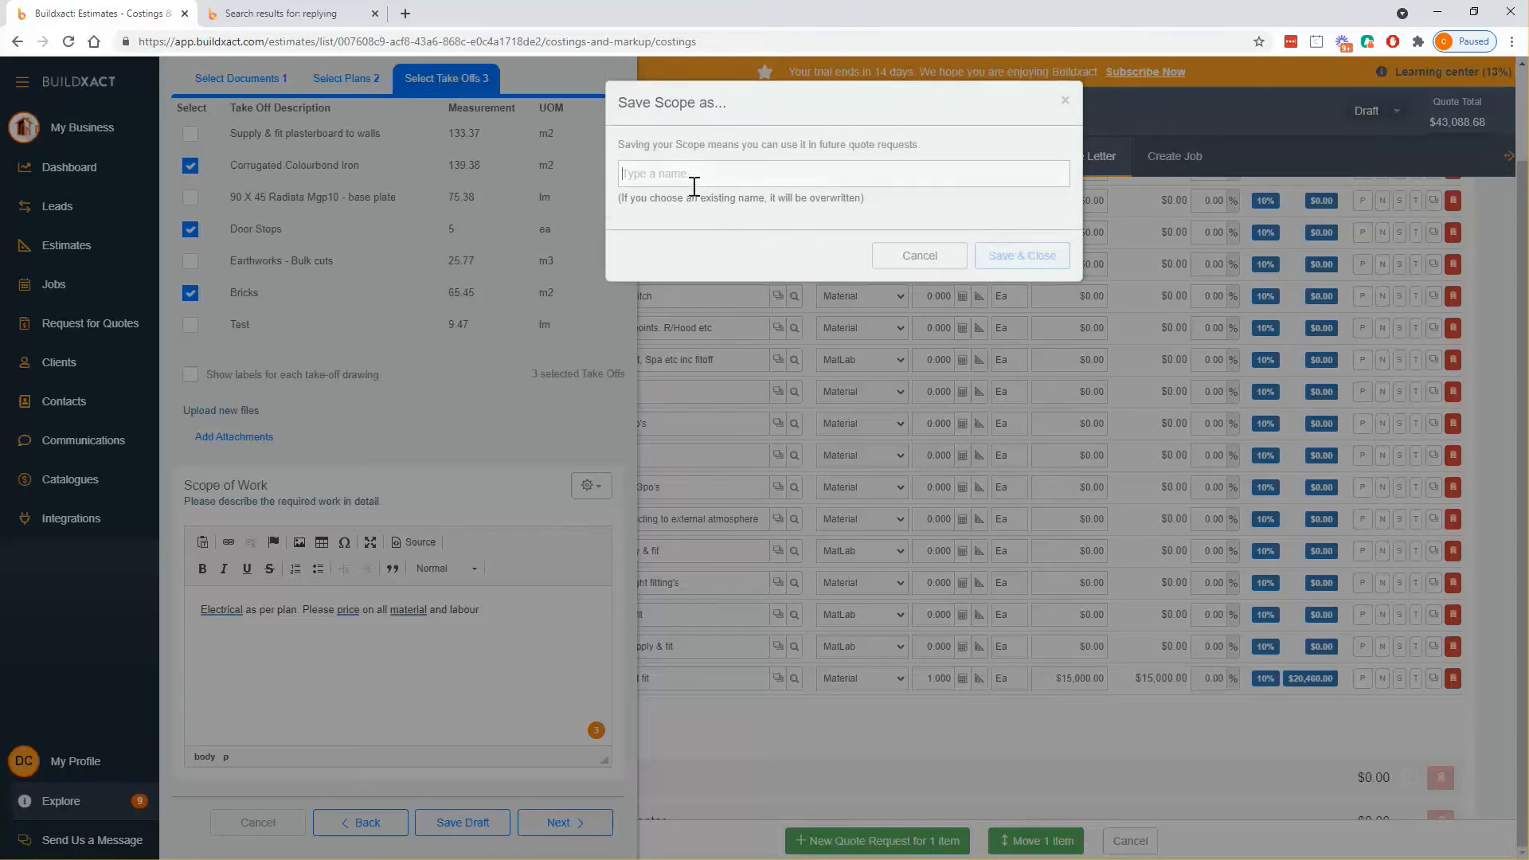
{"action": "type", "text": "Elec"}
{"action": "left_click", "coordinate": [1036, 254]}
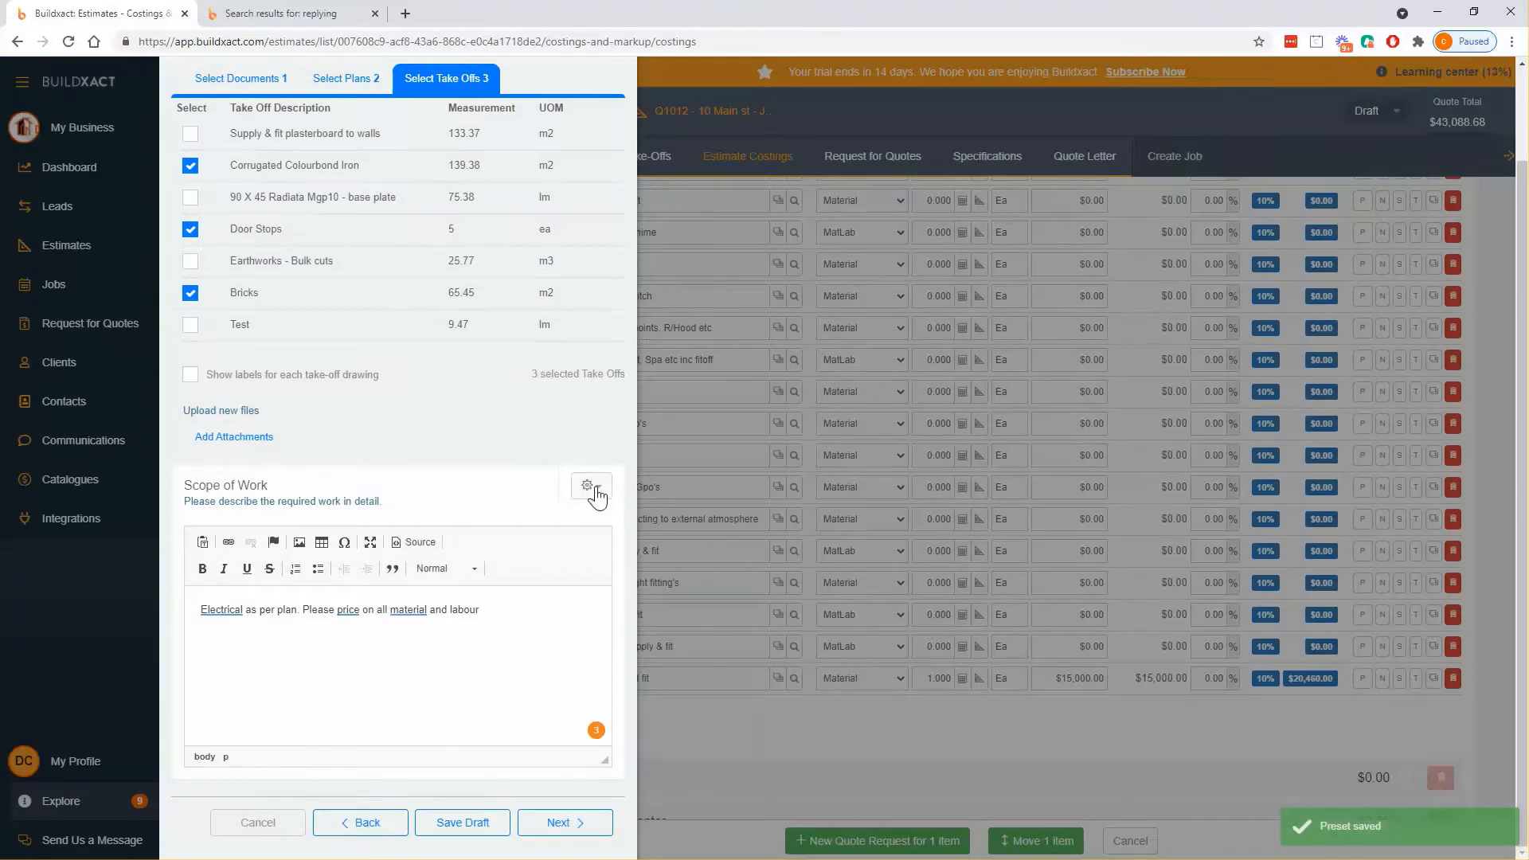
{"action": "left_click", "coordinate": [590, 486]}
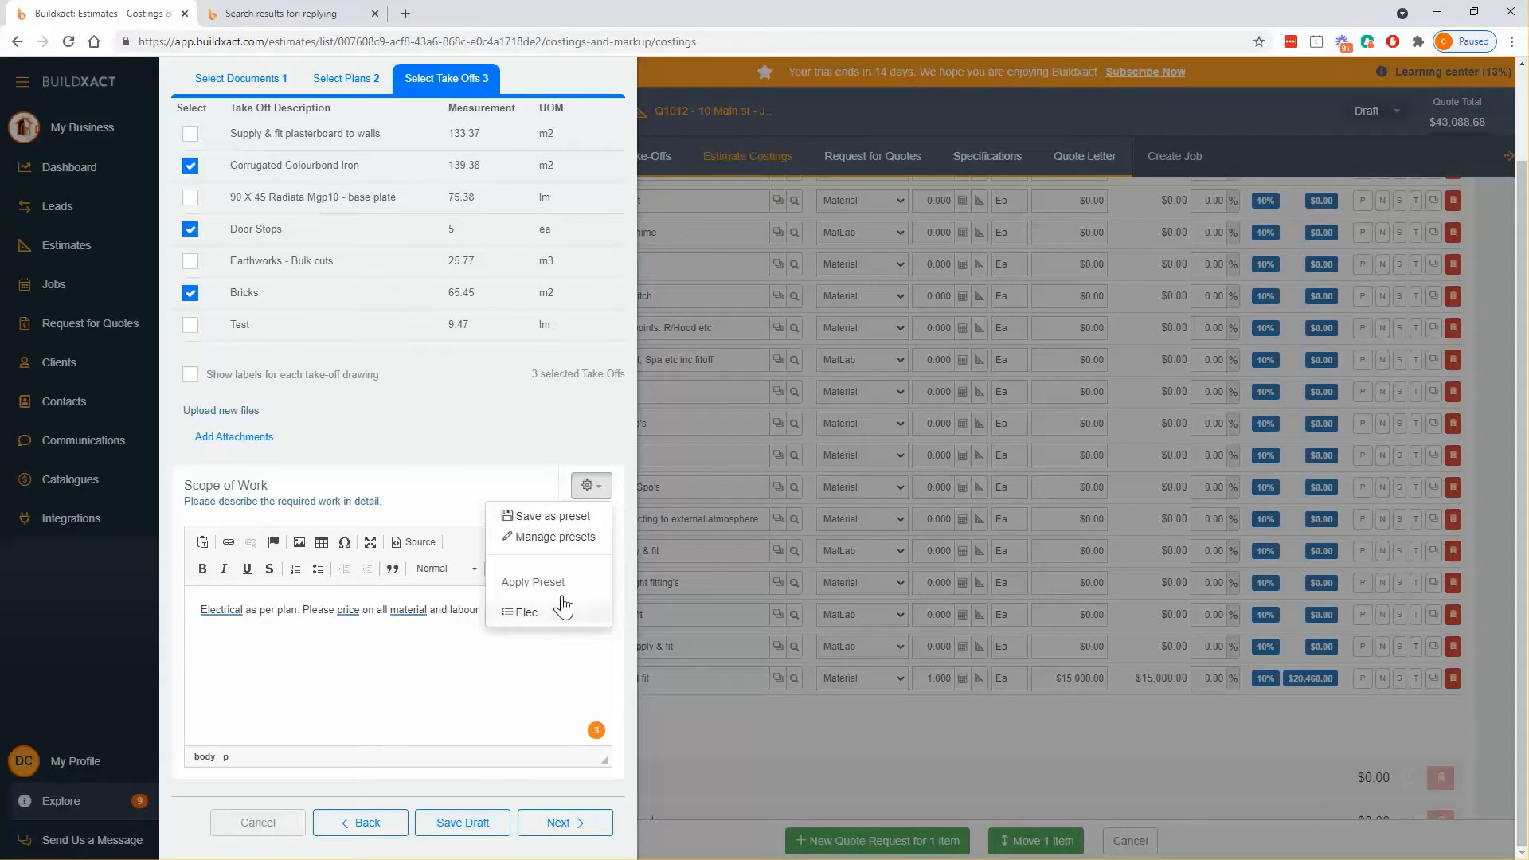
{"action": "left_click", "coordinate": [591, 486]}
{"action": "scroll", "coordinate": [574, 637], "scroll_direction": "up", "scroll_amount": 1}
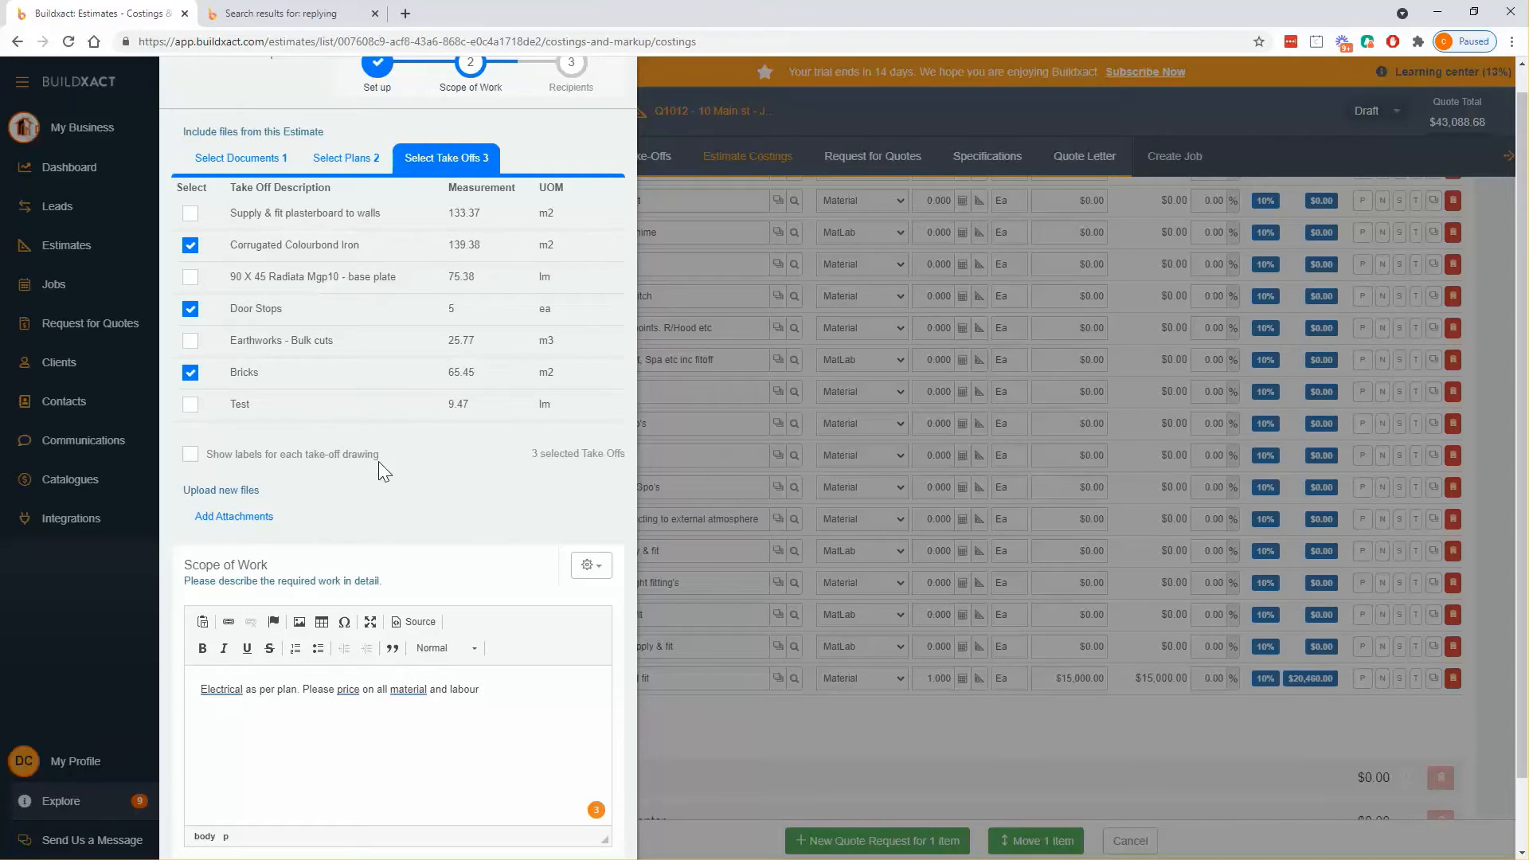
{"action": "scroll", "coordinate": [390, 461], "scroll_direction": "down", "scroll_amount": 1}
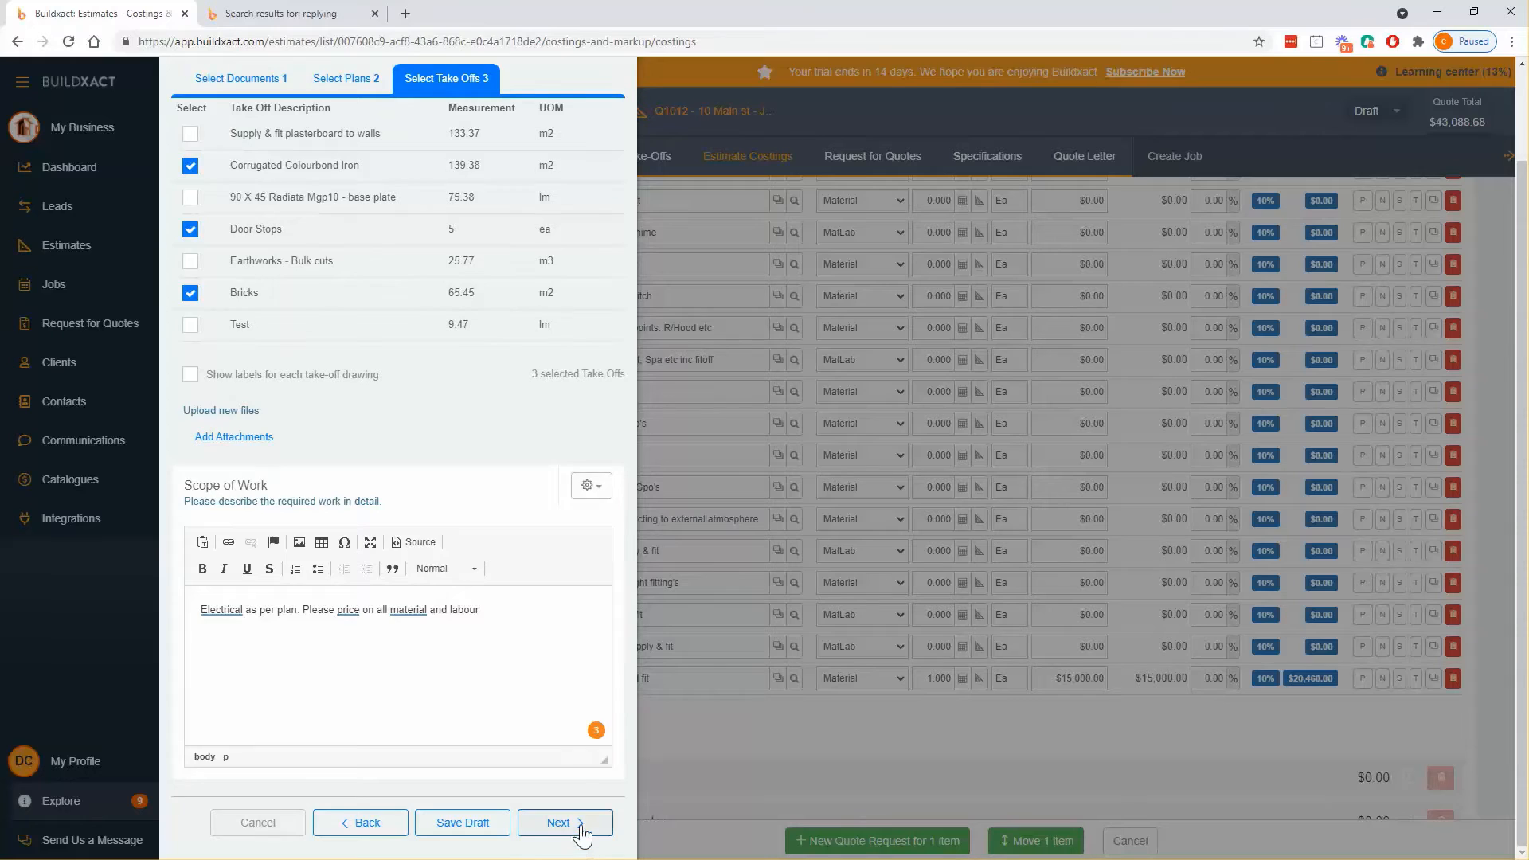
- Advance to the Recipients step and place the cursor in the blank invitation message
{"action": "left_click", "coordinate": [582, 837]}
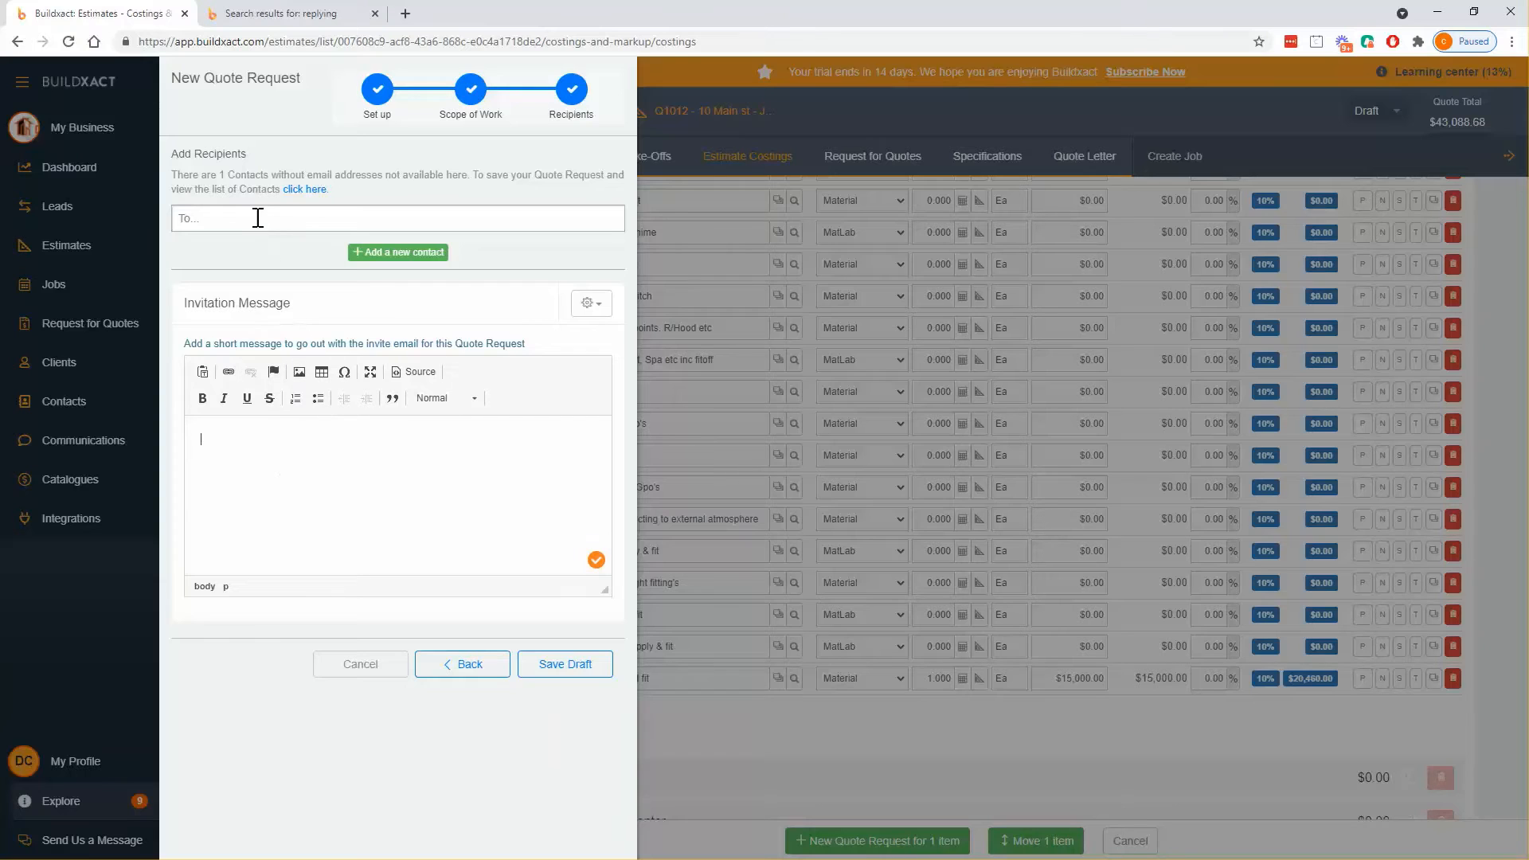
{"action": "left_click", "coordinate": [590, 303]}
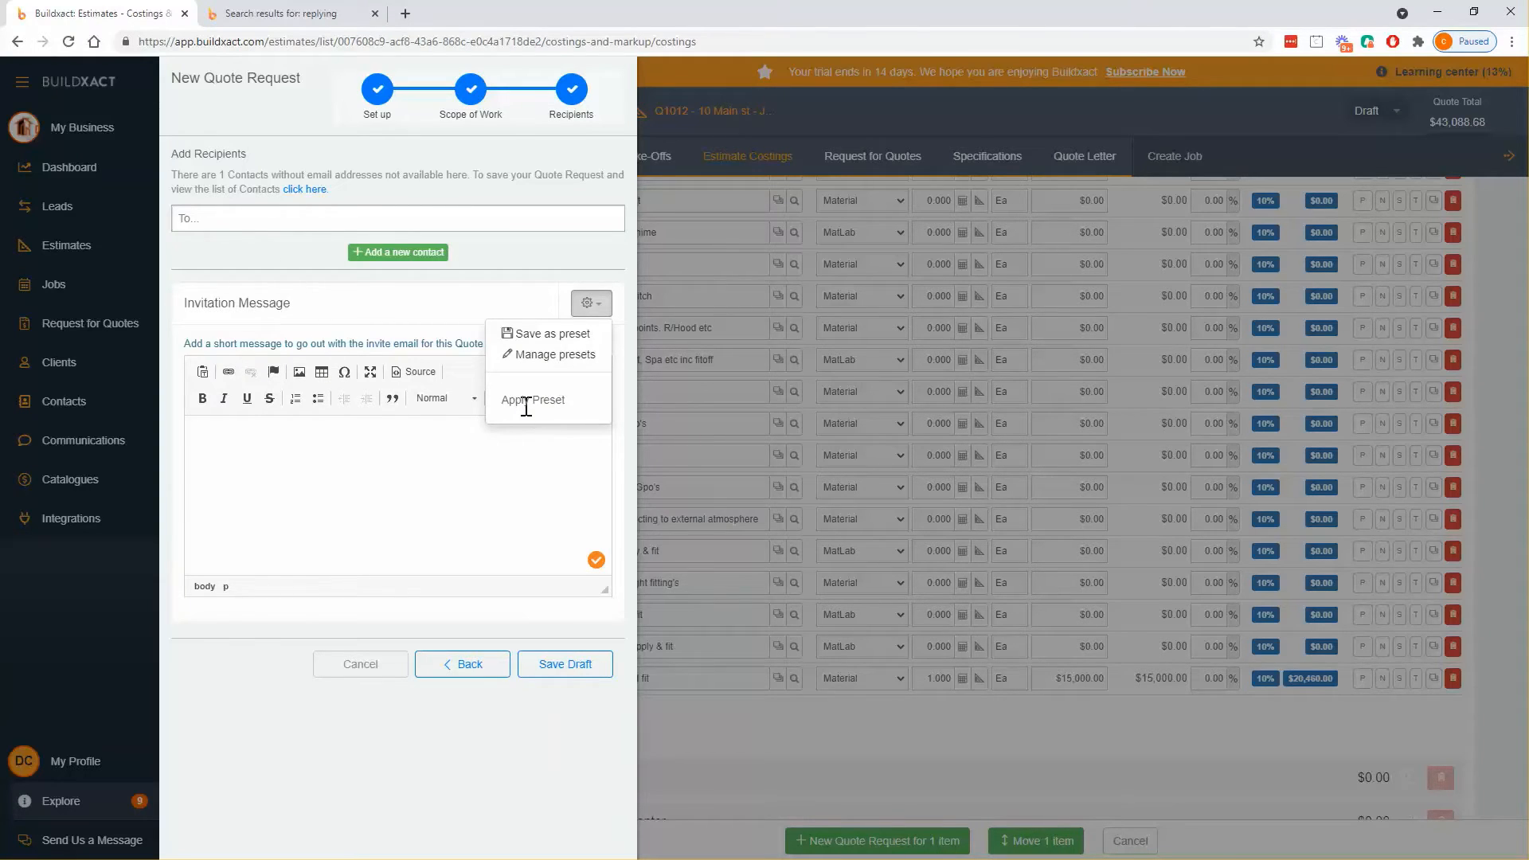
{"action": "left_click", "coordinate": [403, 467]}
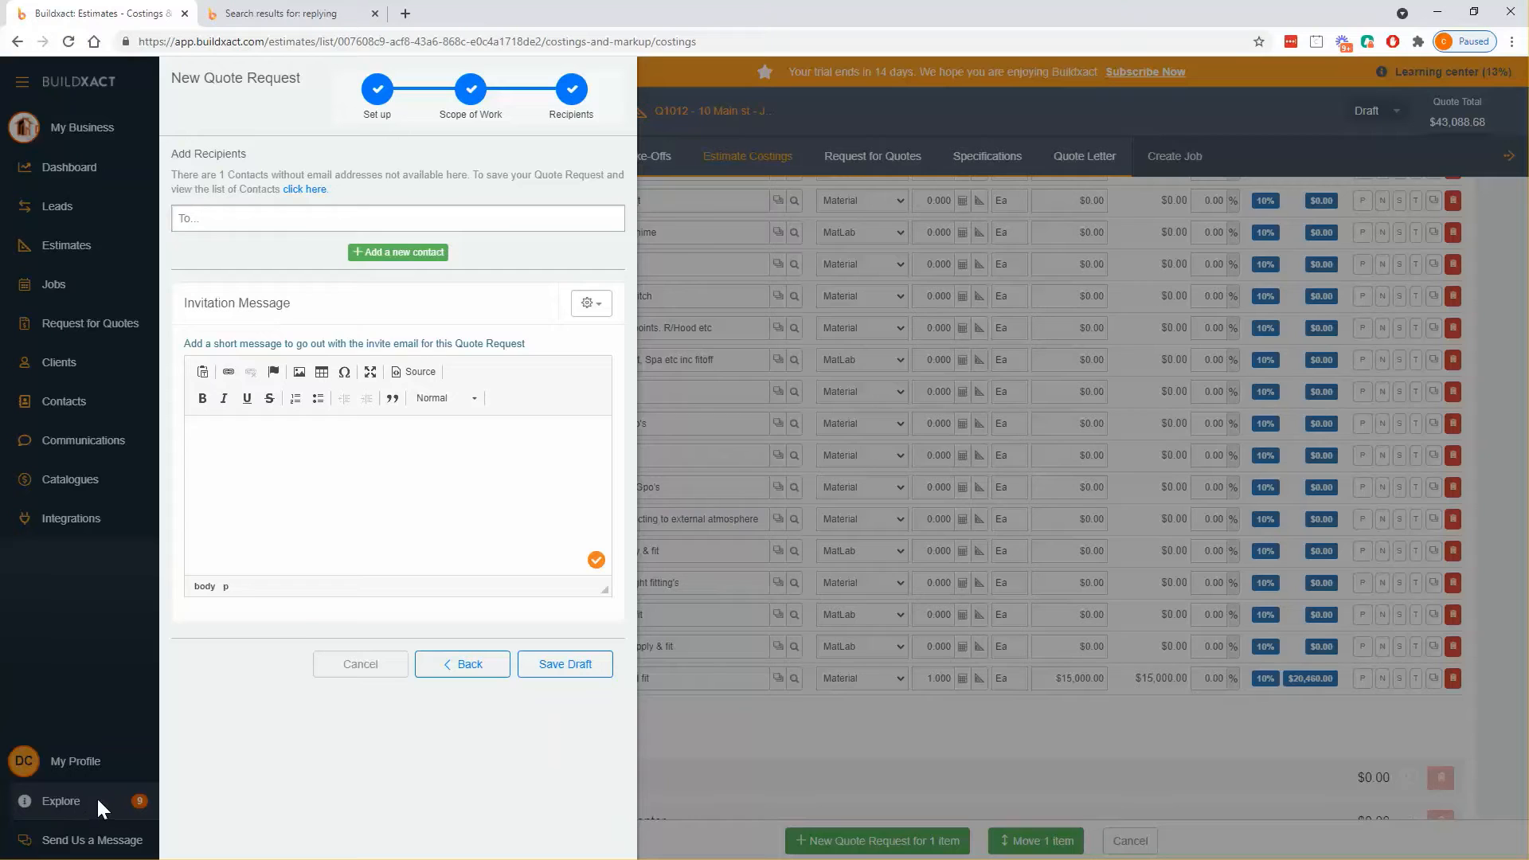
- Copy the URL of the 'How to reply to a quote request' help article, then return to the invitation message
{"action": "left_click", "coordinate": [283, 13]}
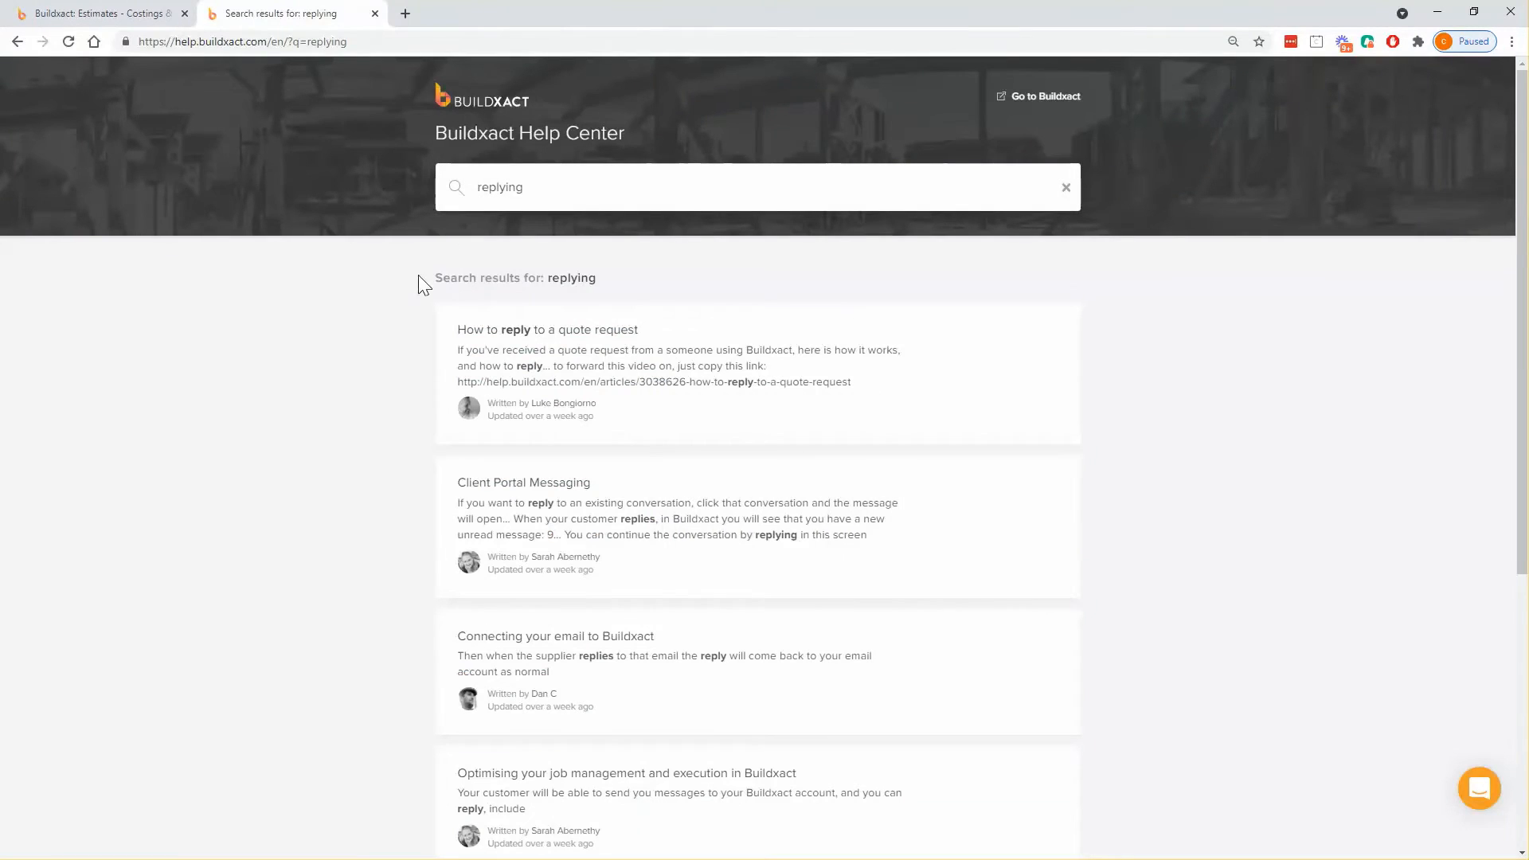
{"action": "left_click", "coordinate": [609, 346]}
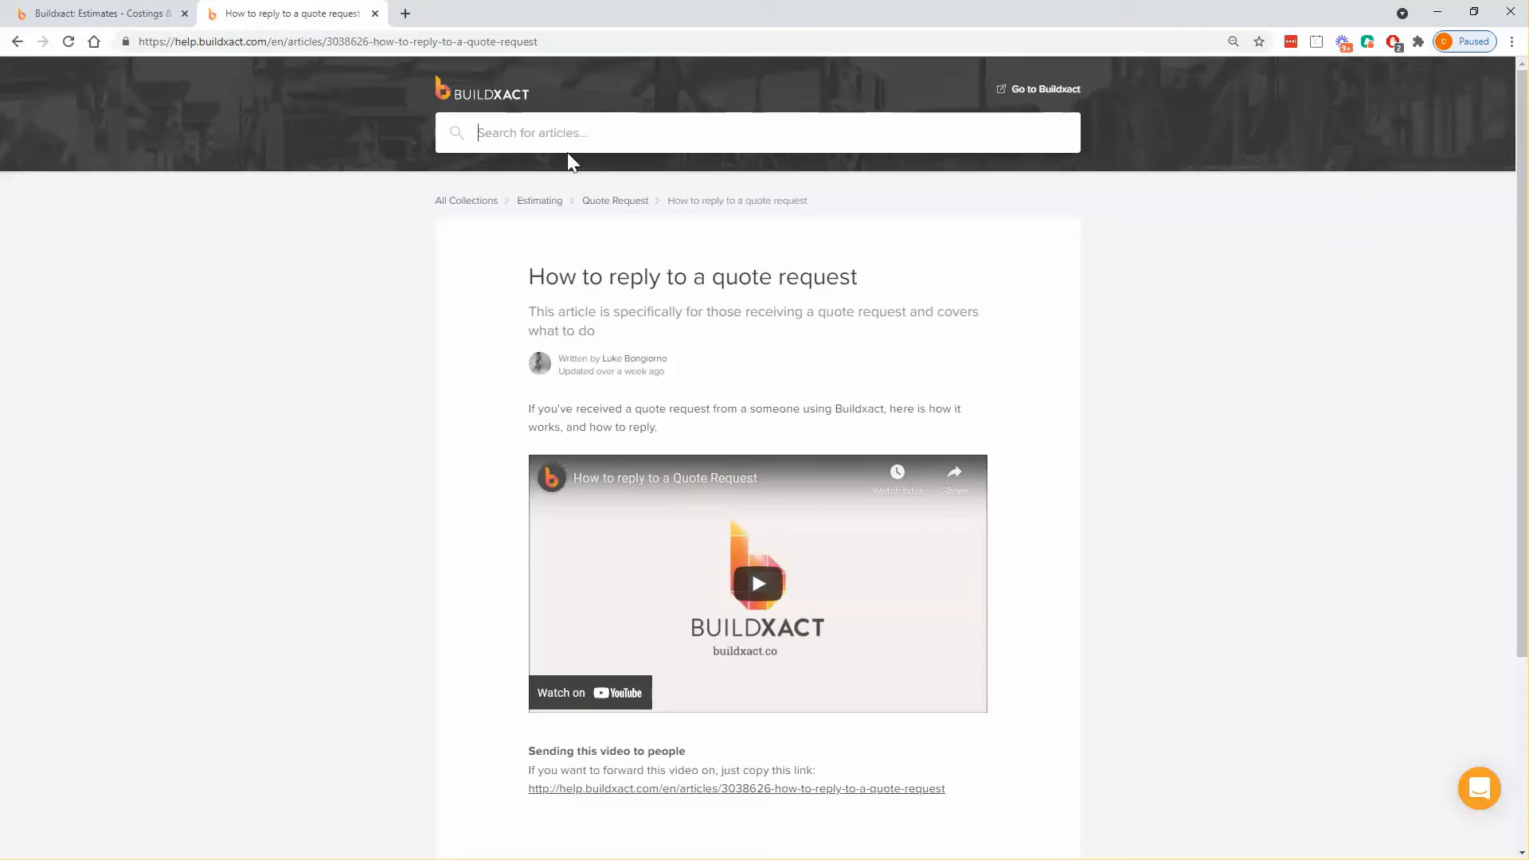
{"action": "left_click", "coordinate": [637, 45]}
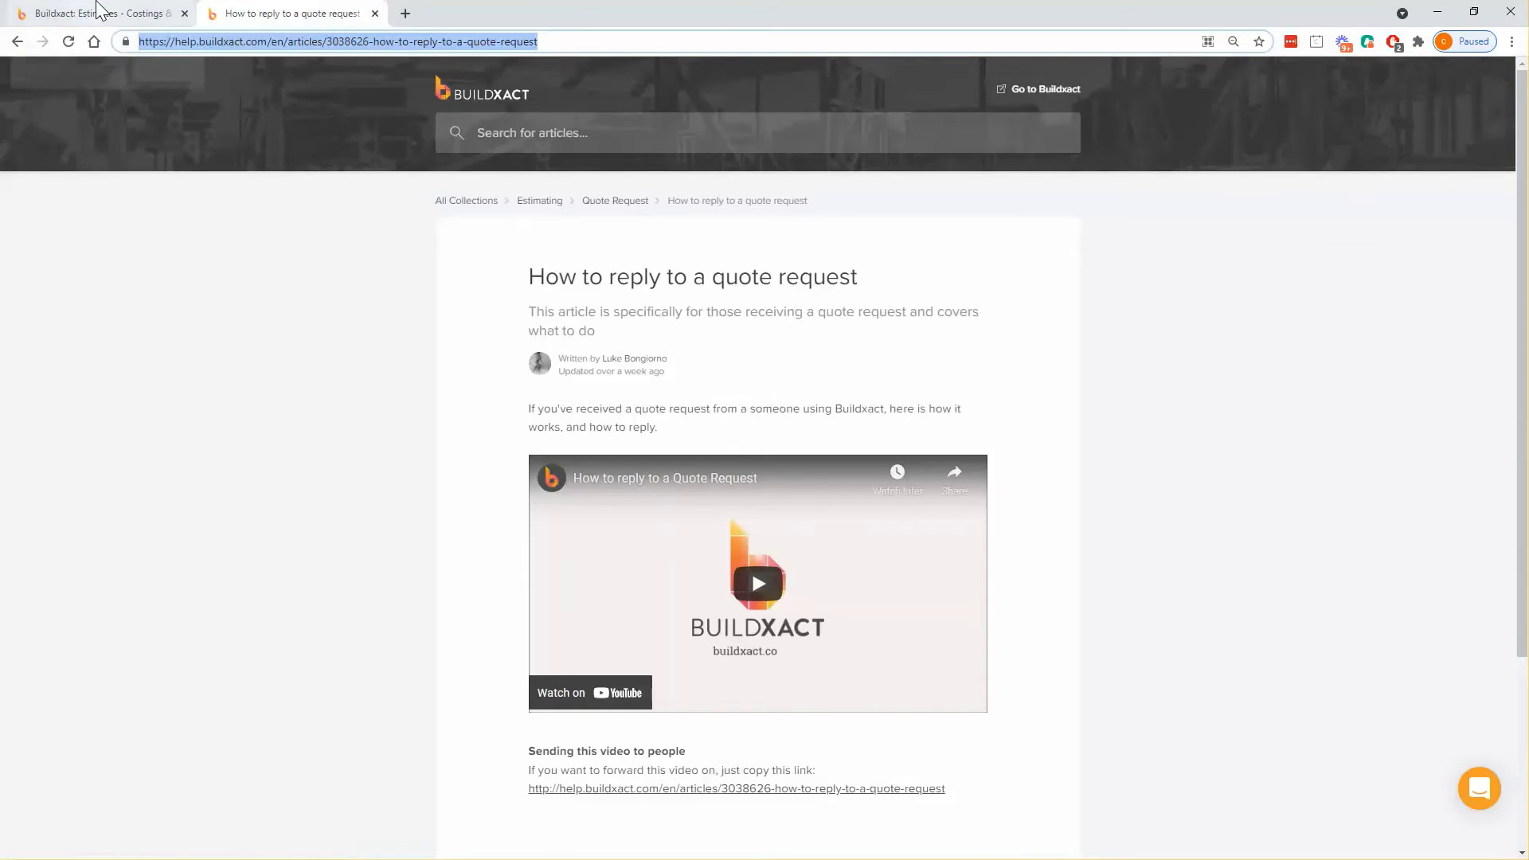
{"action": "left_click", "coordinate": [151, 13]}
{"action": "left_click", "coordinate": [494, 443]}
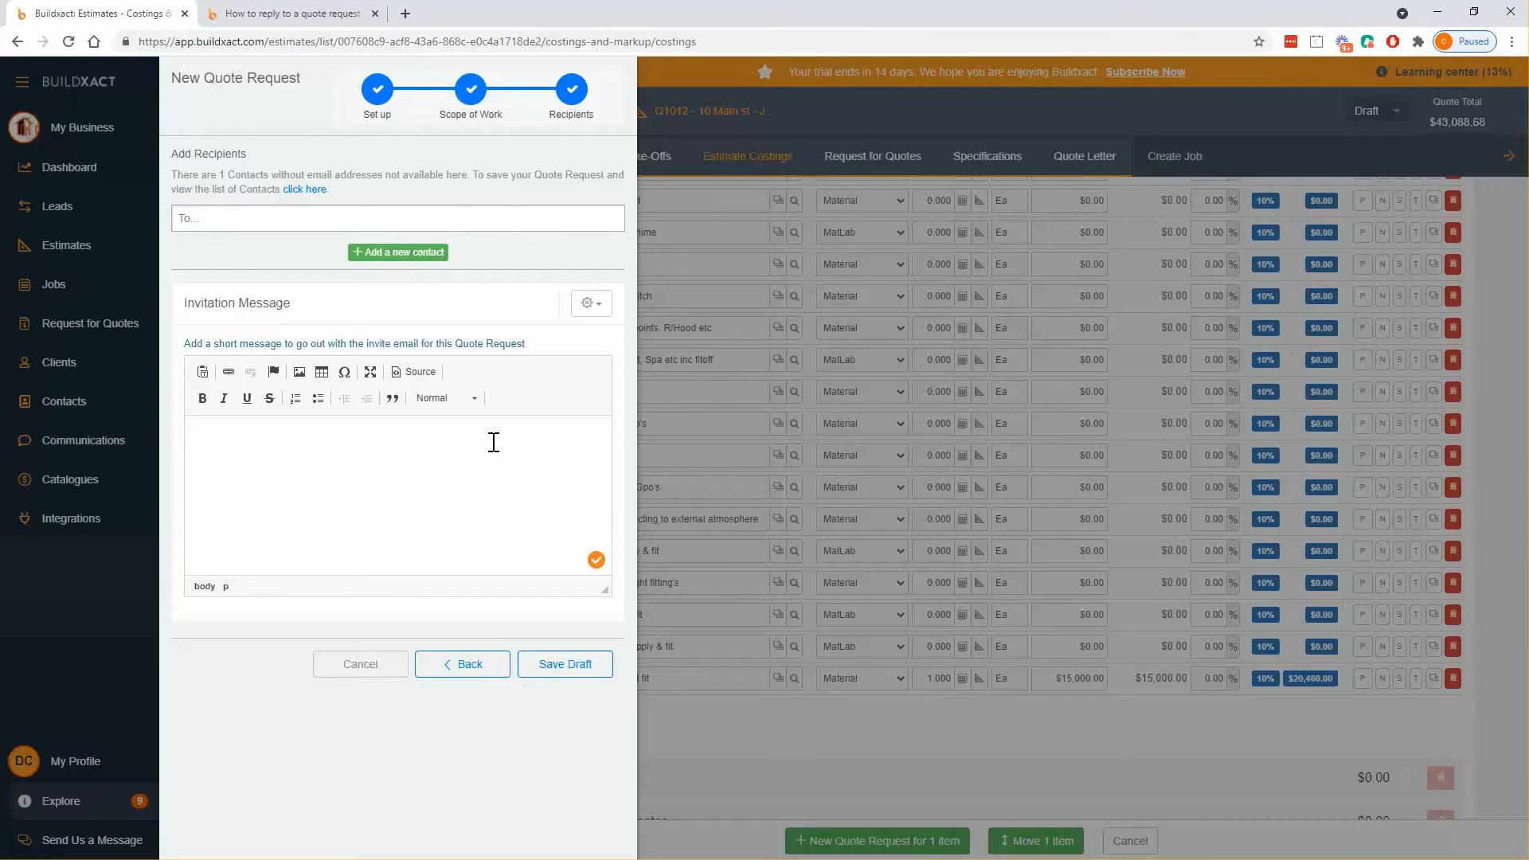
- Write 'If you need a hand see here:' with the pasted help link, then 'Let me know.'
{"action": "type", "text": "If you"}
{"action": "type", "text": "need a hand see here:"}
{"action": "type", "text": "https://help.buildxact.com/en/articles/3038626-how-to-reply-to-a-quote-request"}
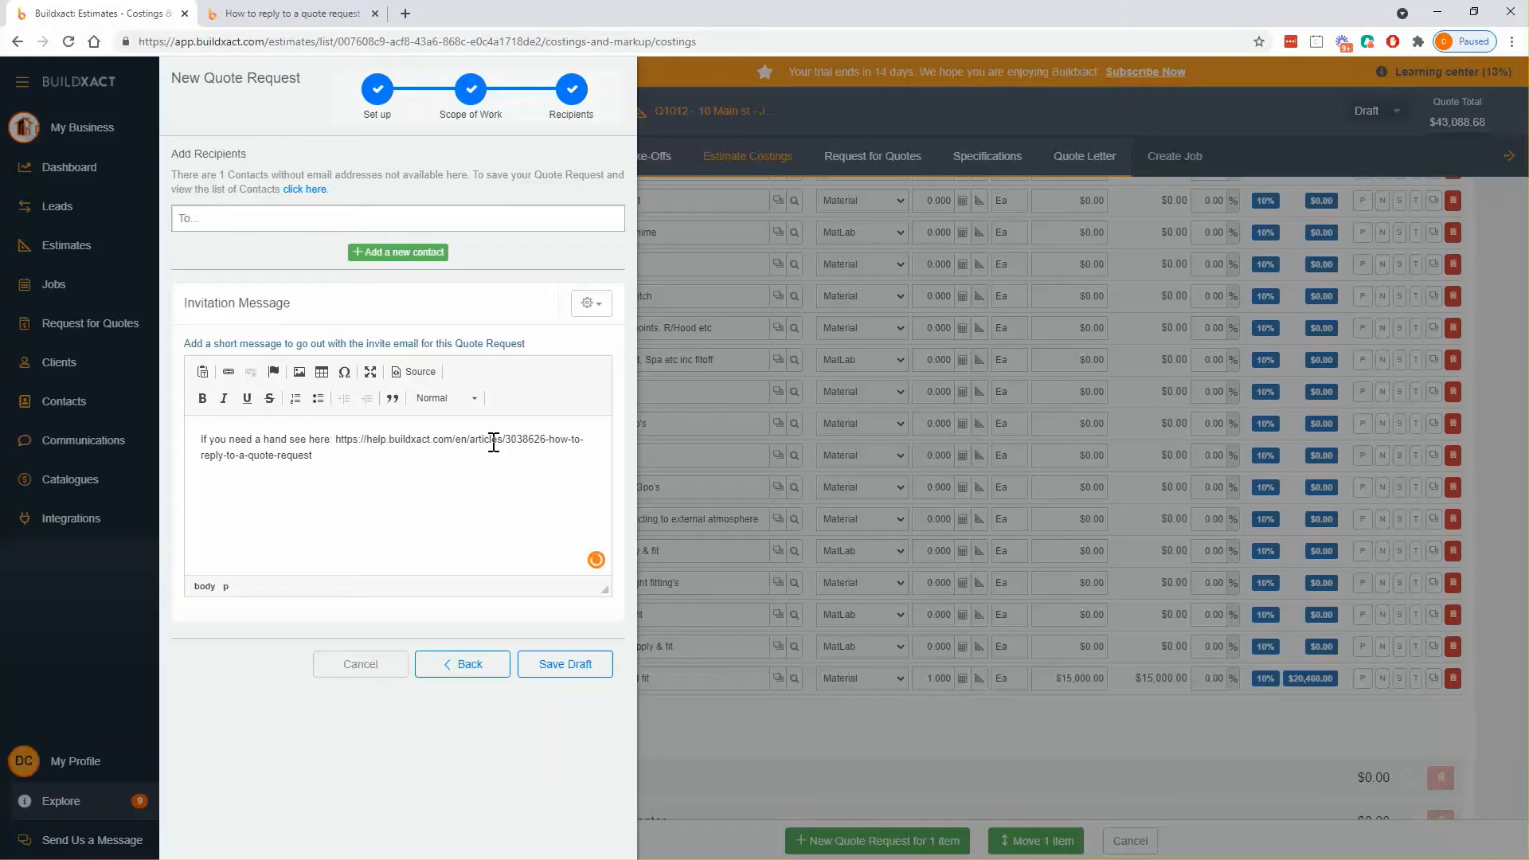
{"action": "key", "text": "Return"}
{"action": "key", "text": "Return"}
{"action": "type", "text": "Let me know."}
{"action": "left_click", "coordinate": [604, 306]}
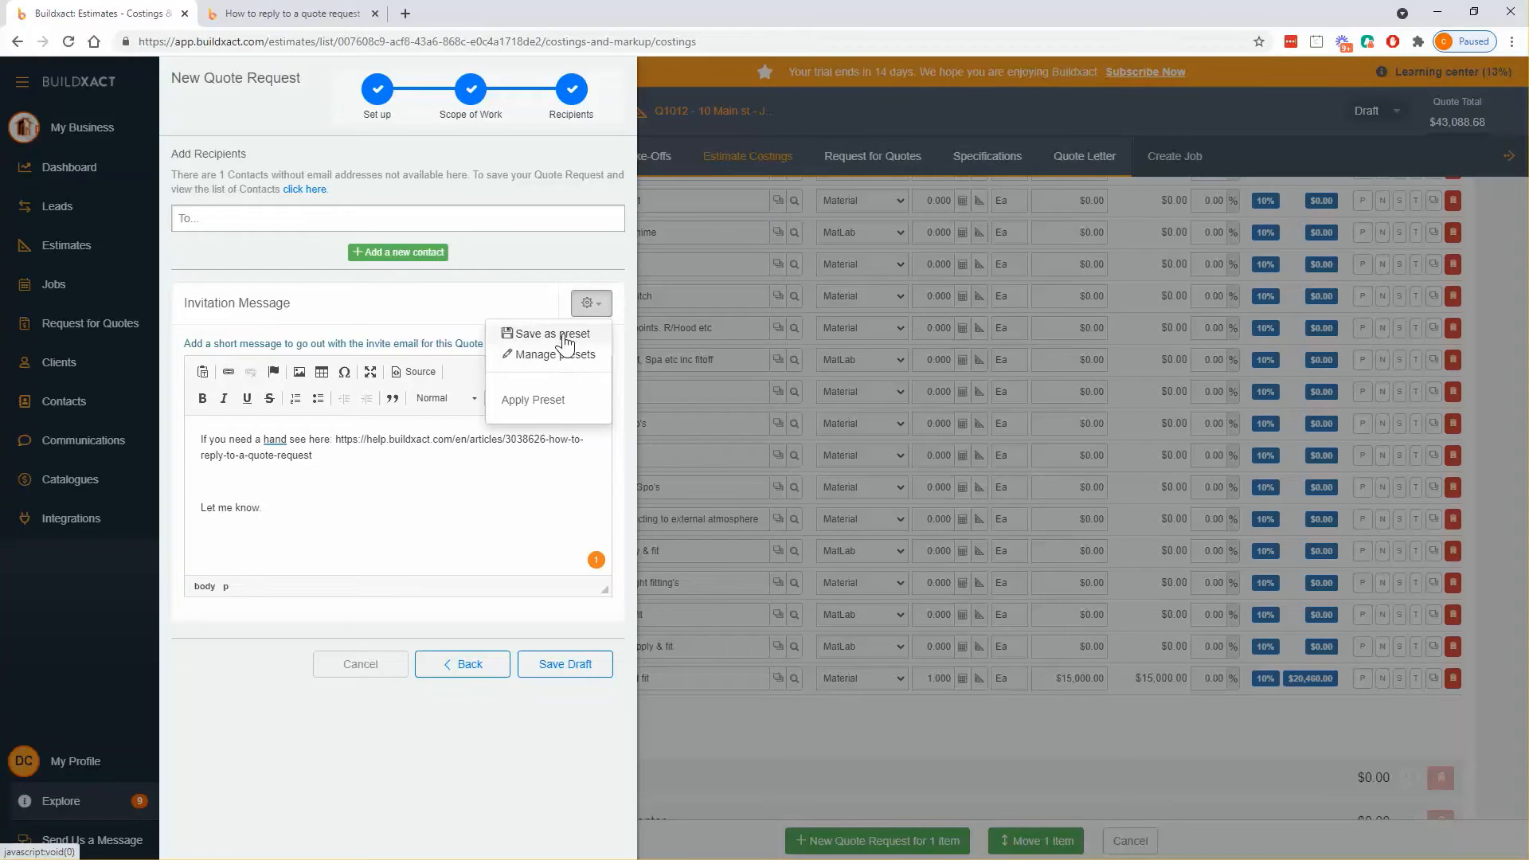
- Add the supplier contact's e-mail address as the quote request recipient
{"action": "left_click", "coordinate": [283, 219]}
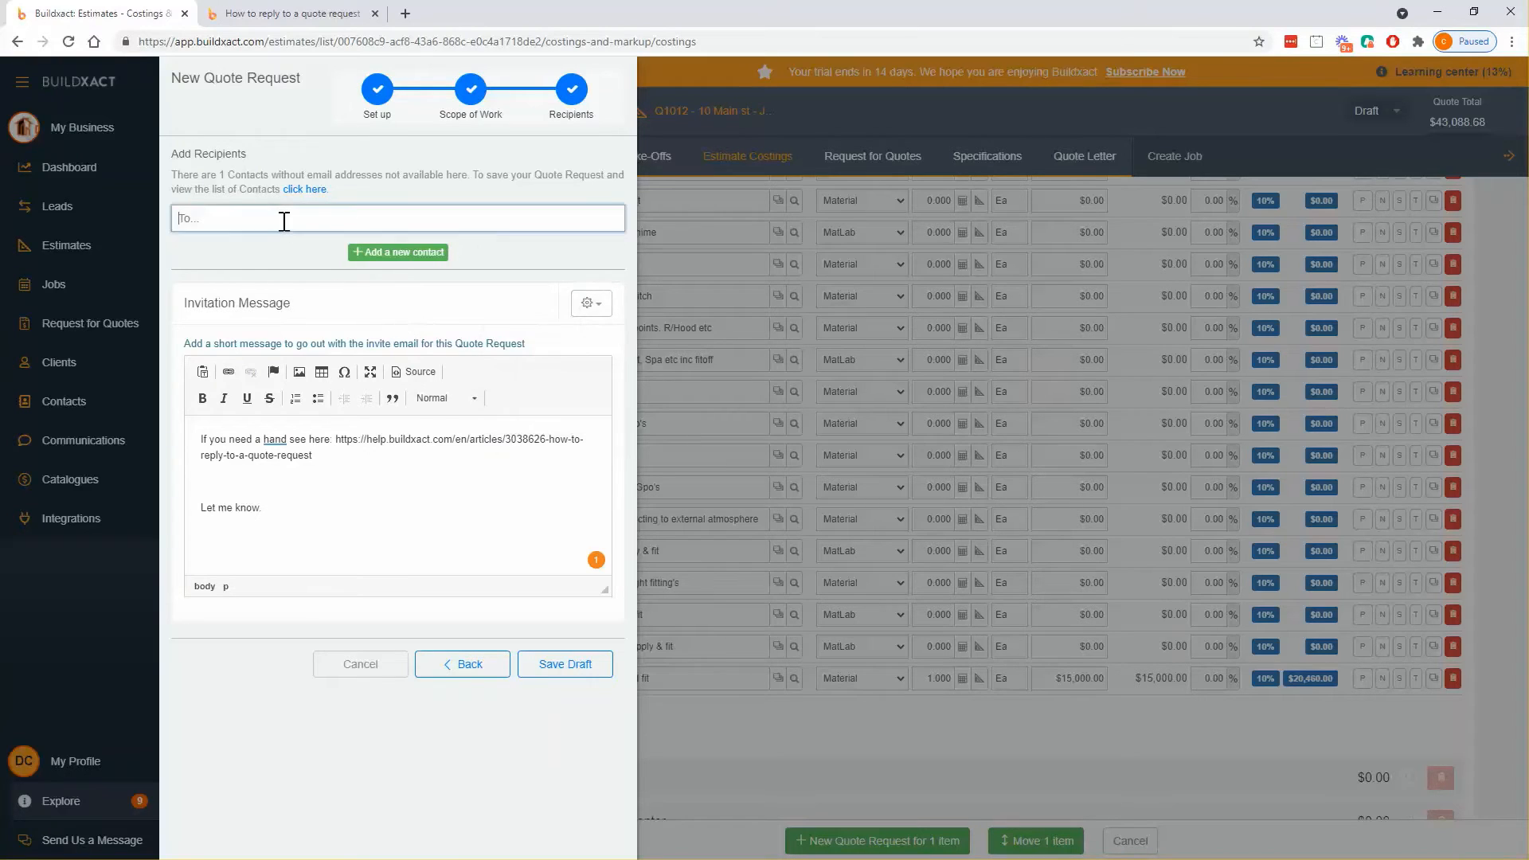
{"action": "type", "text": "daniel"}
{"action": "key", "text": "ctrl+a"}
{"action": "key", "text": "BackSpace"}
{"action": "type", "text": "cus"}
{"action": "key", "text": "BackSpace"}
{"action": "key", "text": "BackSpace"}
{"action": "type", "text": "elec"}
{"action": "key", "text": "BackSpace"}
{"action": "key", "text": "BackSpace"}
{"action": "key", "text": "BackSpace"}
{"action": "key", "text": "BackSpace"}
{"action": "left_click", "coordinate": [361, 498]}
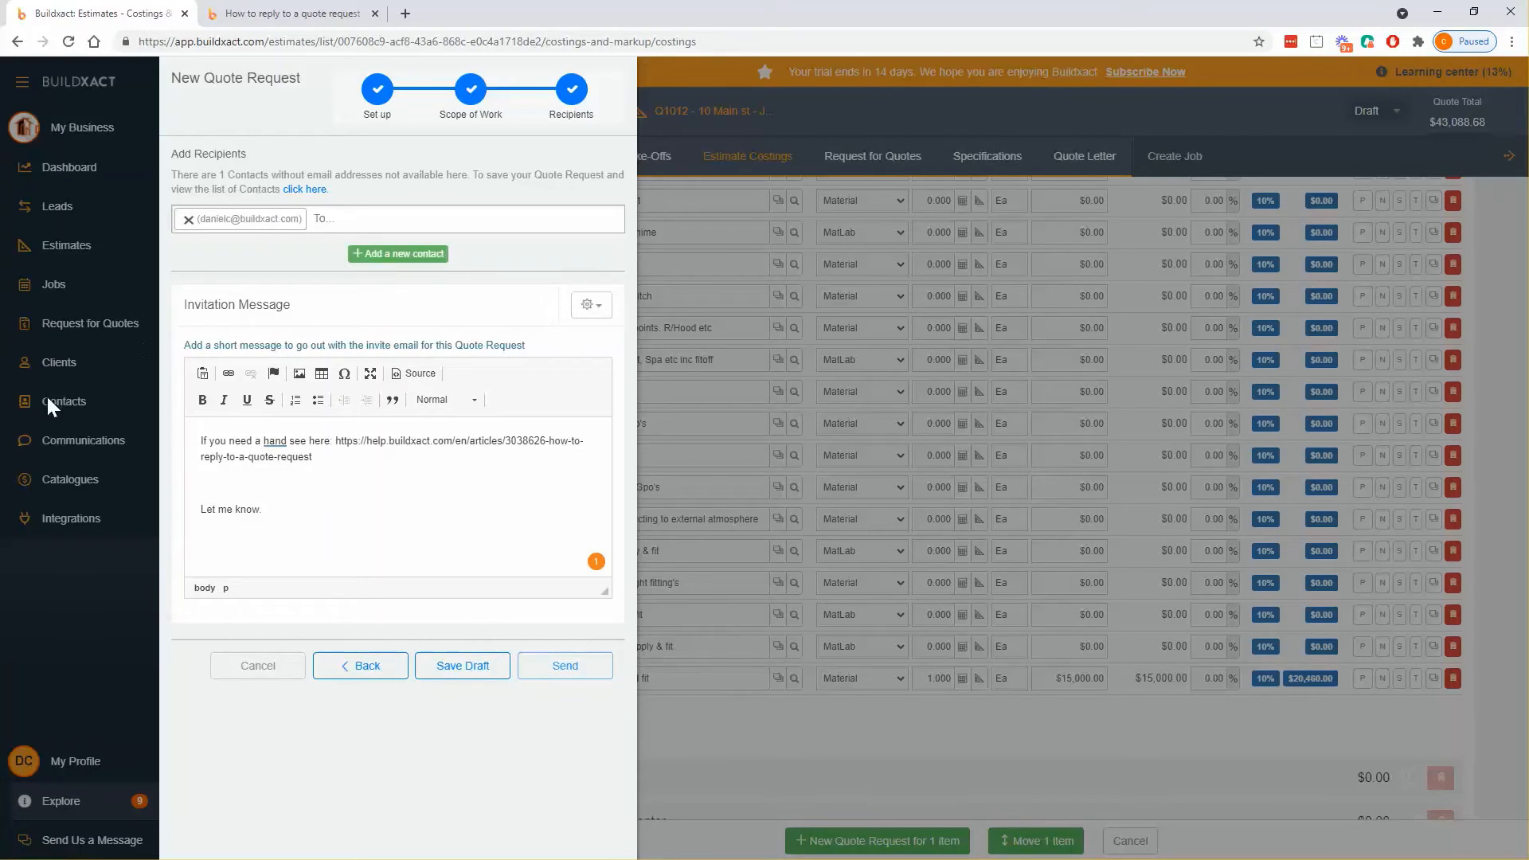
- Send the Electrical quote request, save the costing rows, and show the Request for Quotes list
{"action": "left_click", "coordinate": [567, 667]}
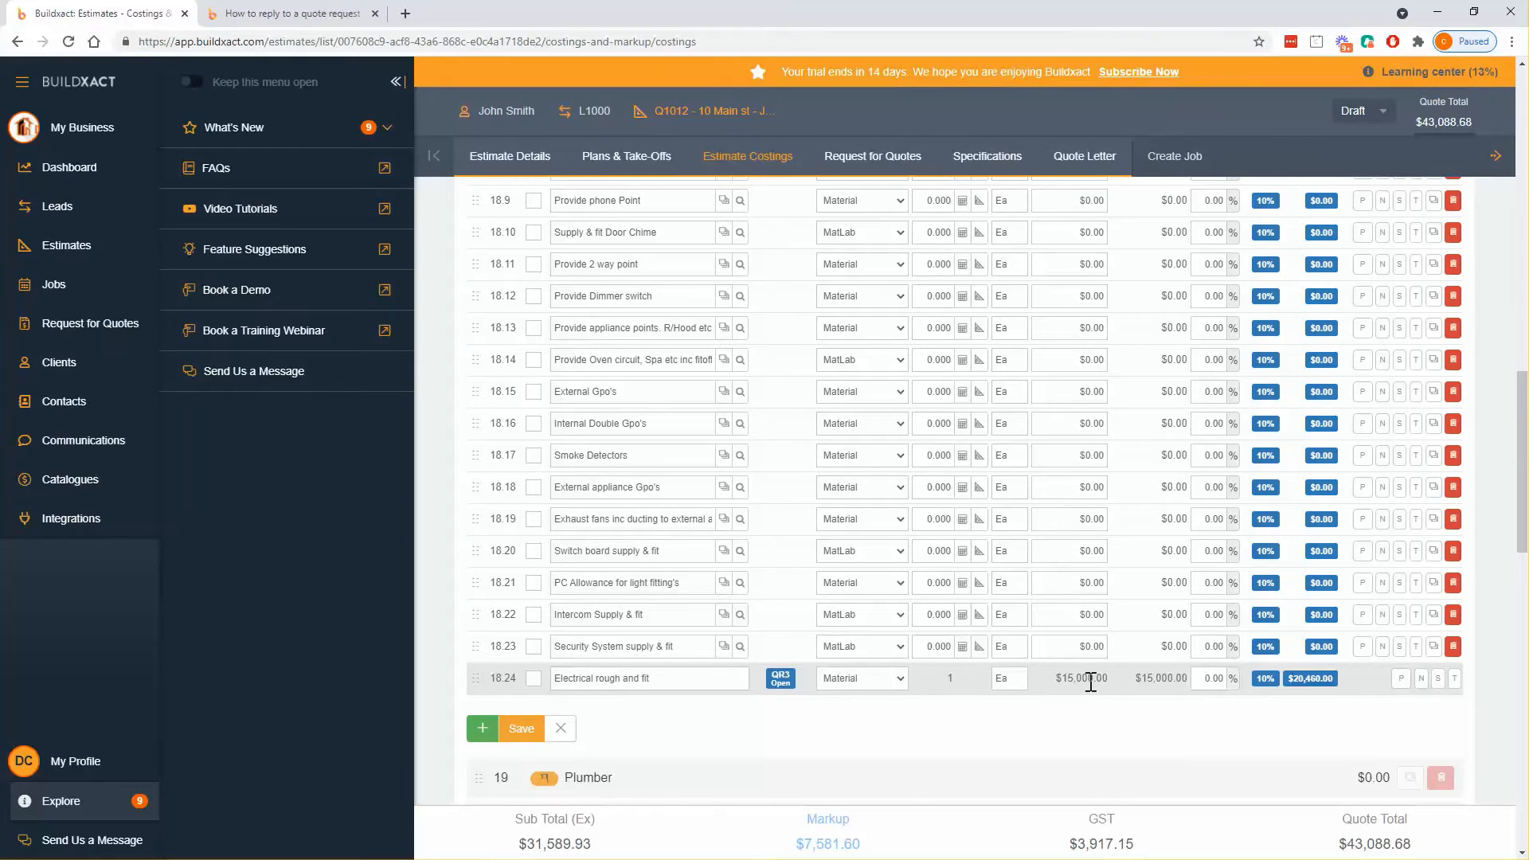
{"action": "left_click", "coordinate": [520, 729]}
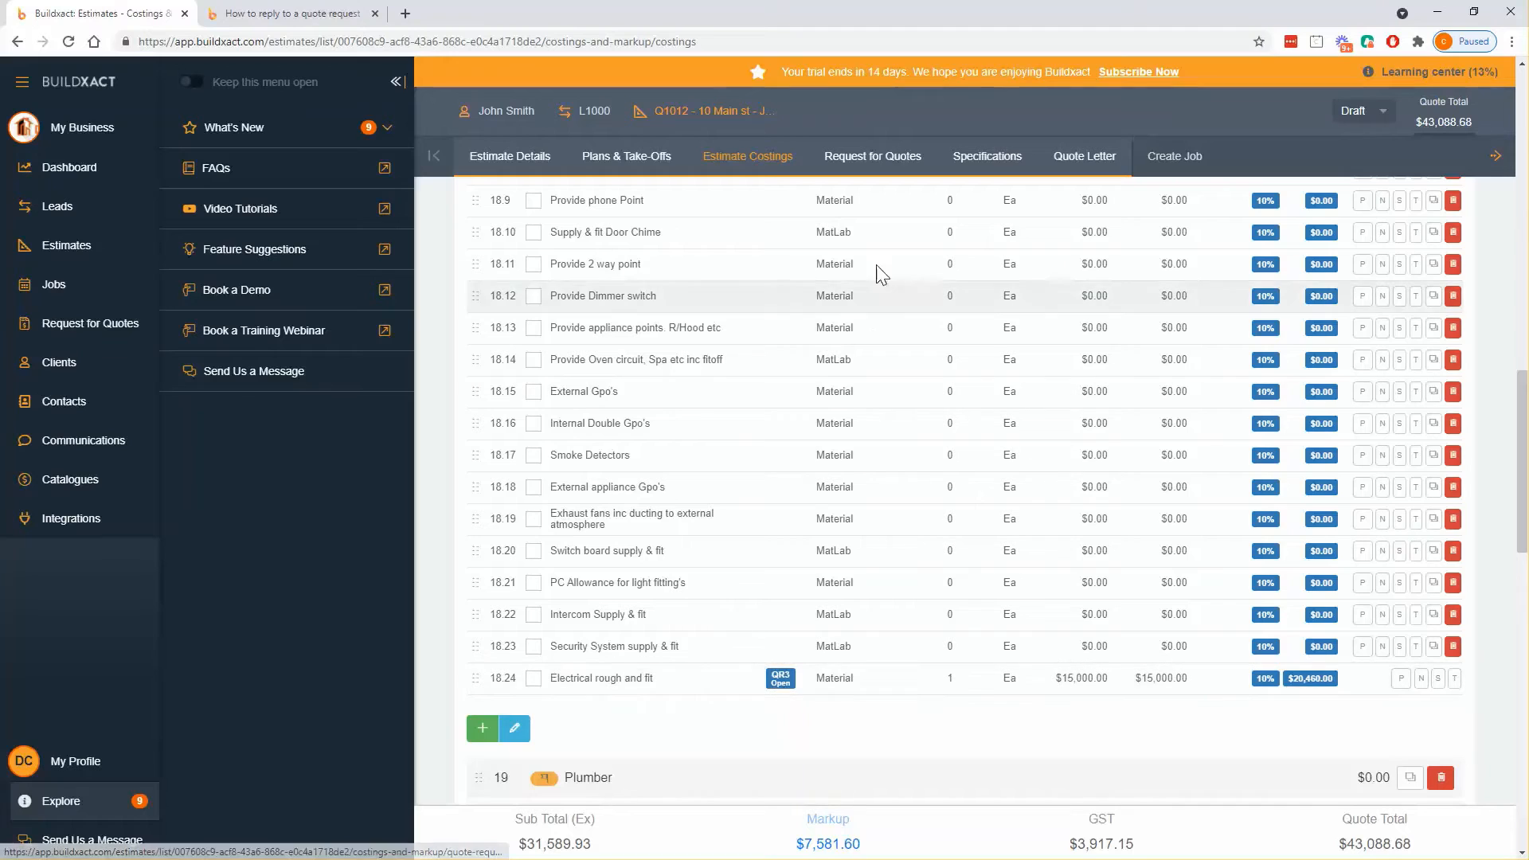
{"action": "left_click", "coordinate": [876, 158]}
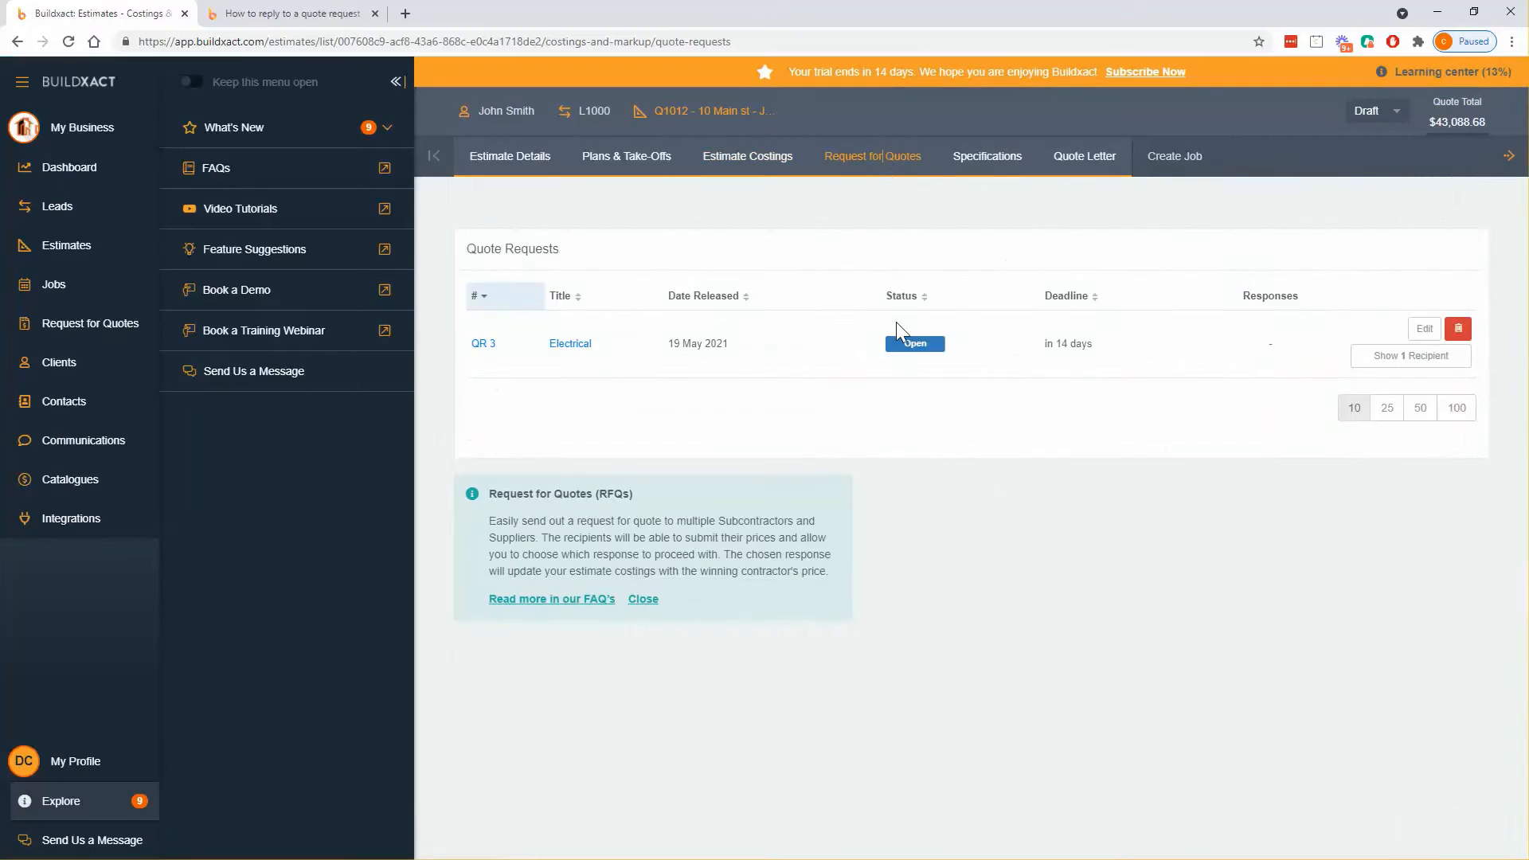
- Check QR 3's recipient, then follow the Request For Quote #3 email's link to the supplier quote page
{"action": "left_click", "coordinate": [1378, 358]}
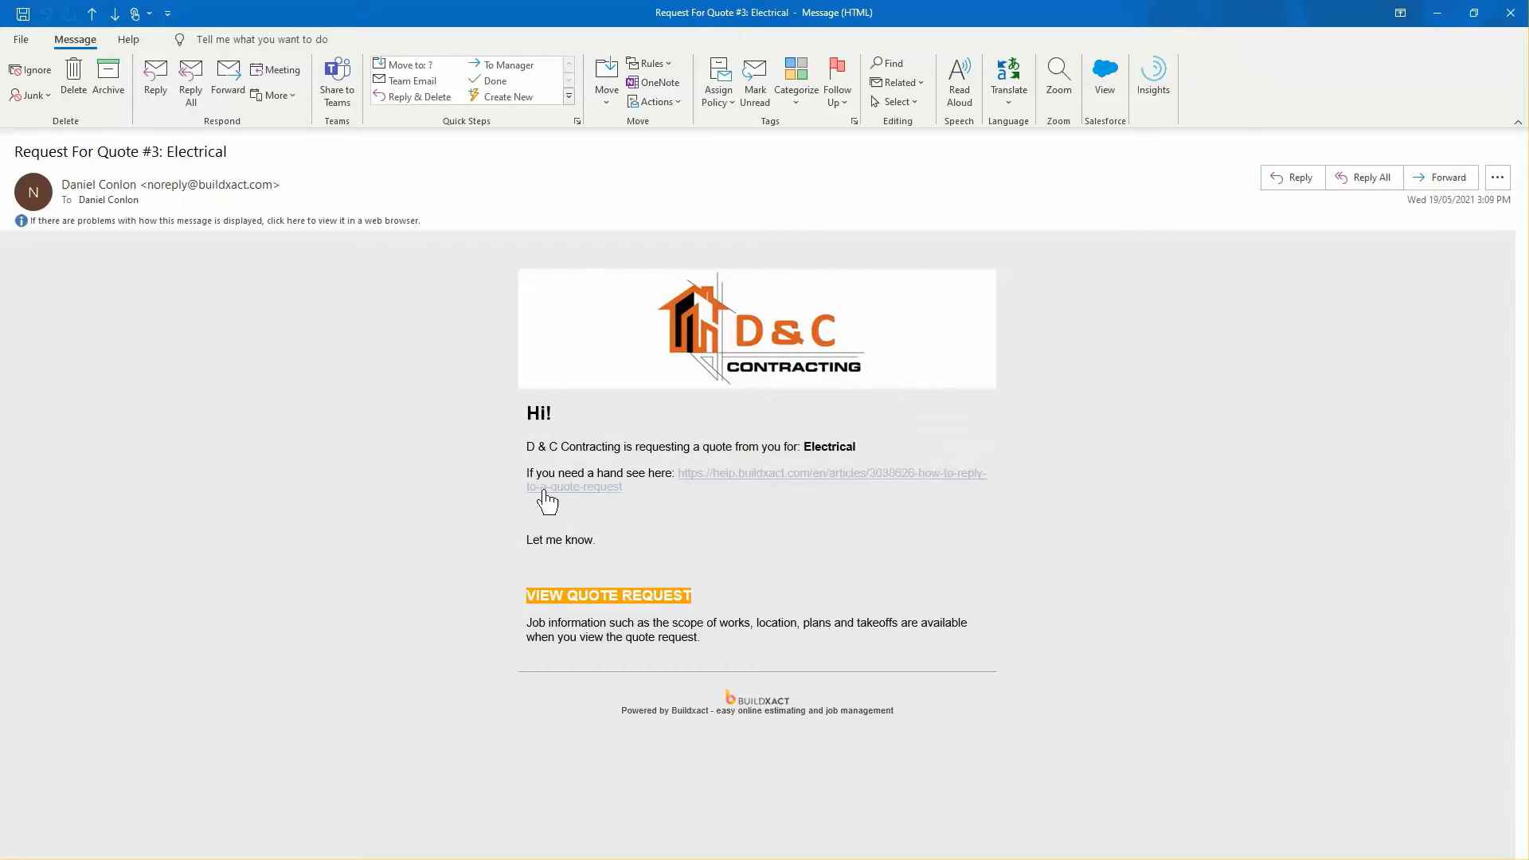
{"action": "left_click_drag", "start_coordinate": [528, 472], "coordinate": [682, 491]}
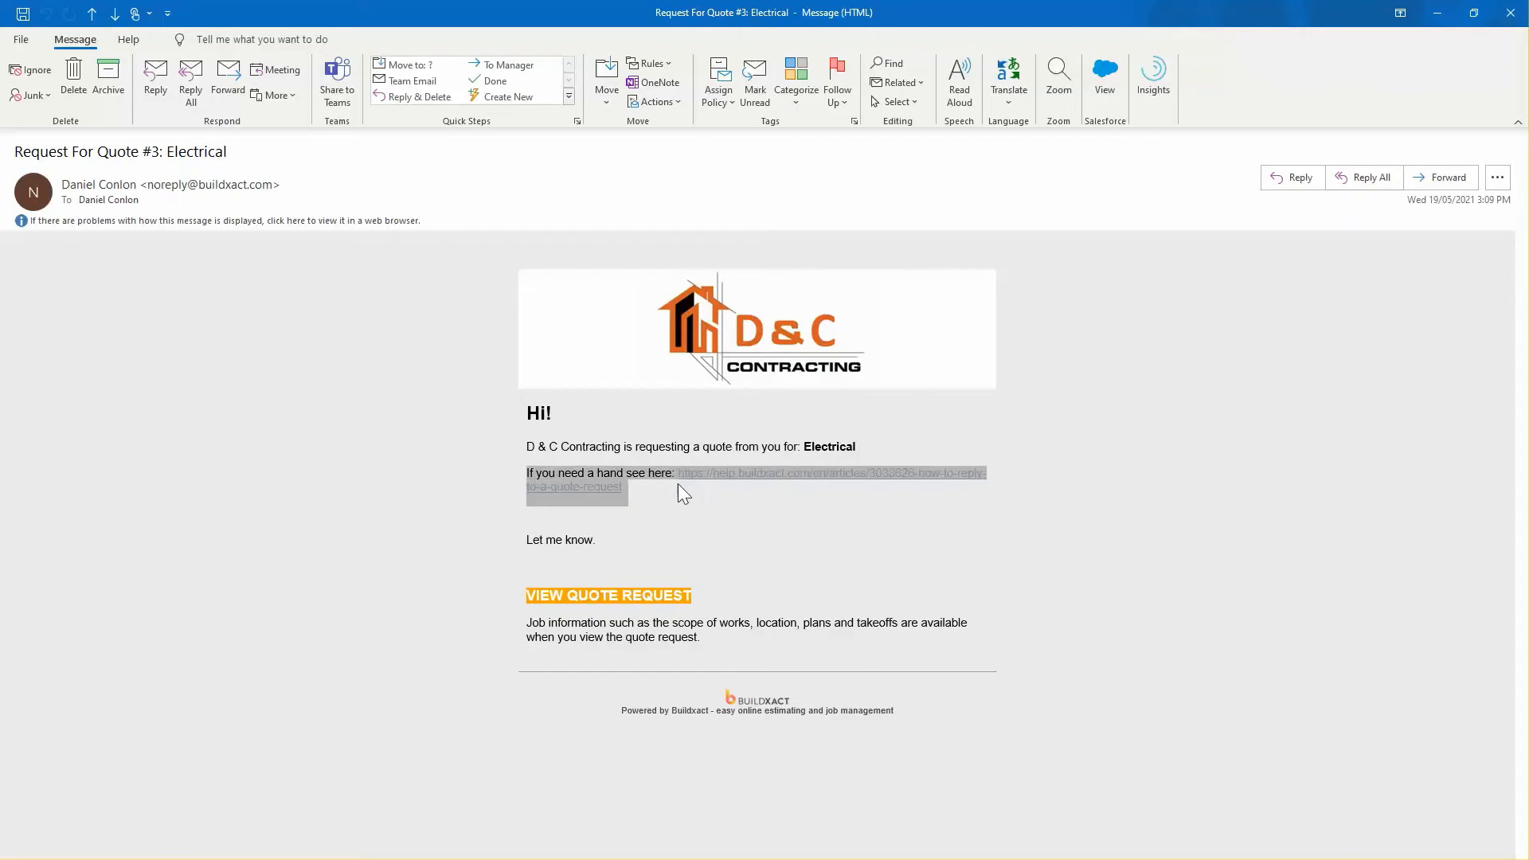
{"action": "left_click", "coordinate": [676, 554]}
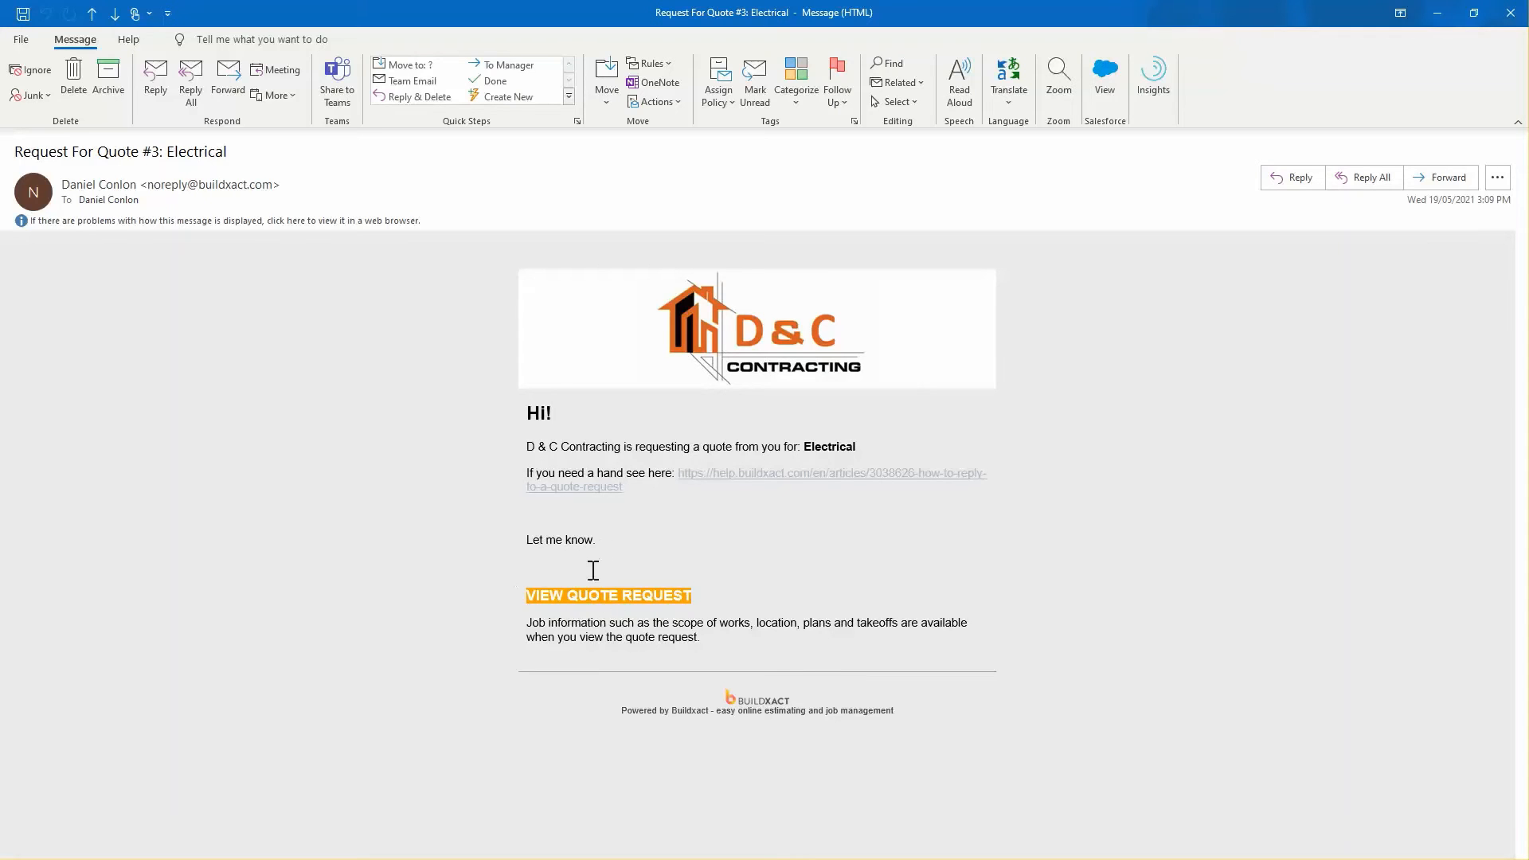
{"action": "left_click", "coordinate": [601, 609]}
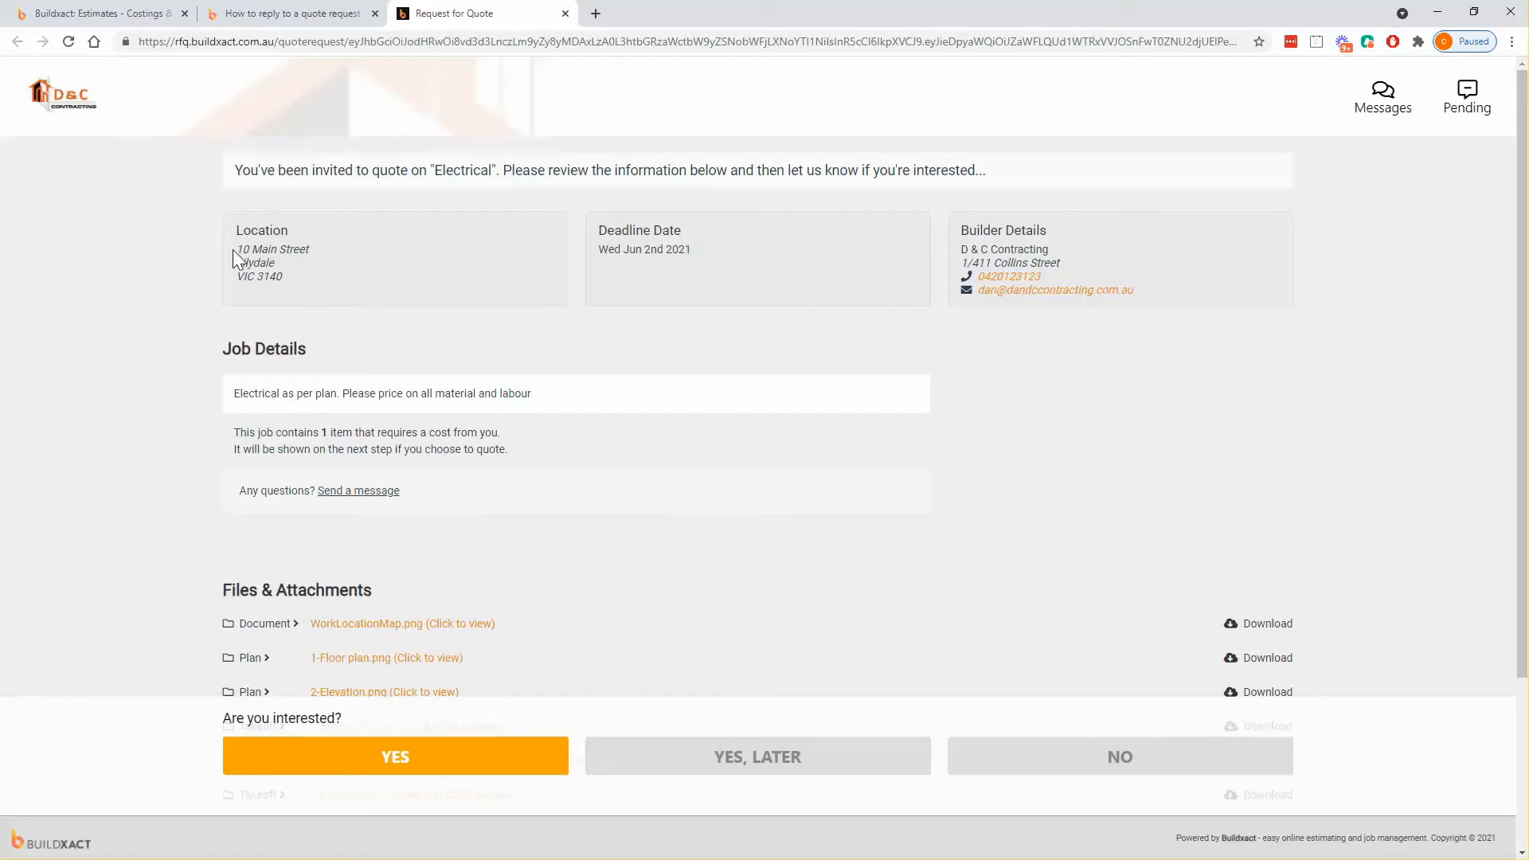
{"action": "left_click_drag", "start_coordinate": [599, 250], "coordinate": [732, 258]}
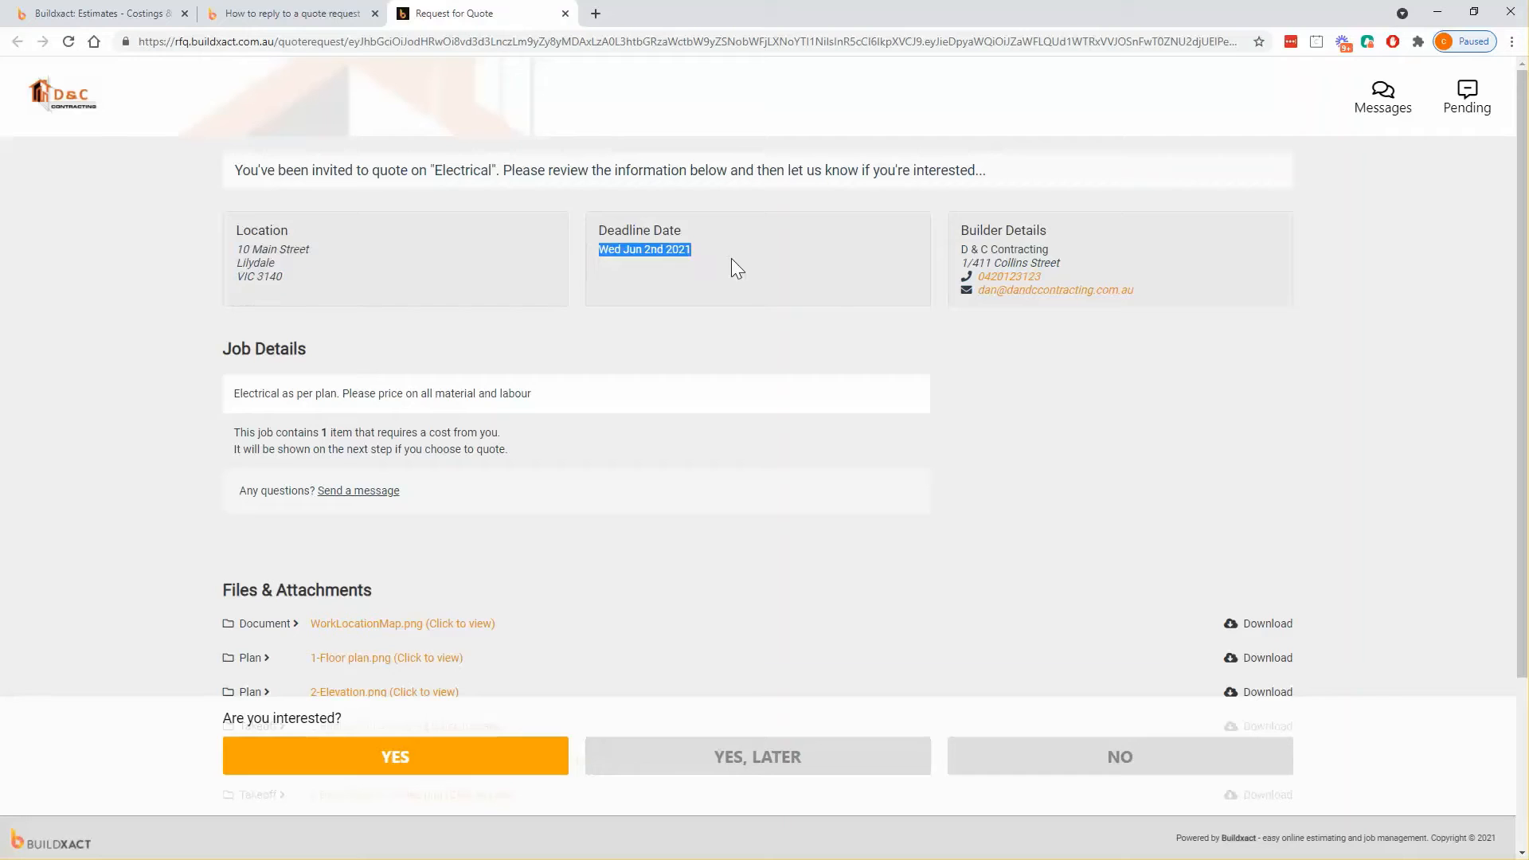
{"action": "left_click_drag", "start_coordinate": [954, 242], "coordinate": [1149, 293]}
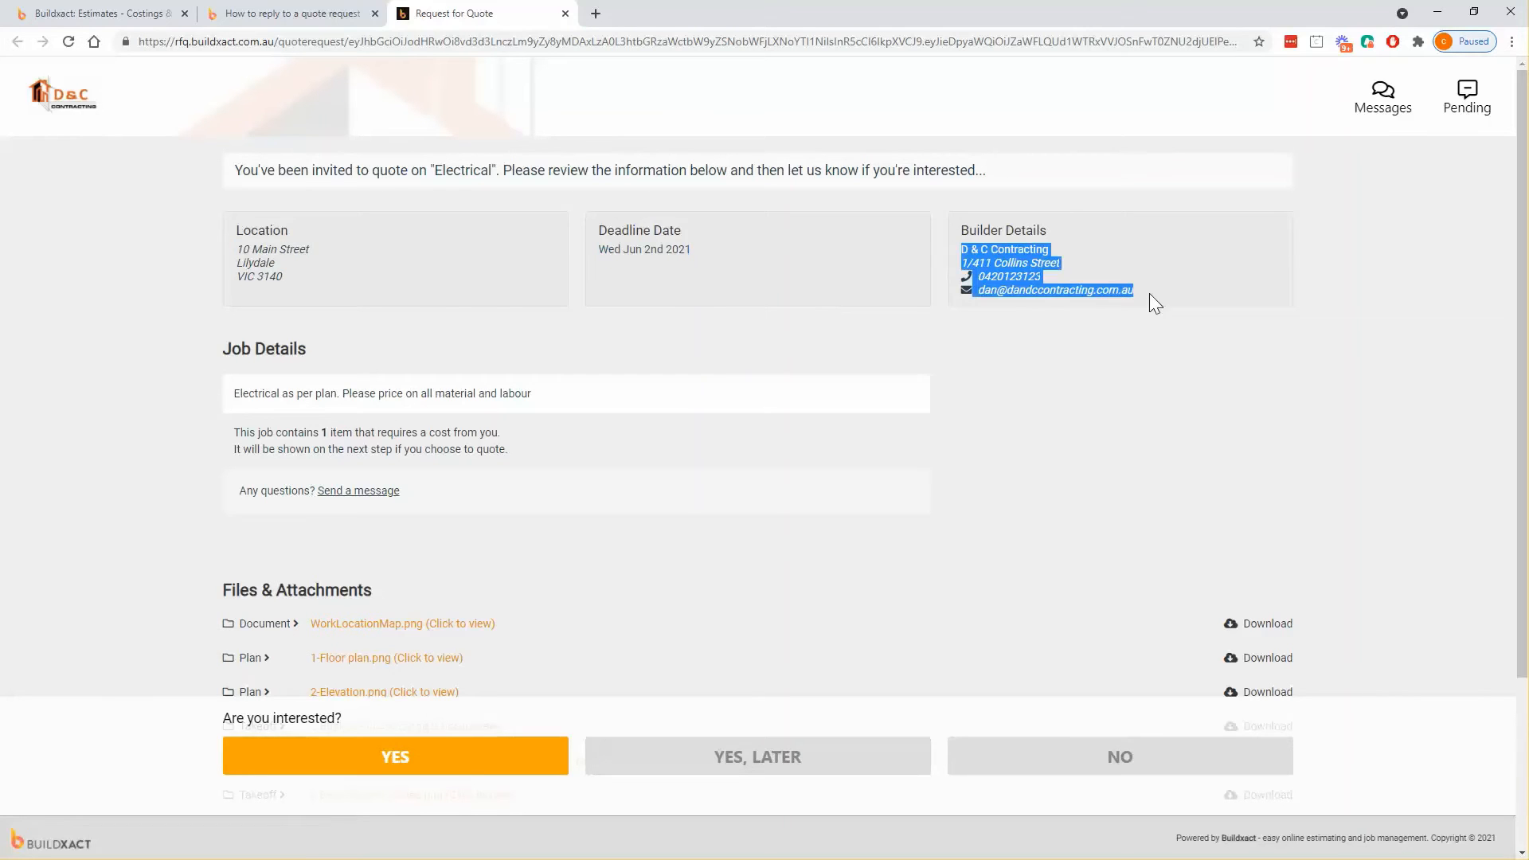
{"action": "left_click", "coordinate": [1153, 387]}
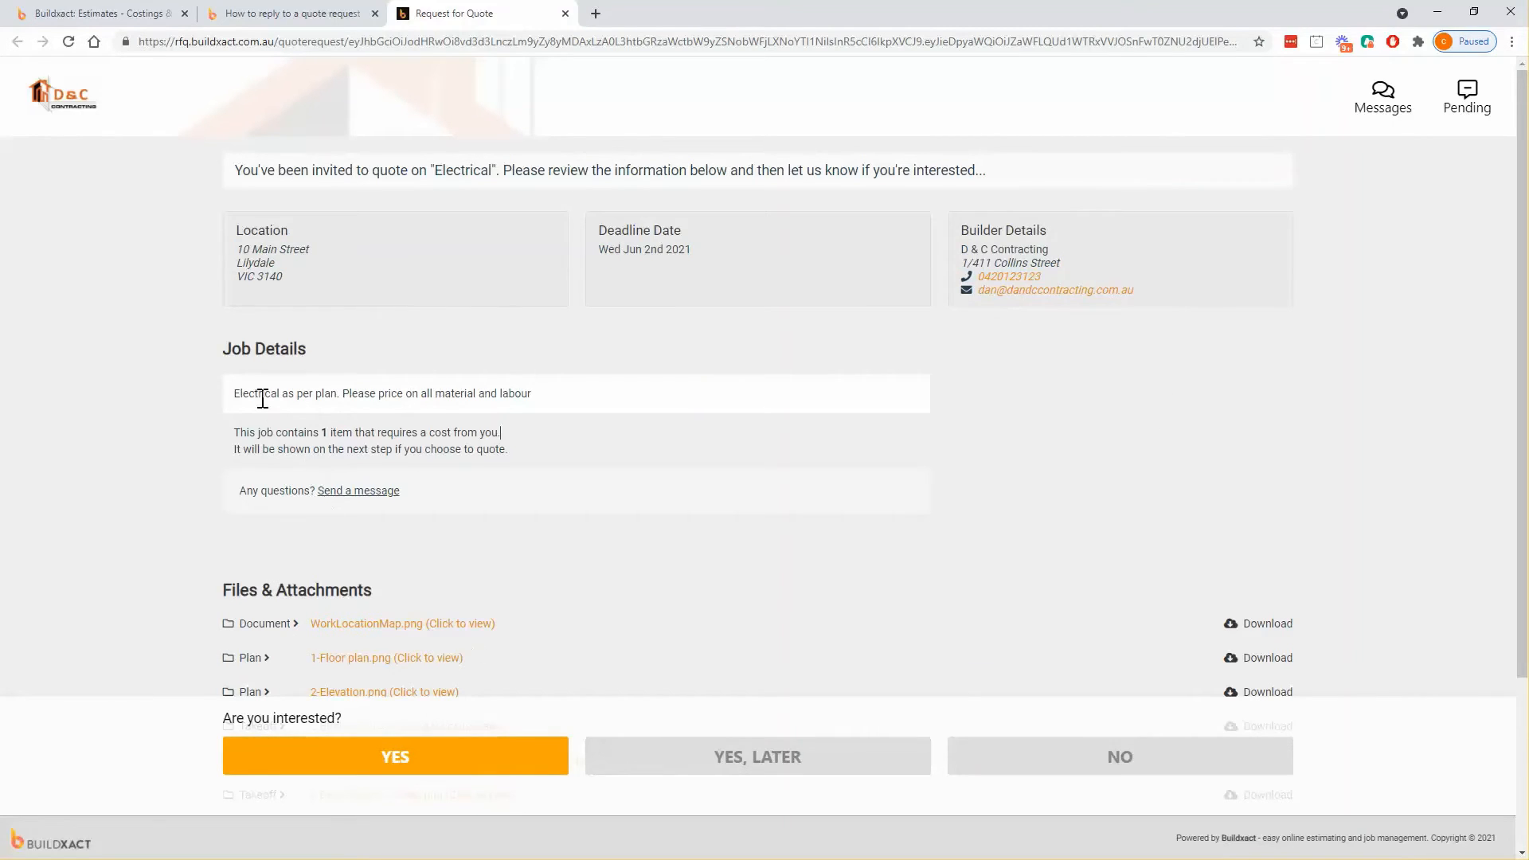
{"action": "scroll", "coordinate": [262, 399], "scroll_direction": "down", "scroll_amount": 1}
{"action": "left_click_drag", "start_coordinate": [232, 314], "coordinate": [562, 315]}
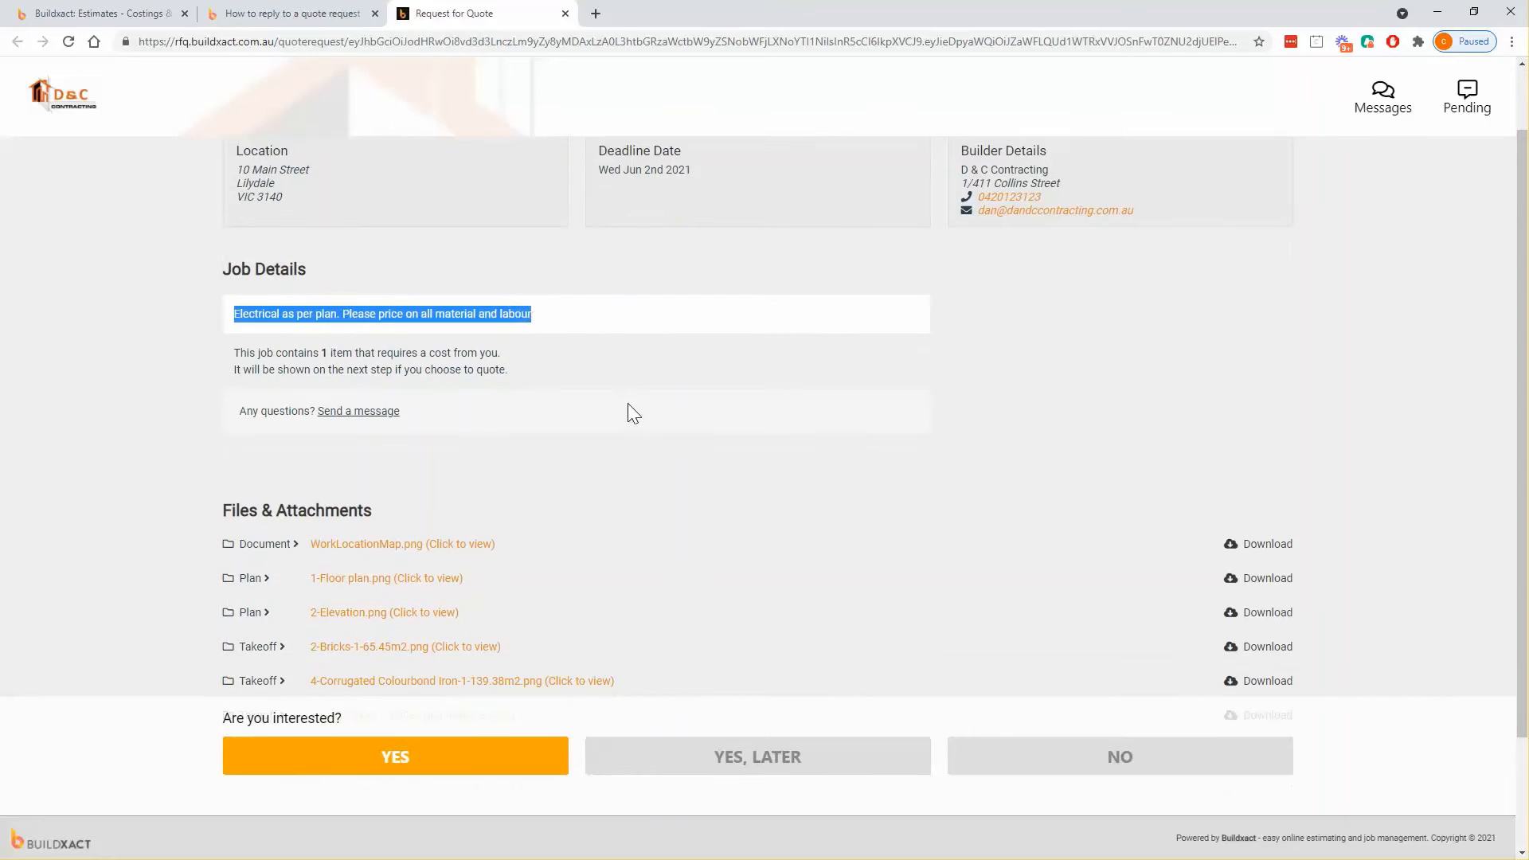
{"action": "scroll", "coordinate": [628, 406], "scroll_direction": "down", "scroll_amount": 2}
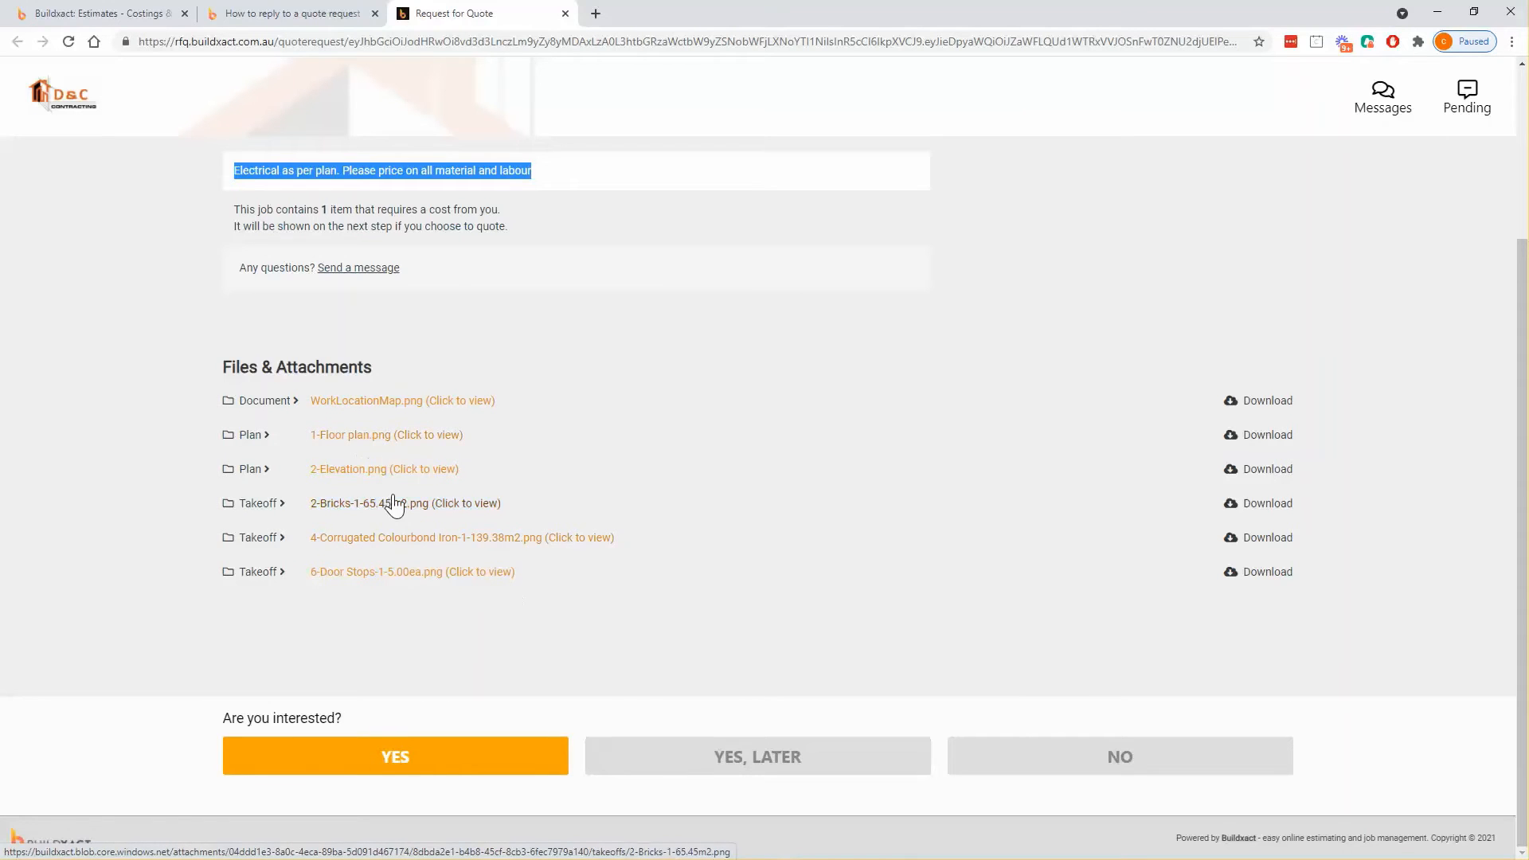
{"action": "left_click", "coordinate": [373, 476]}
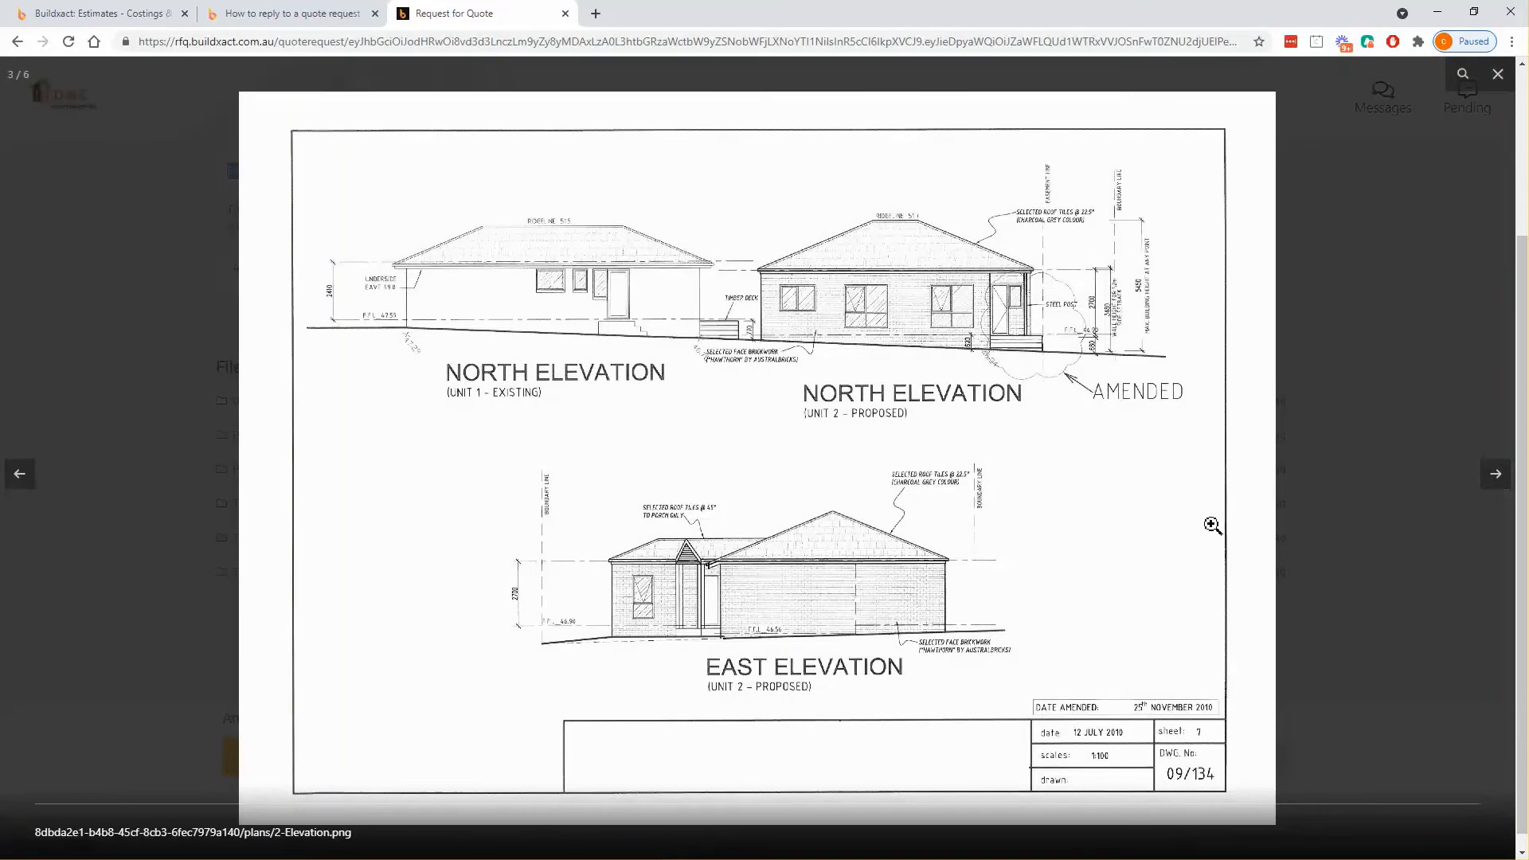
{"action": "left_click", "coordinate": [1490, 489]}
{"action": "left_click", "coordinate": [1492, 483]}
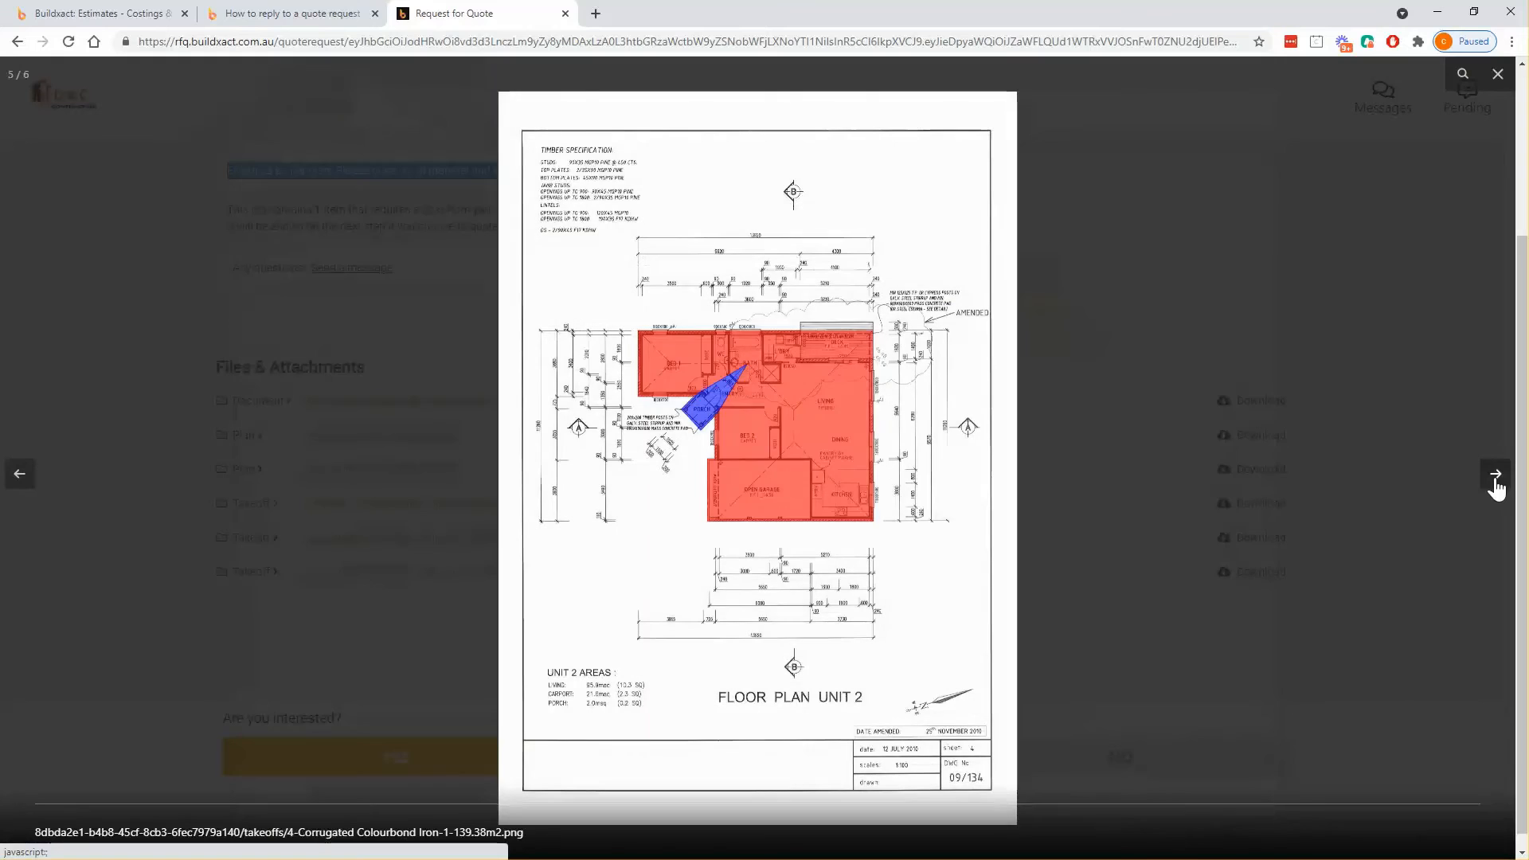
{"action": "left_click", "coordinate": [1492, 73]}
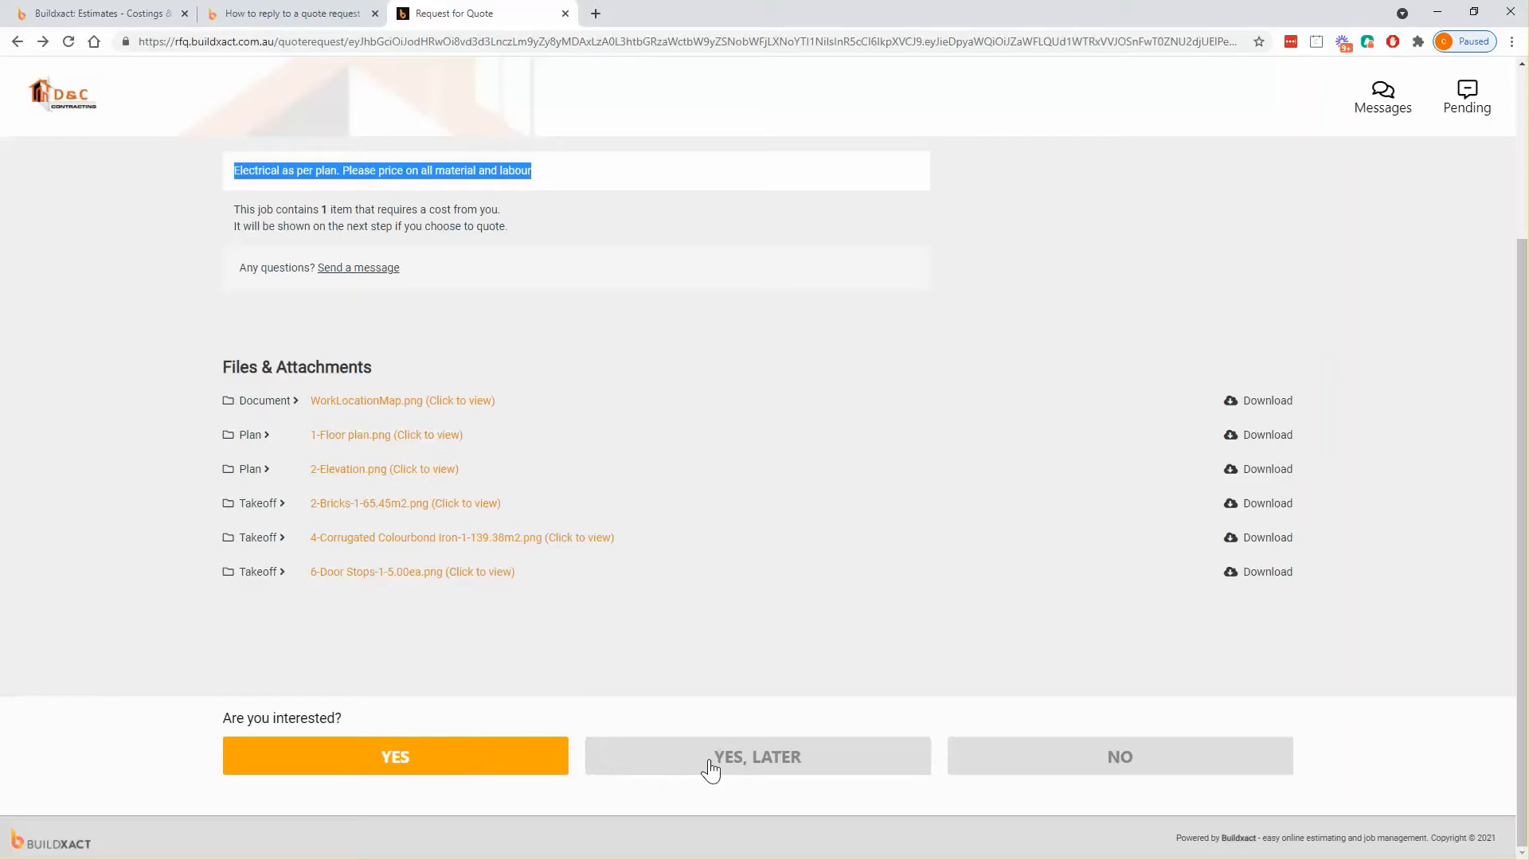
- Decline the Electrical request, check its status, then change the answer to 'Yes, later'
{"action": "left_click", "coordinate": [1010, 760]}
{"action": "left_click", "coordinate": [127, 14]}
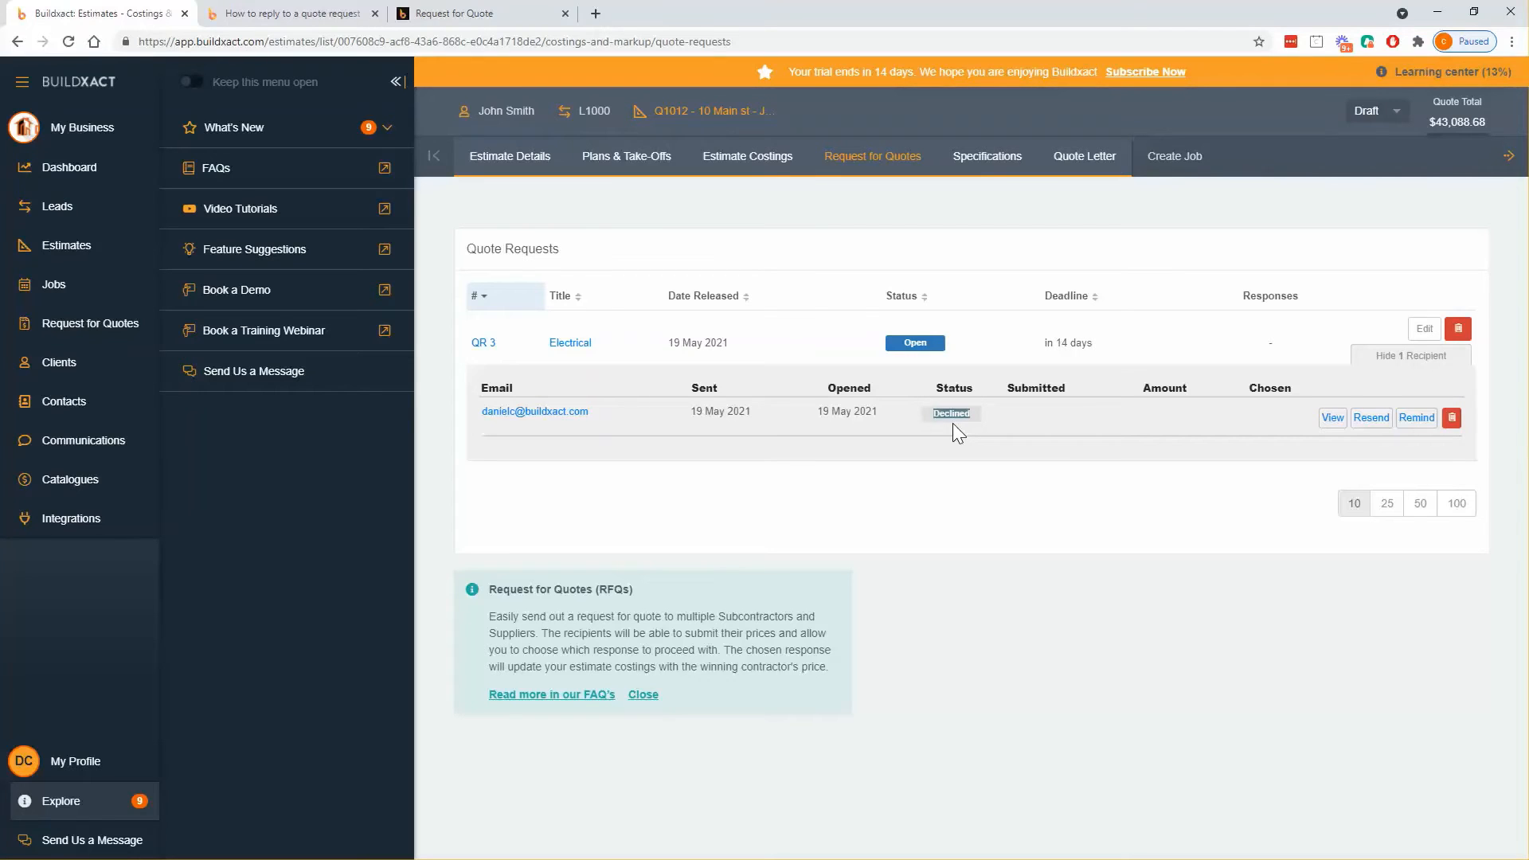
{"action": "left_click", "coordinate": [478, 14]}
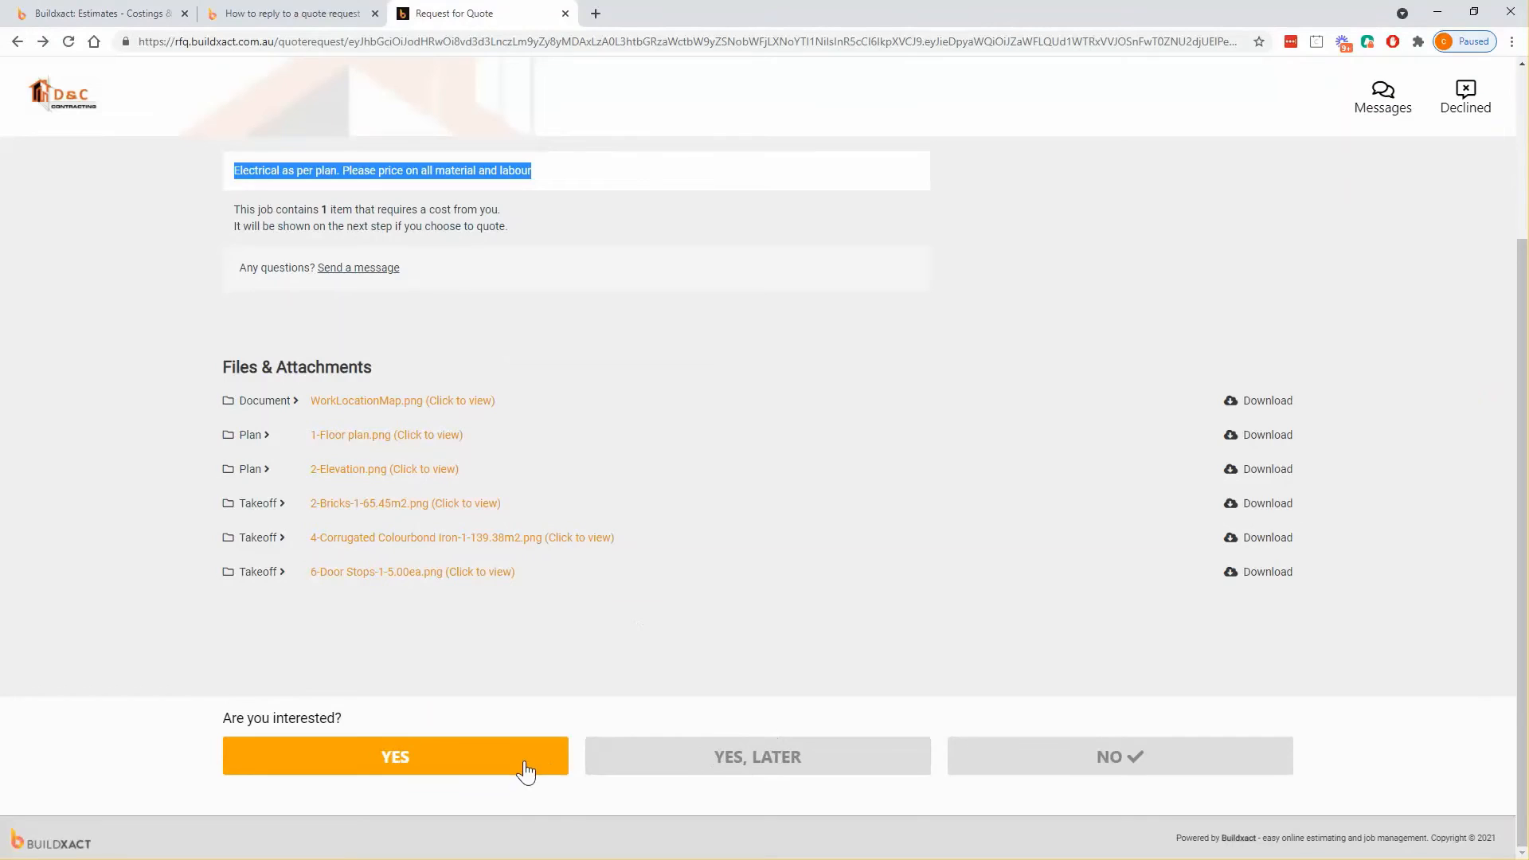
{"action": "left_click", "coordinate": [626, 767]}
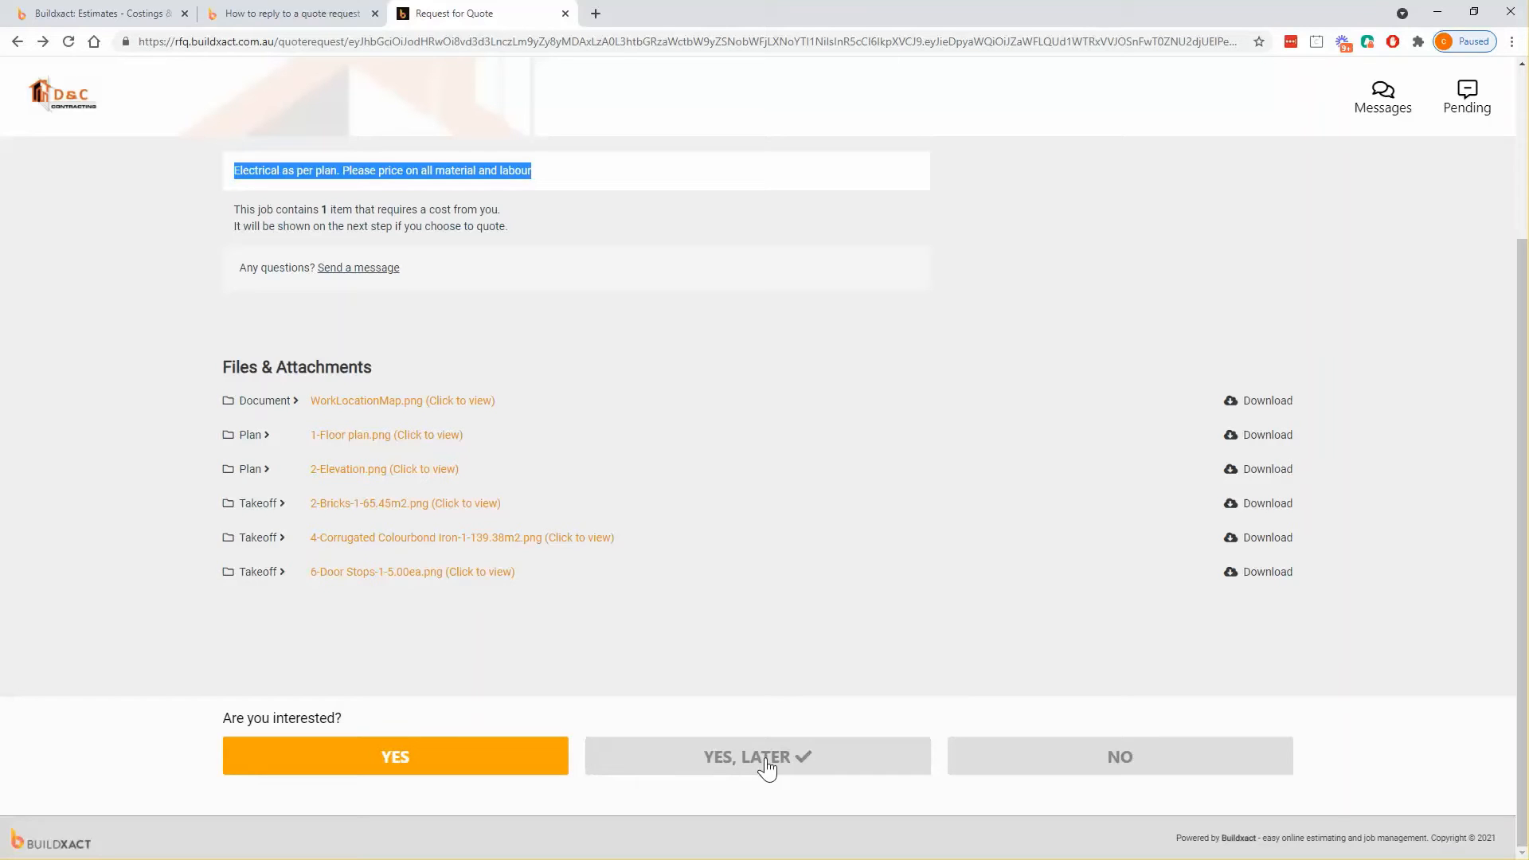
{"action": "left_click", "coordinate": [96, 13]}
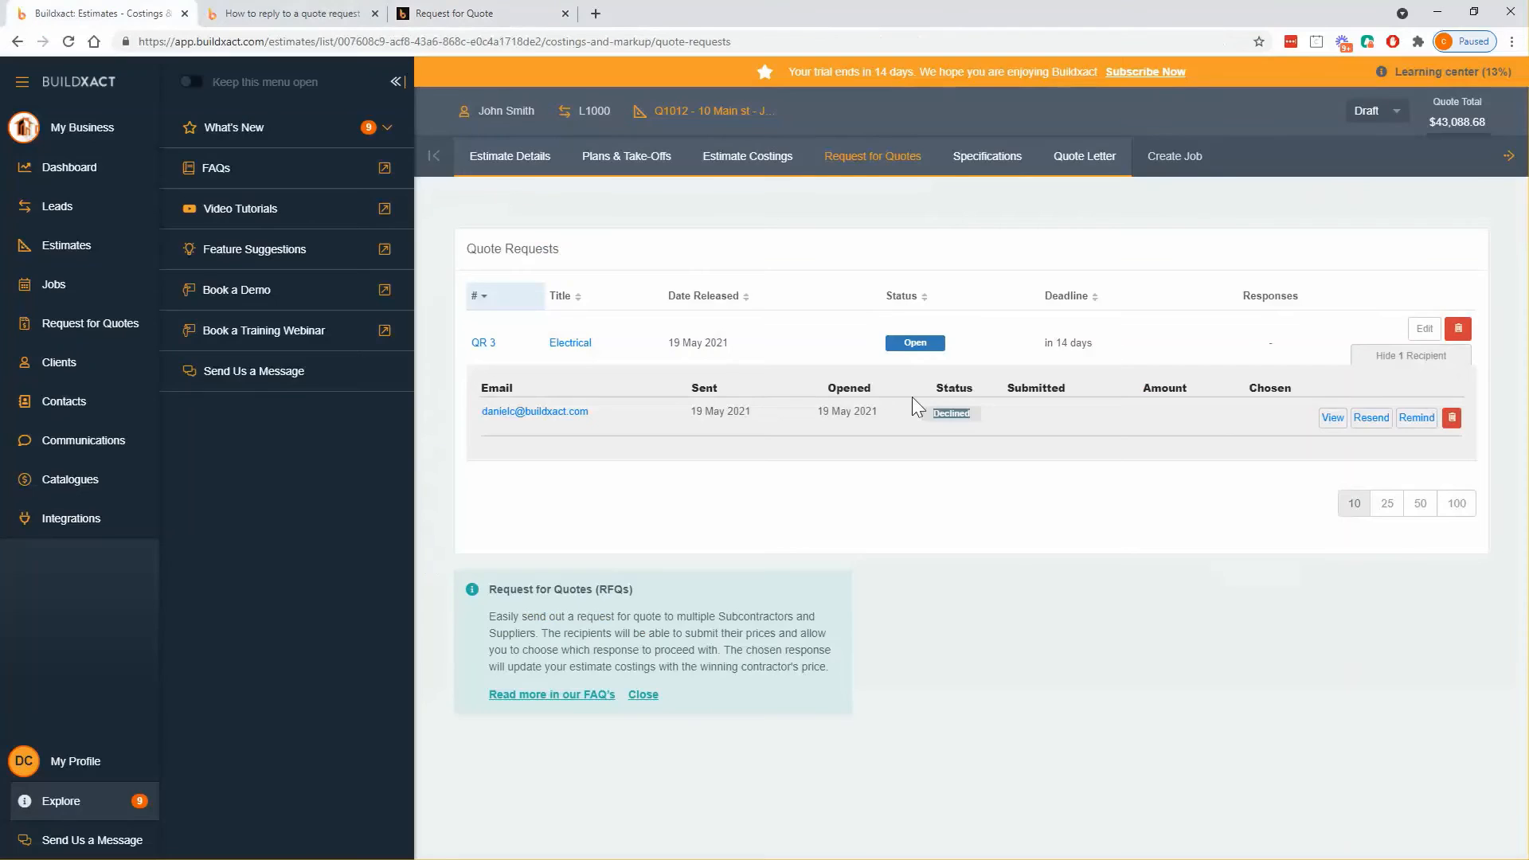
- Accept the Electrical request and price rough and fit at $13,000 including GST, continuing to Submit
{"action": "left_click", "coordinate": [477, 14]}
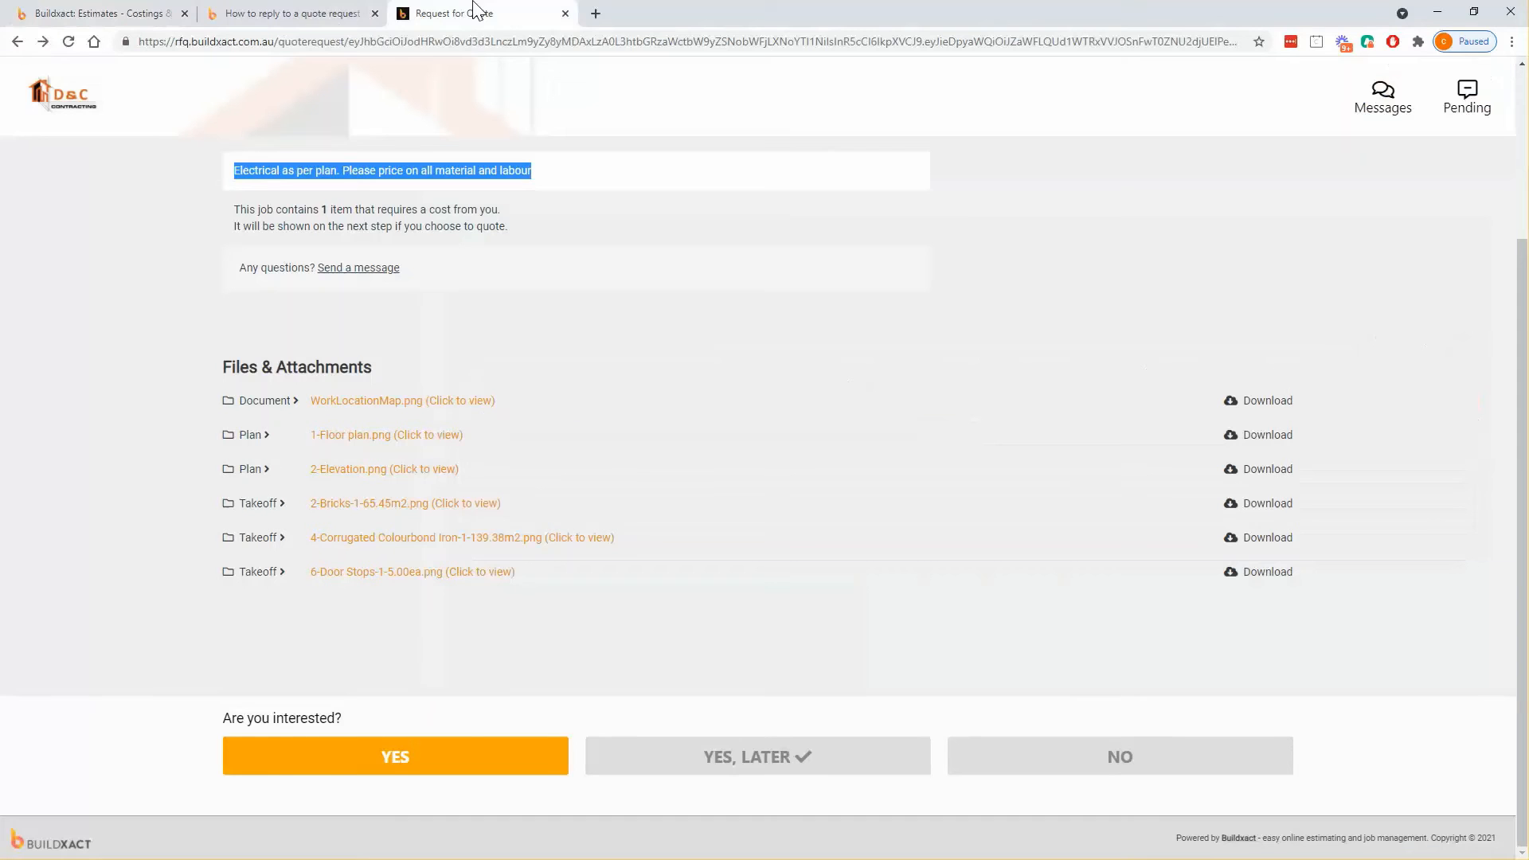
{"action": "left_click", "coordinate": [391, 761]}
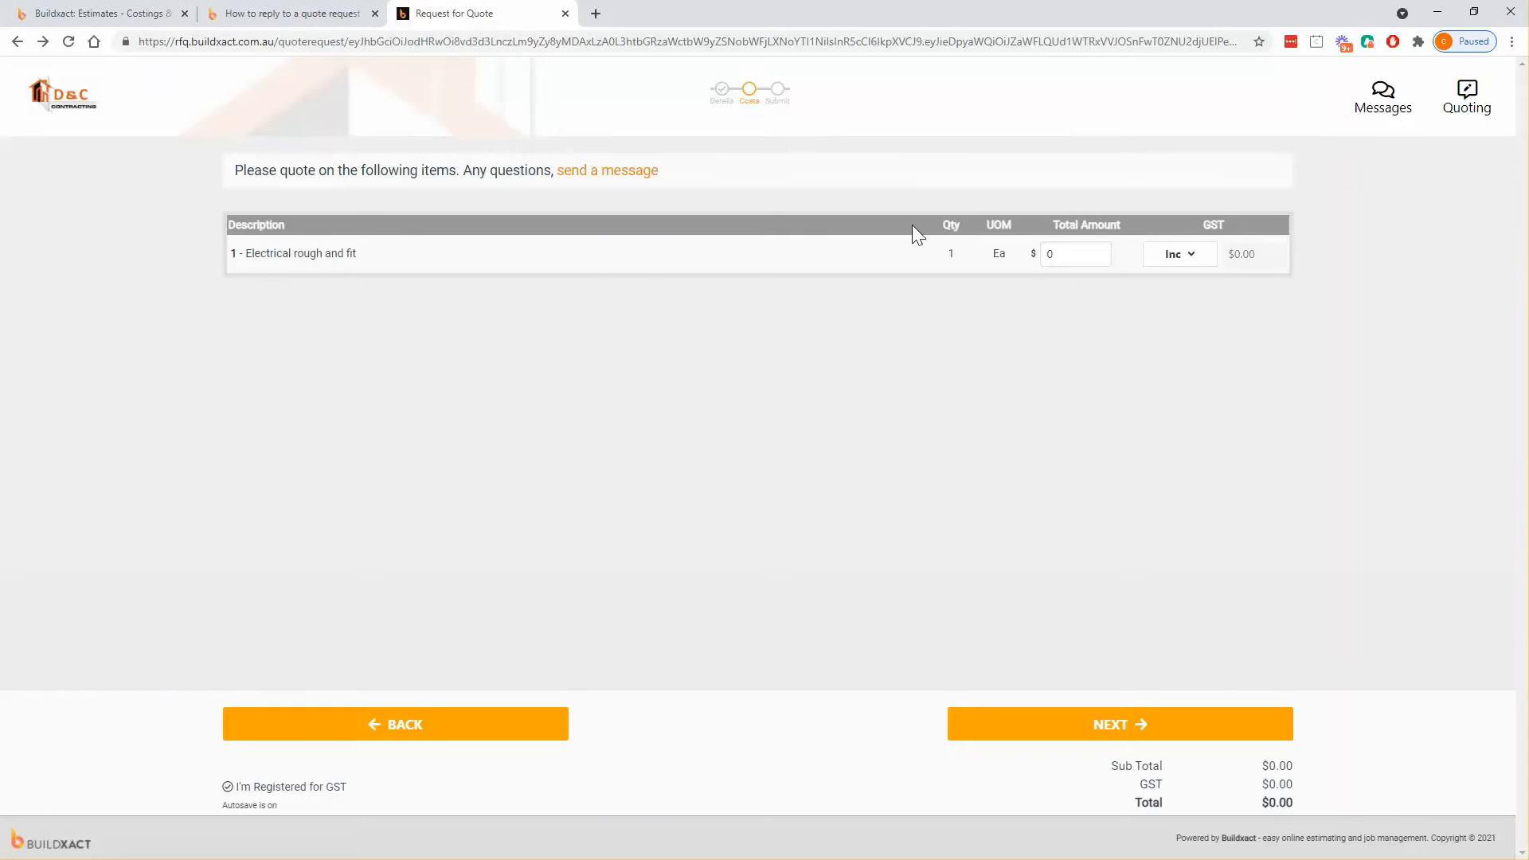
{"action": "left_click", "coordinate": [1058, 254]}
{"action": "type", "text": "13000"}
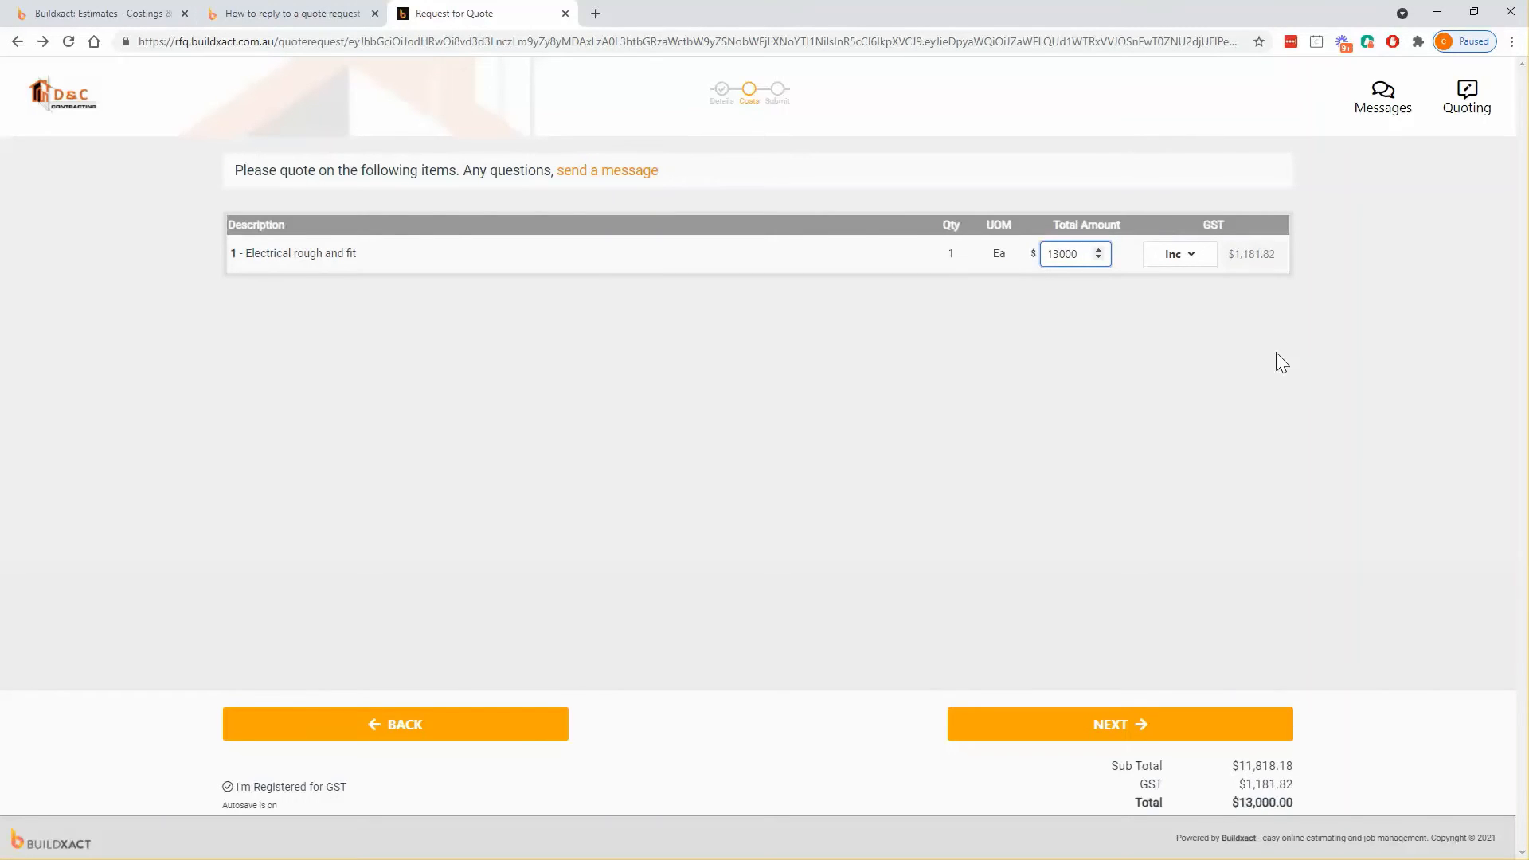
{"action": "left_click", "coordinate": [1282, 363]}
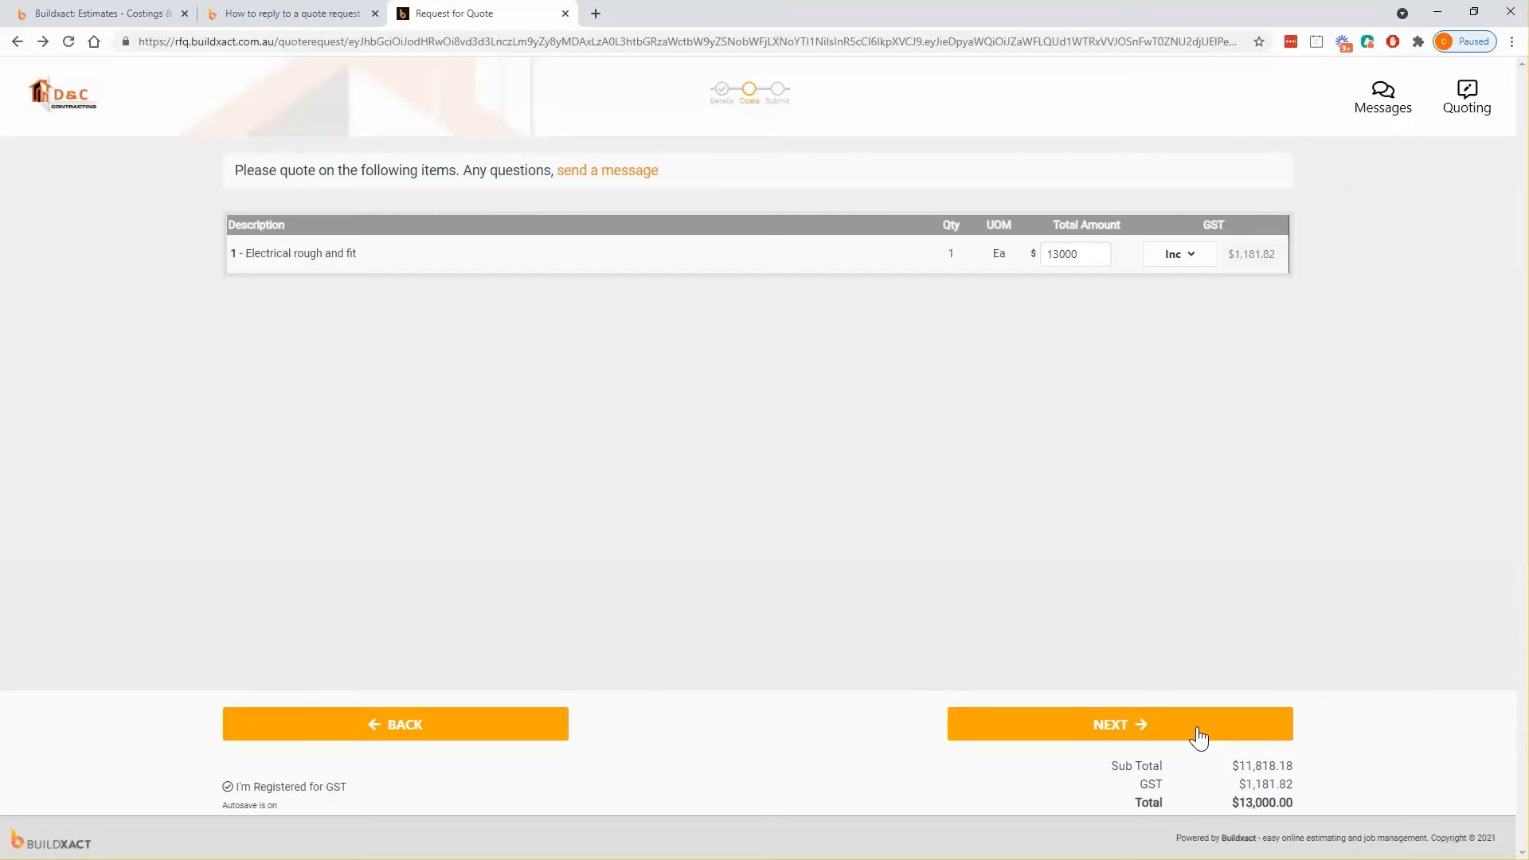
{"action": "left_click", "coordinate": [1173, 263]}
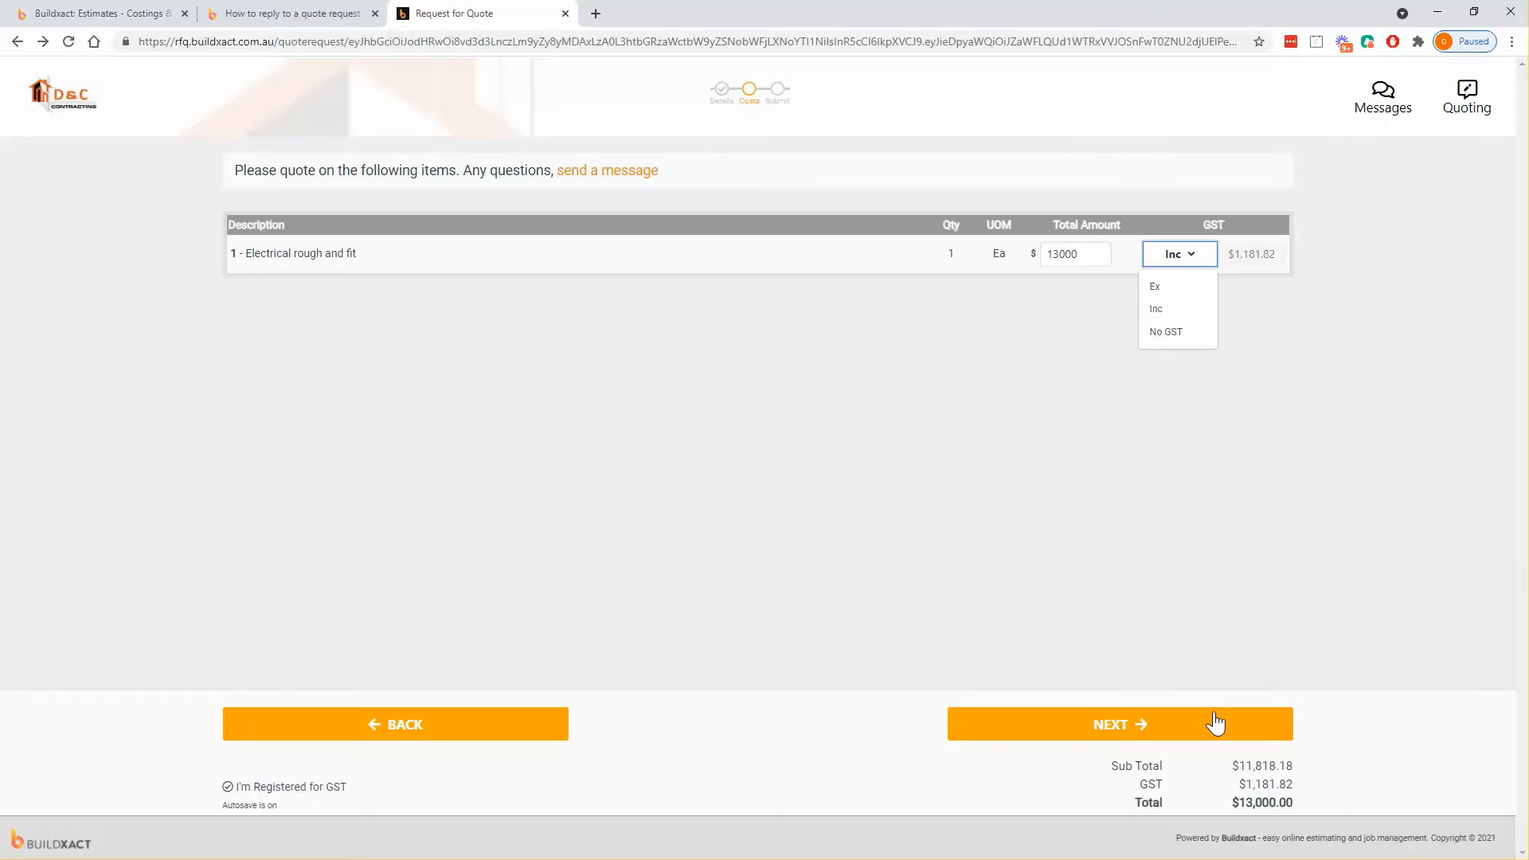
{"action": "left_click", "coordinate": [1154, 728]}
{"action": "left_click", "coordinate": [1152, 738]}
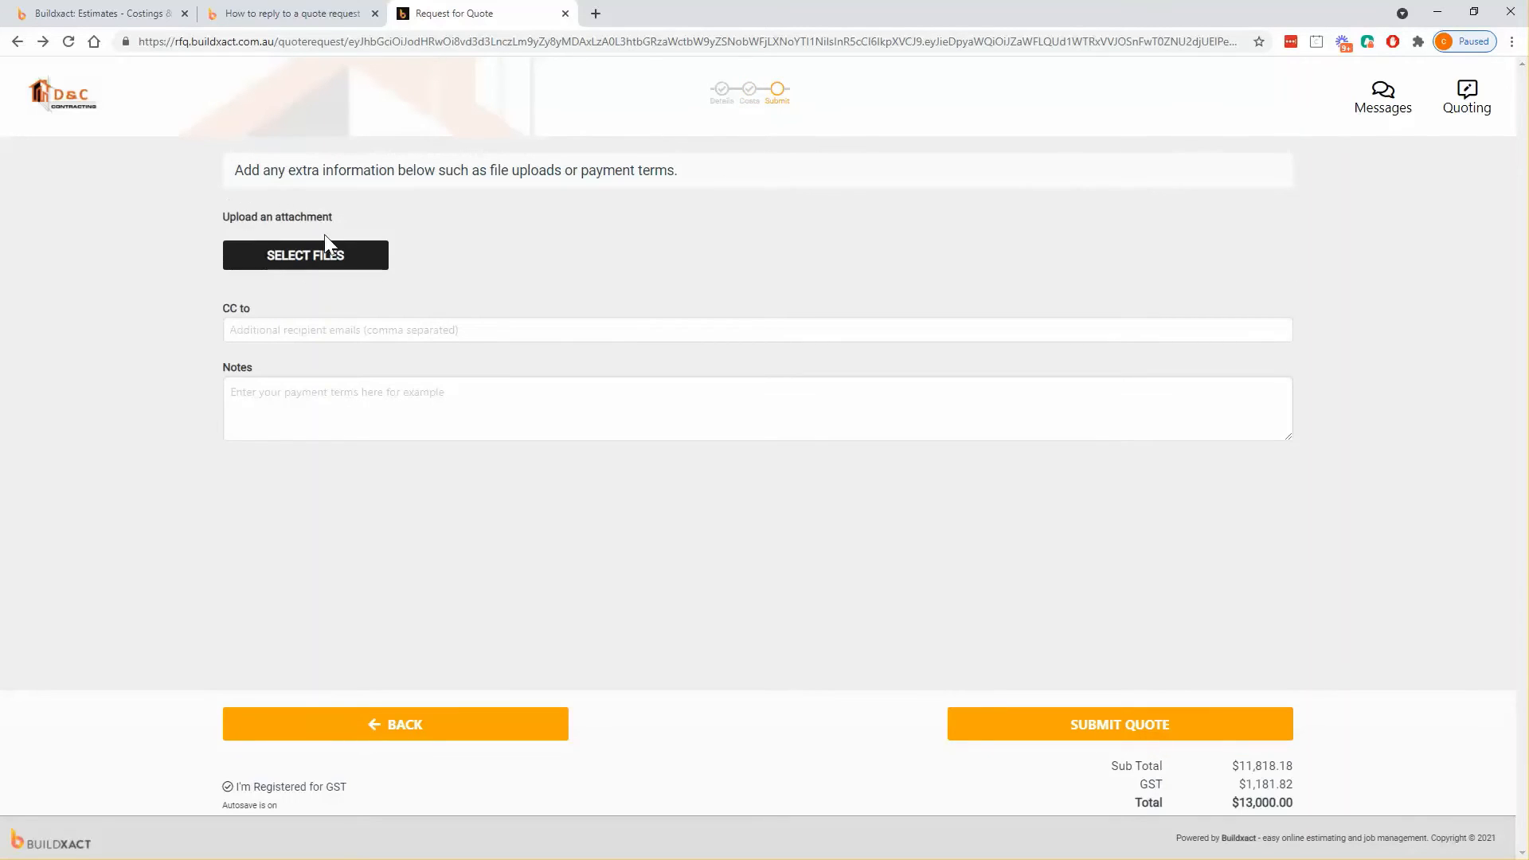
- Attach the Elec quote 789456 file from Buildxact/Trade quotes and submit the $13,000.00 quote
{"action": "left_click", "coordinate": [309, 267]}
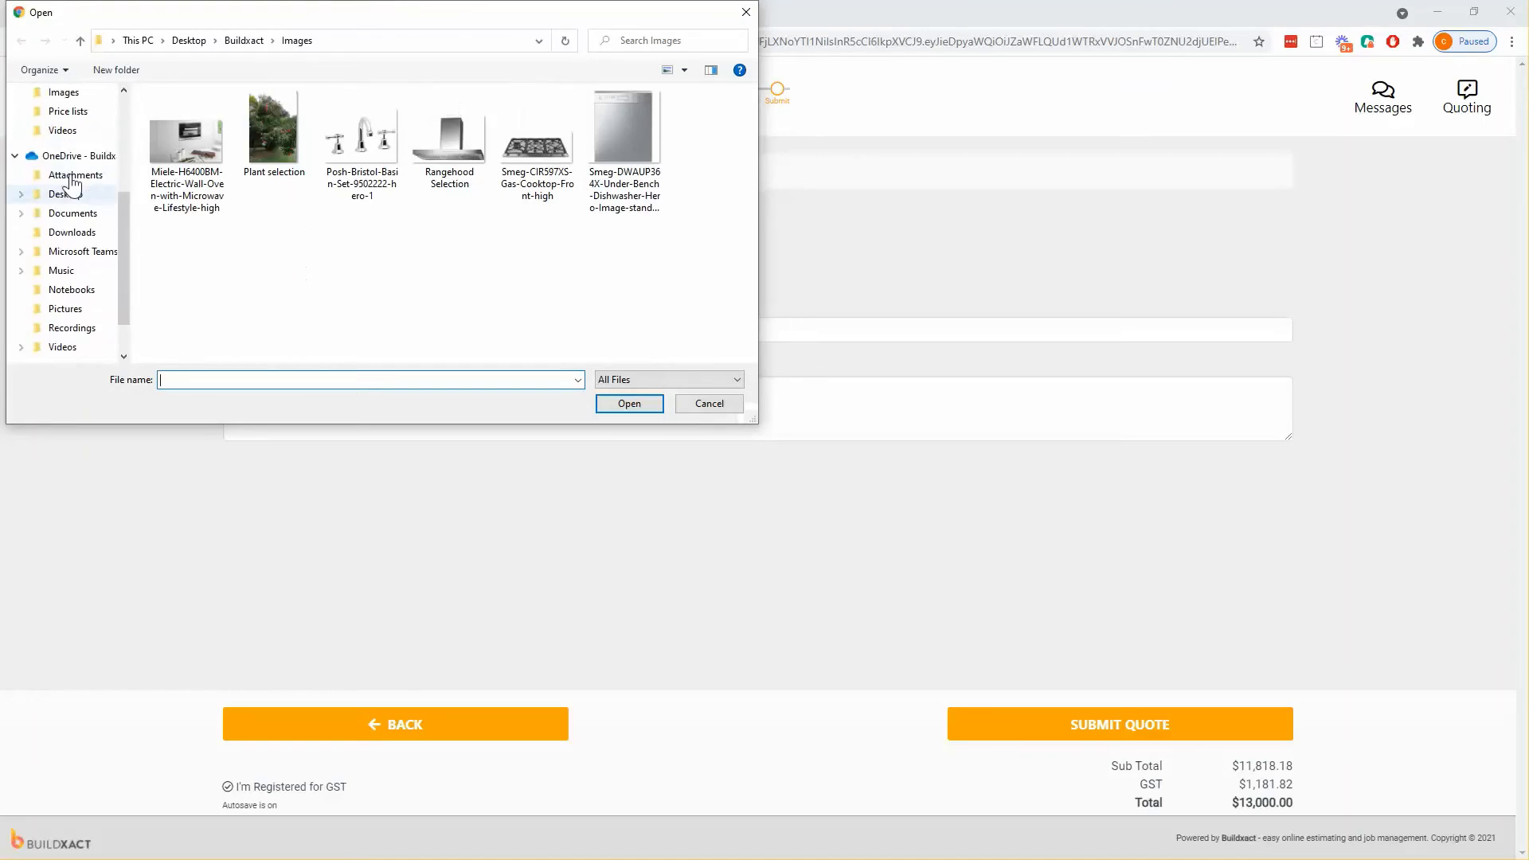
{"action": "scroll", "coordinate": [56, 223], "scroll_direction": "down", "scroll_amount": 8}
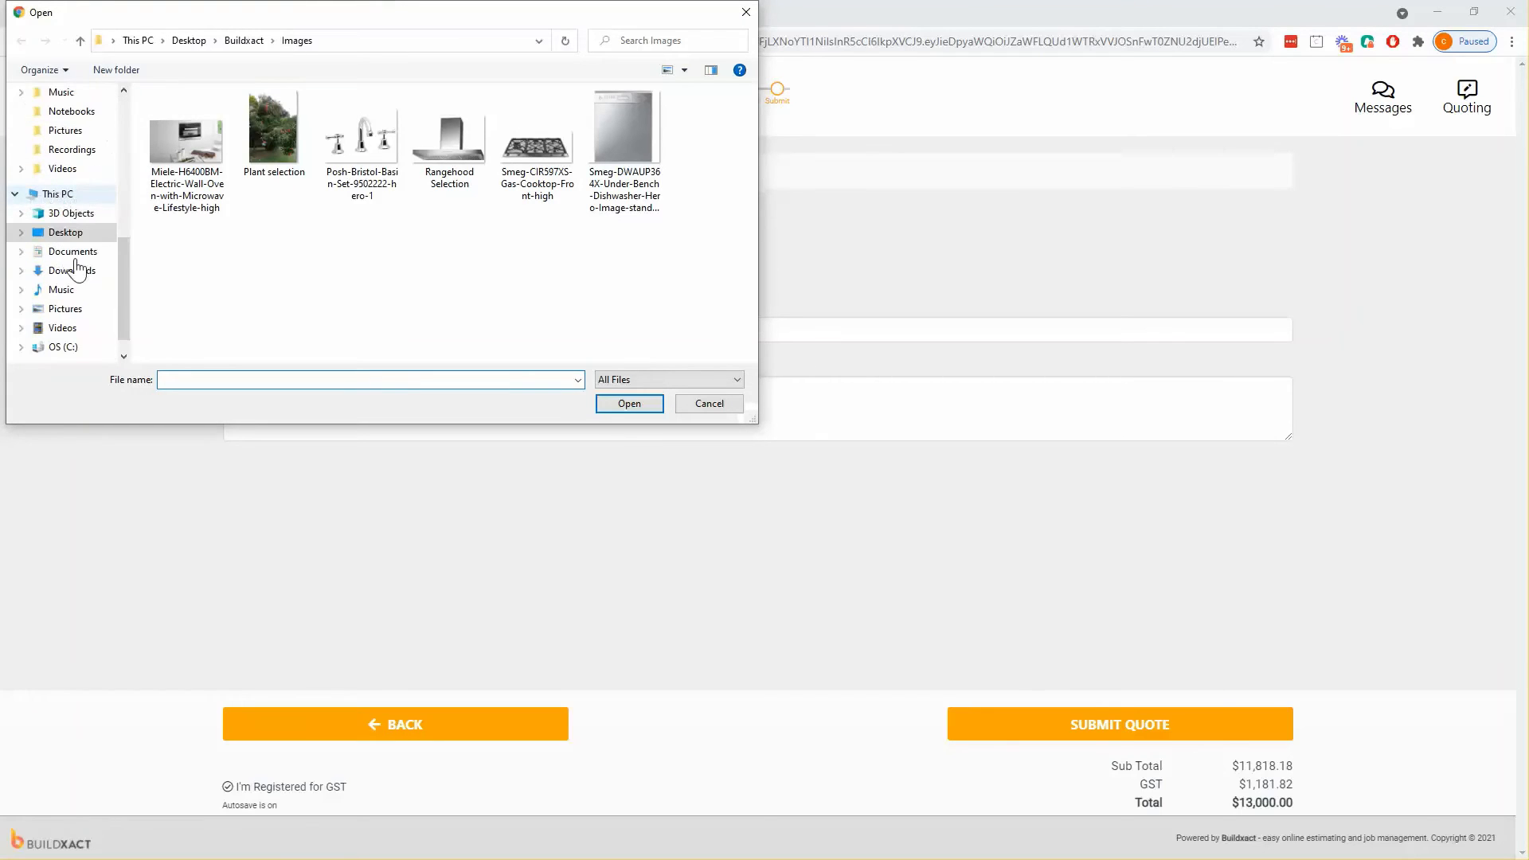
{"action": "scroll", "coordinate": [58, 239], "scroll_direction": "up", "scroll_amount": 5}
{"action": "scroll", "coordinate": [57, 239], "scroll_direction": "up", "scroll_amount": 3}
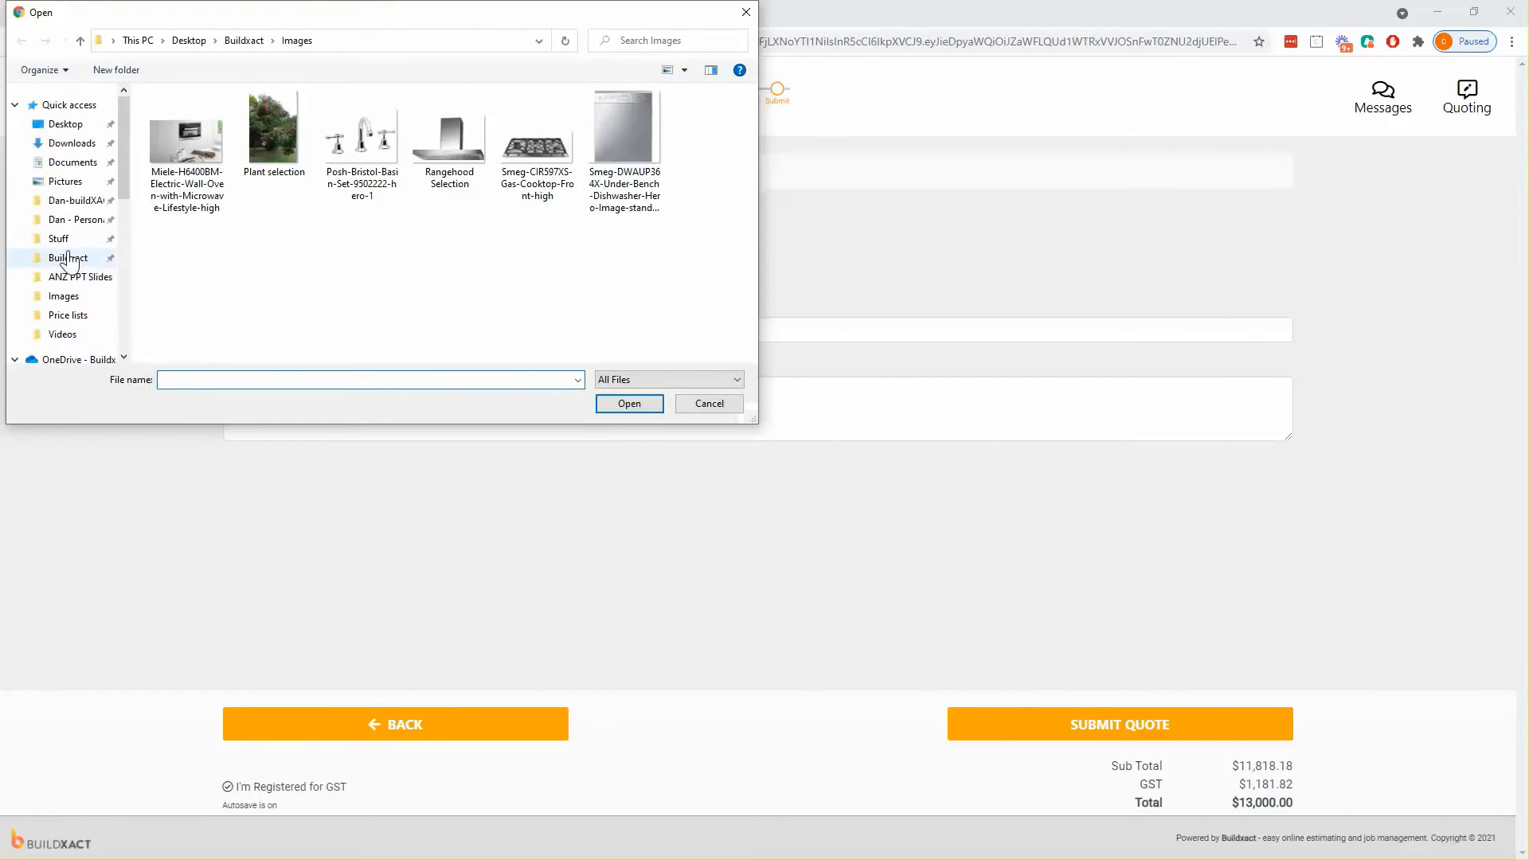
{"action": "left_click", "coordinate": [69, 261]}
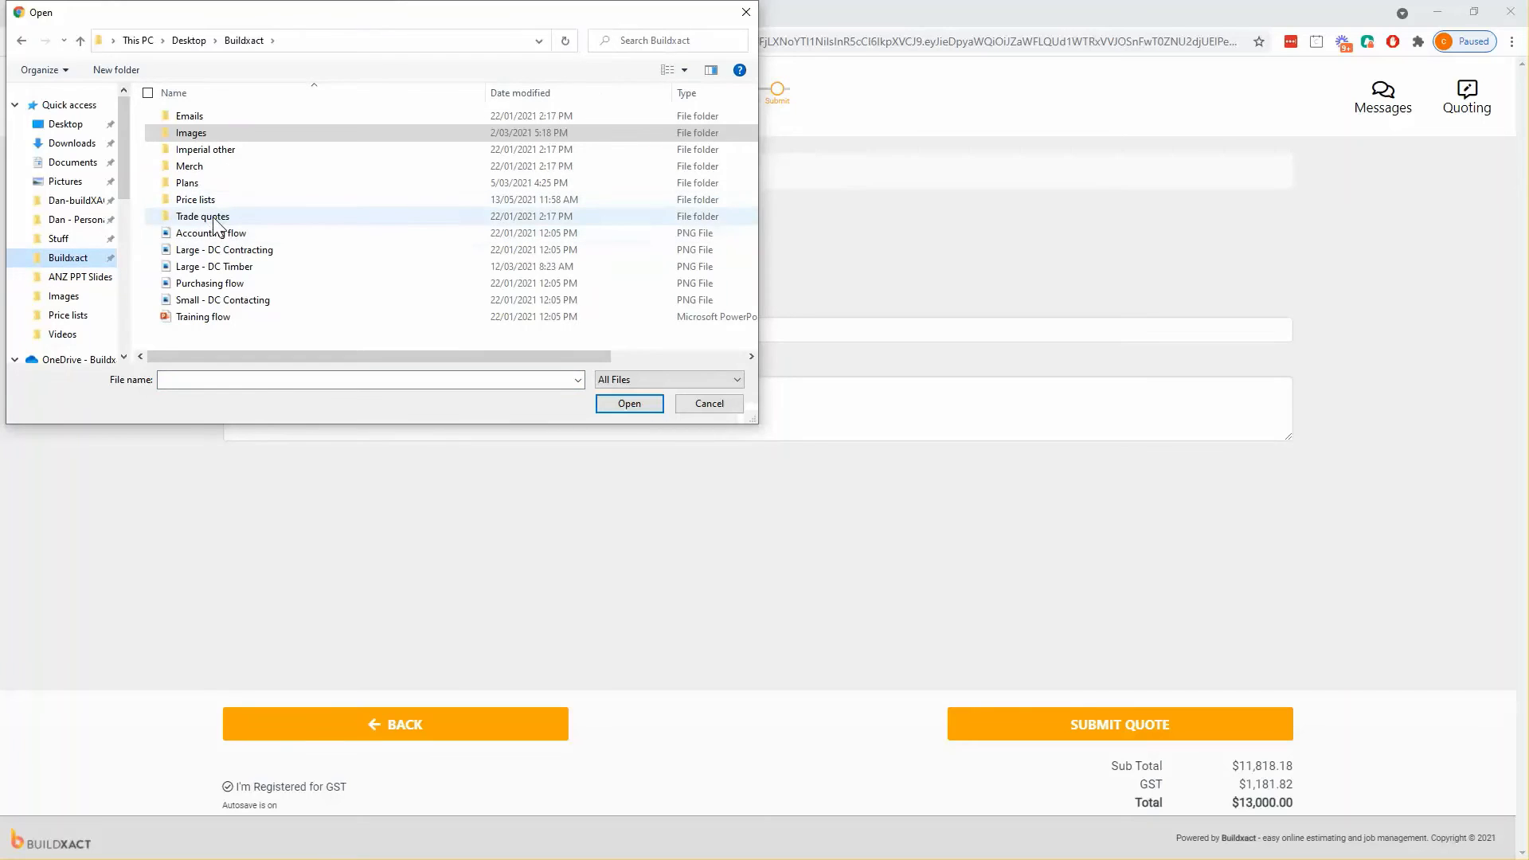
{"action": "double_click", "coordinate": [208, 216]}
{"action": "double_click", "coordinate": [212, 150]}
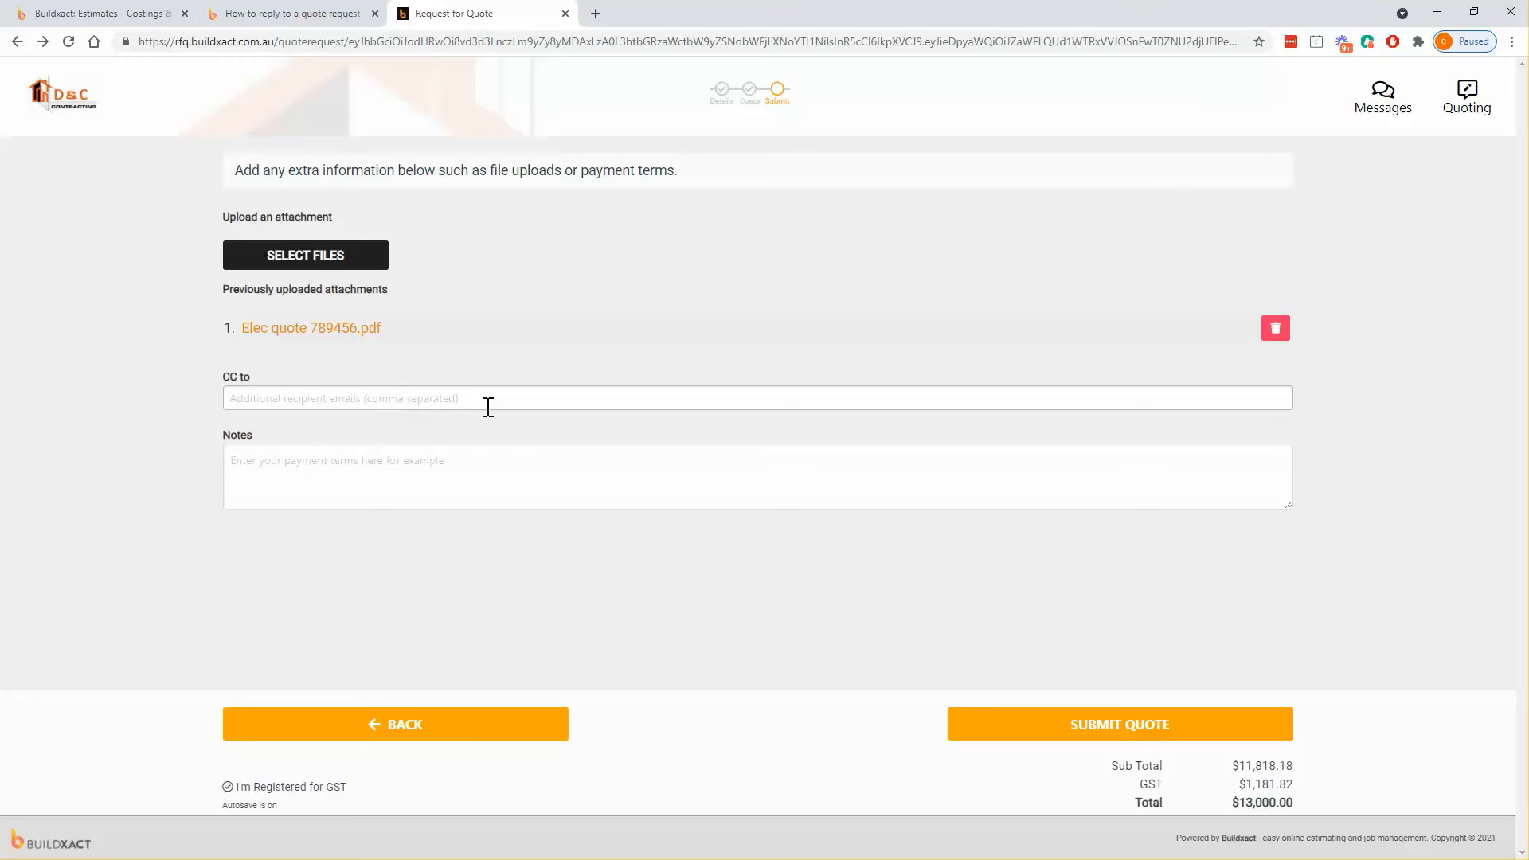
{"action": "left_click", "coordinate": [396, 476]}
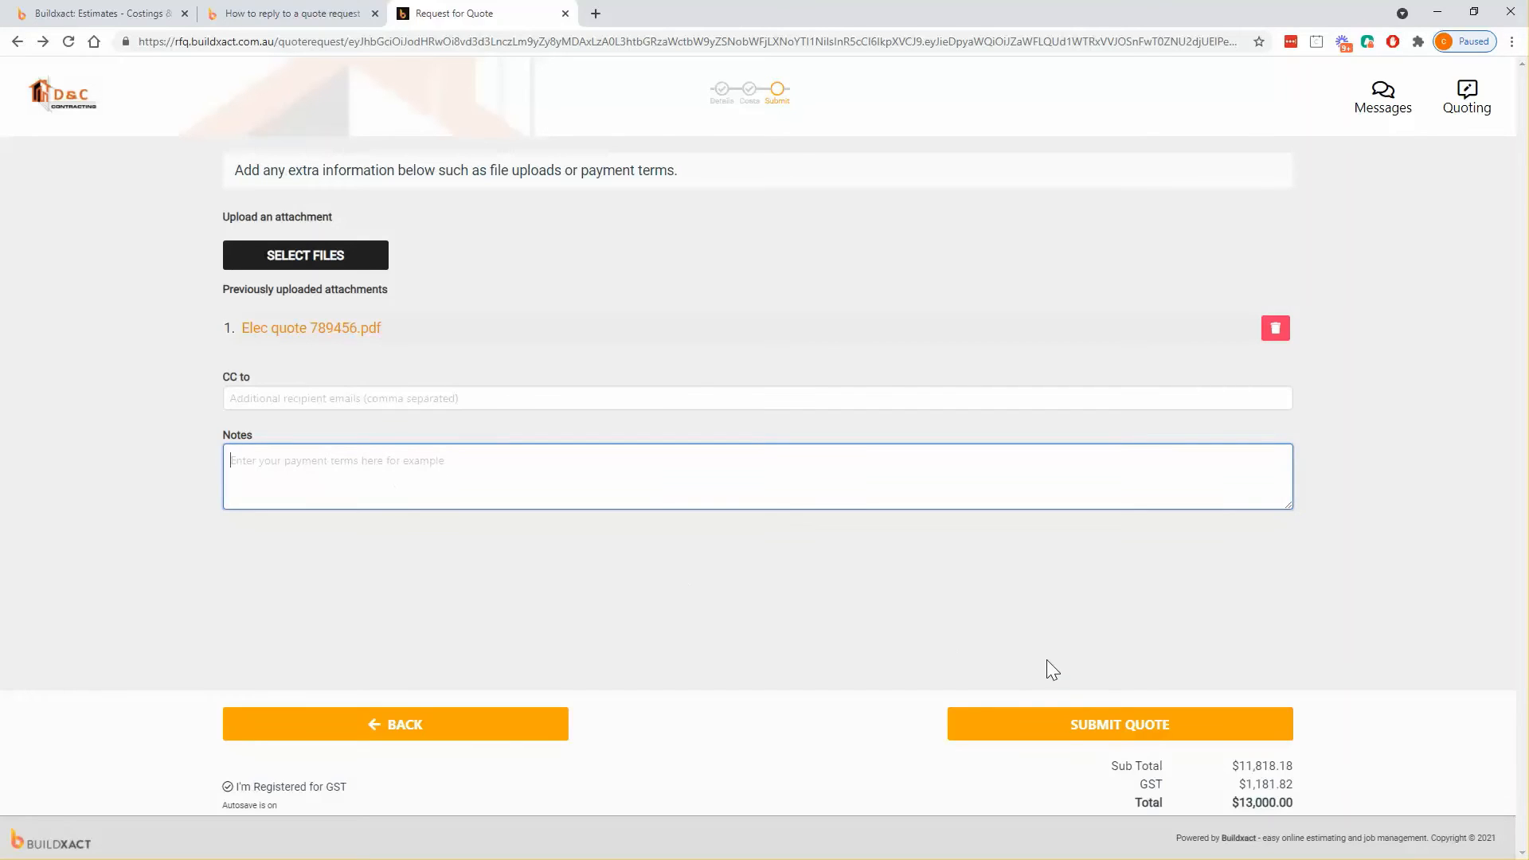
{"action": "left_click", "coordinate": [1141, 737]}
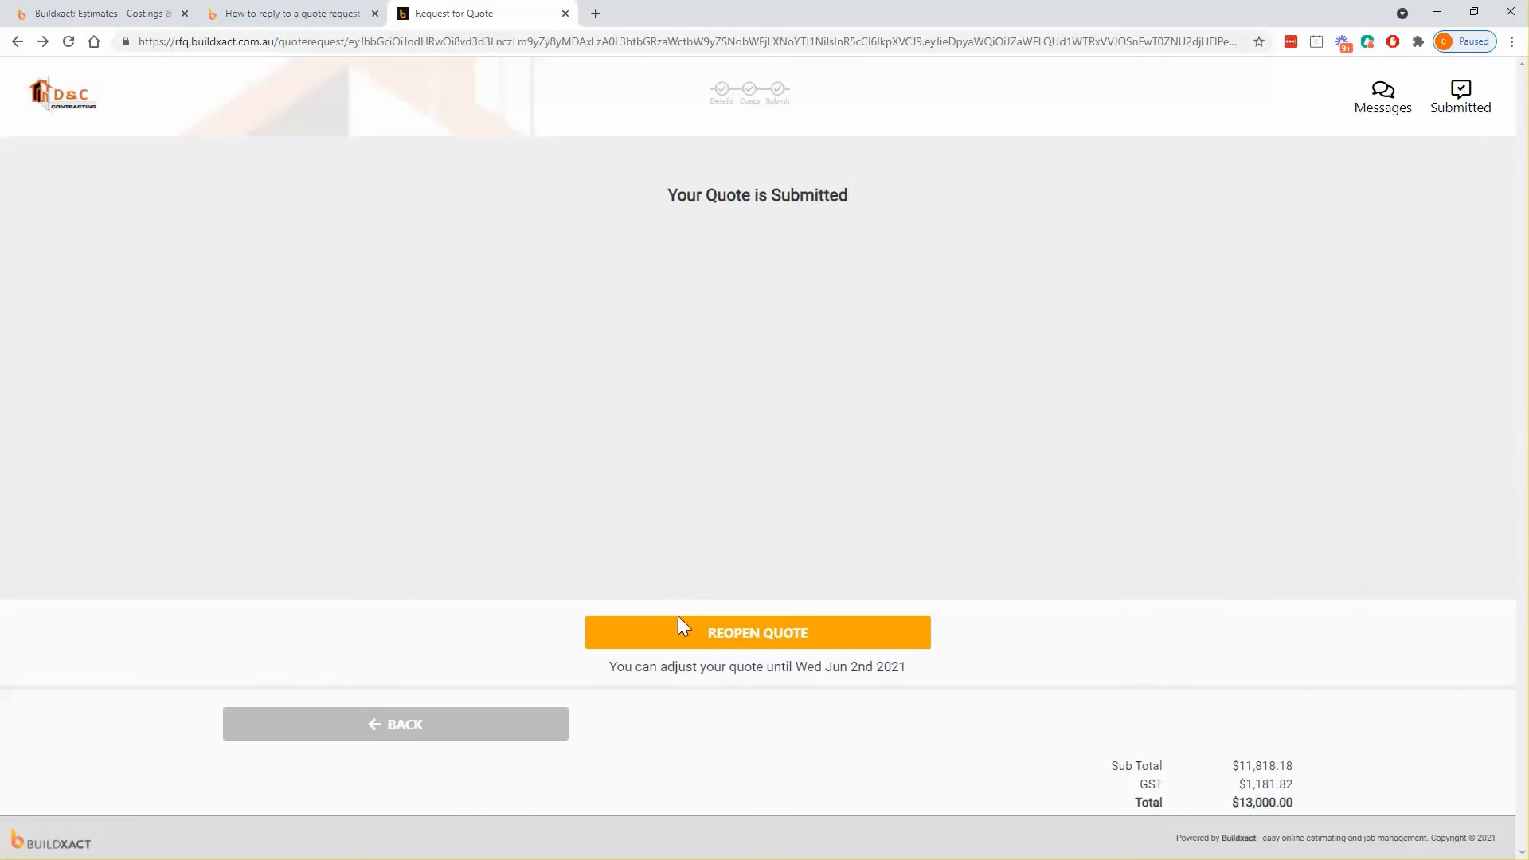
- Reopen the $13,000.00 quote, resubmit it unchanged, and return to the Buildxact estimate
{"action": "left_click", "coordinate": [773, 640]}
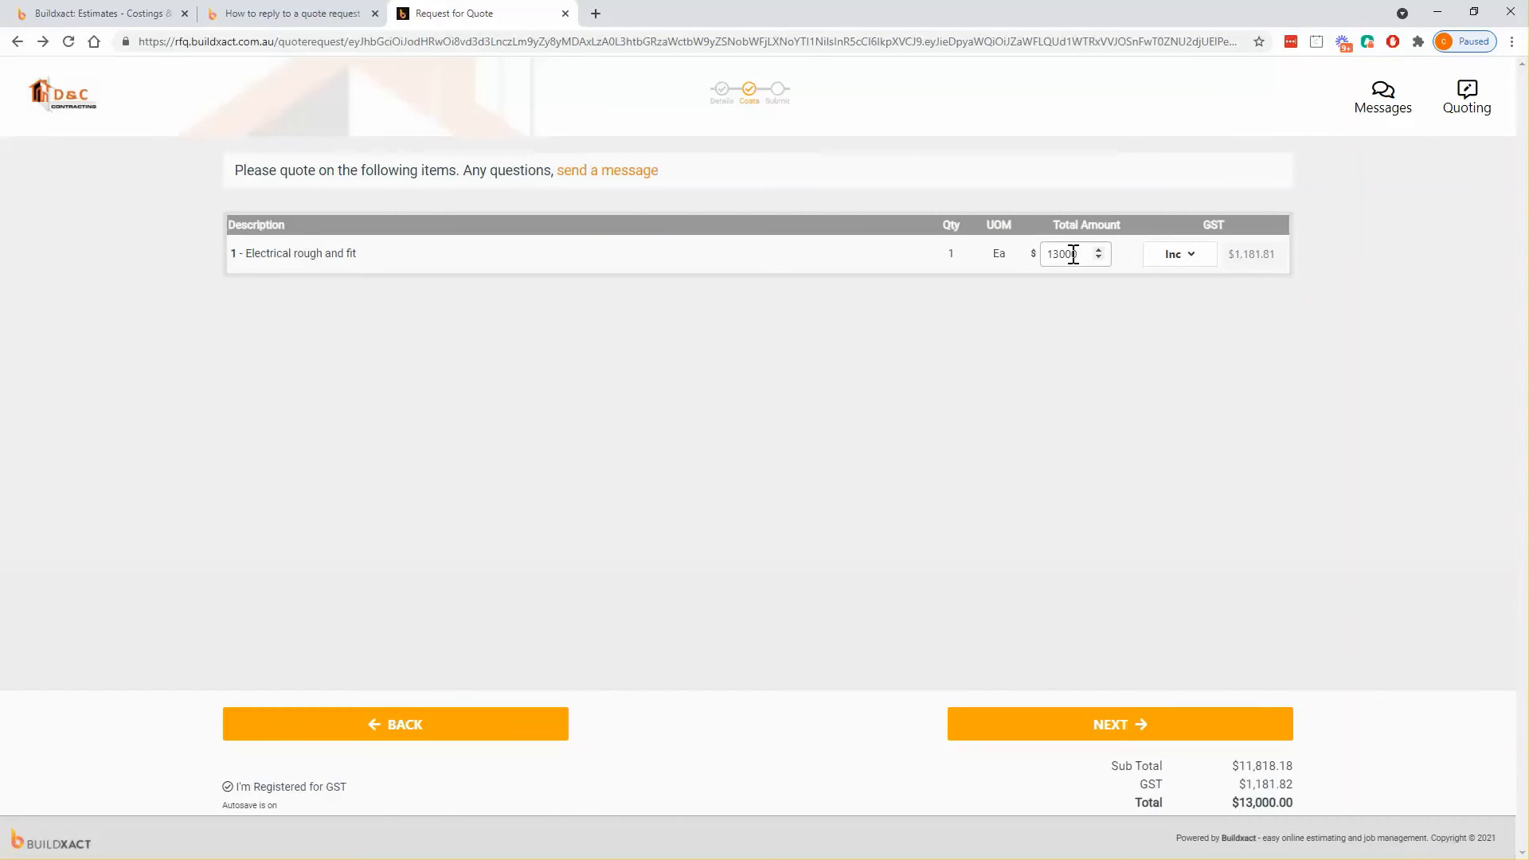
{"action": "double_click", "coordinate": [1073, 255]}
{"action": "left_click", "coordinate": [1102, 724]}
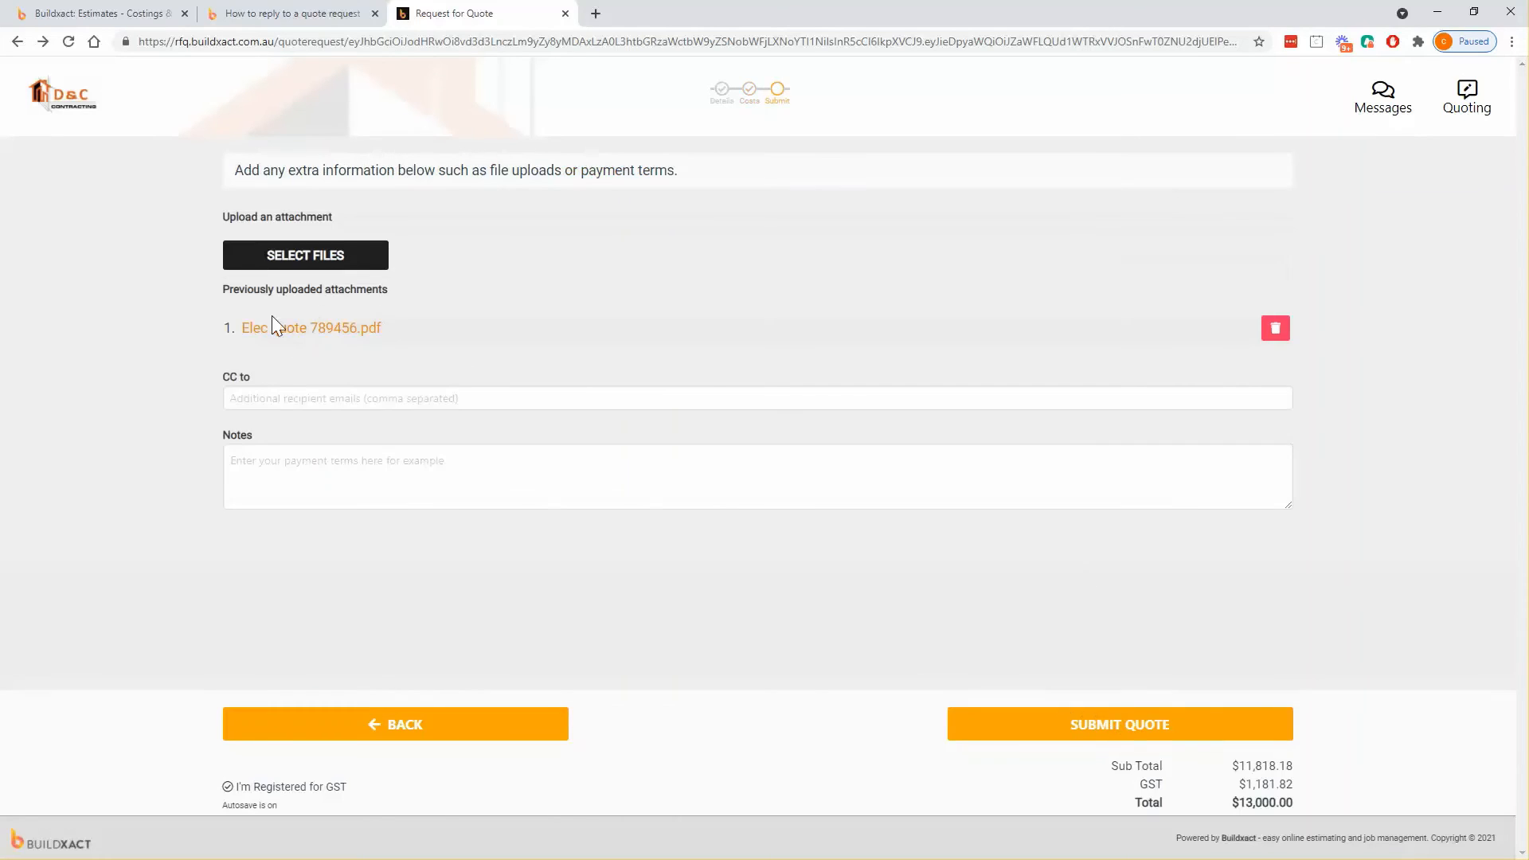
{"action": "left_click", "coordinate": [1150, 725]}
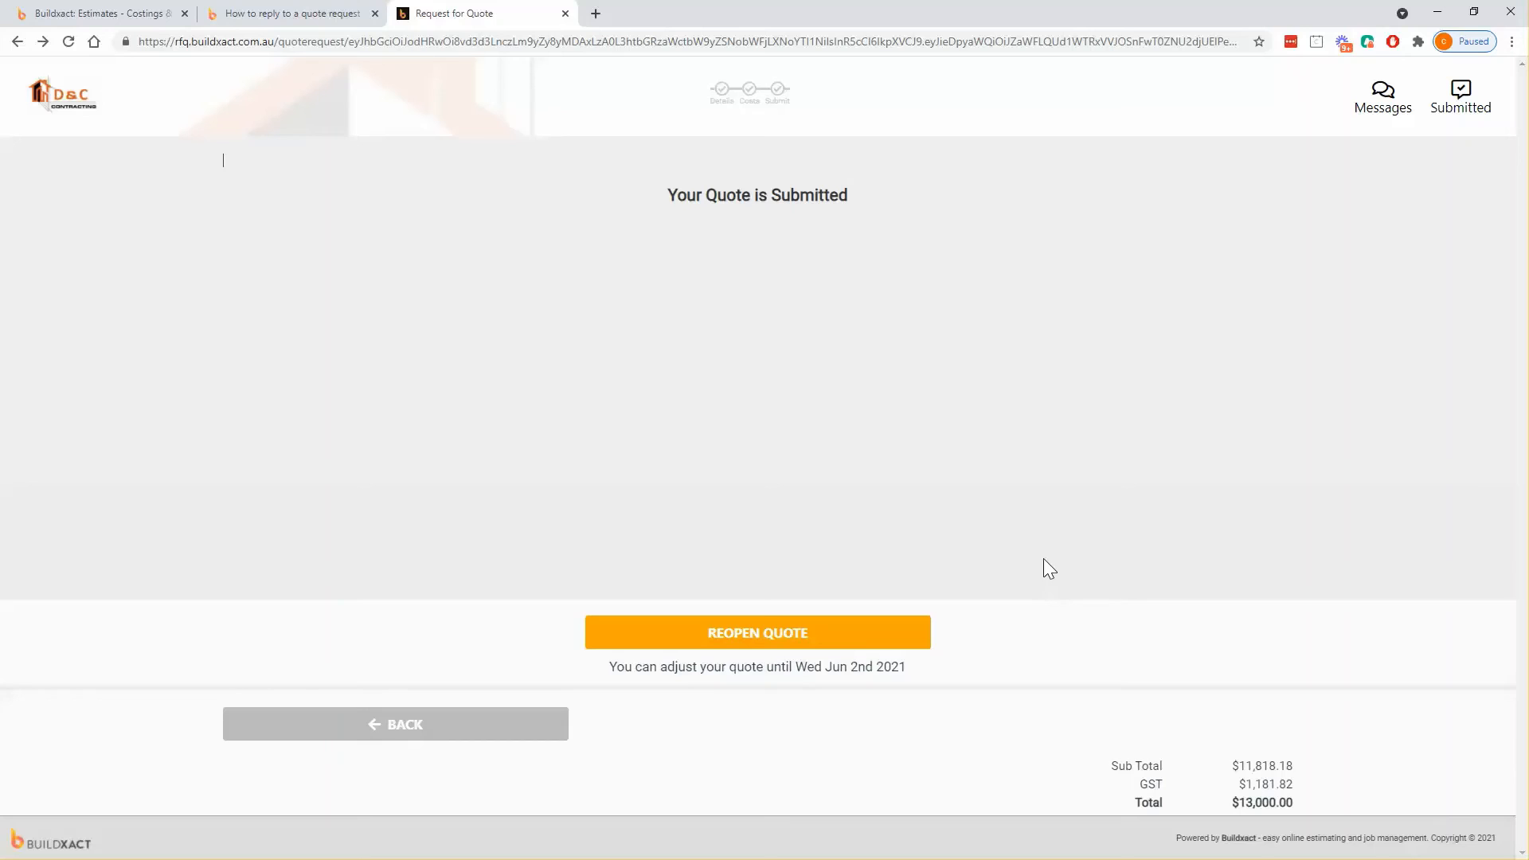
{"action": "left_click", "coordinate": [139, 12]}
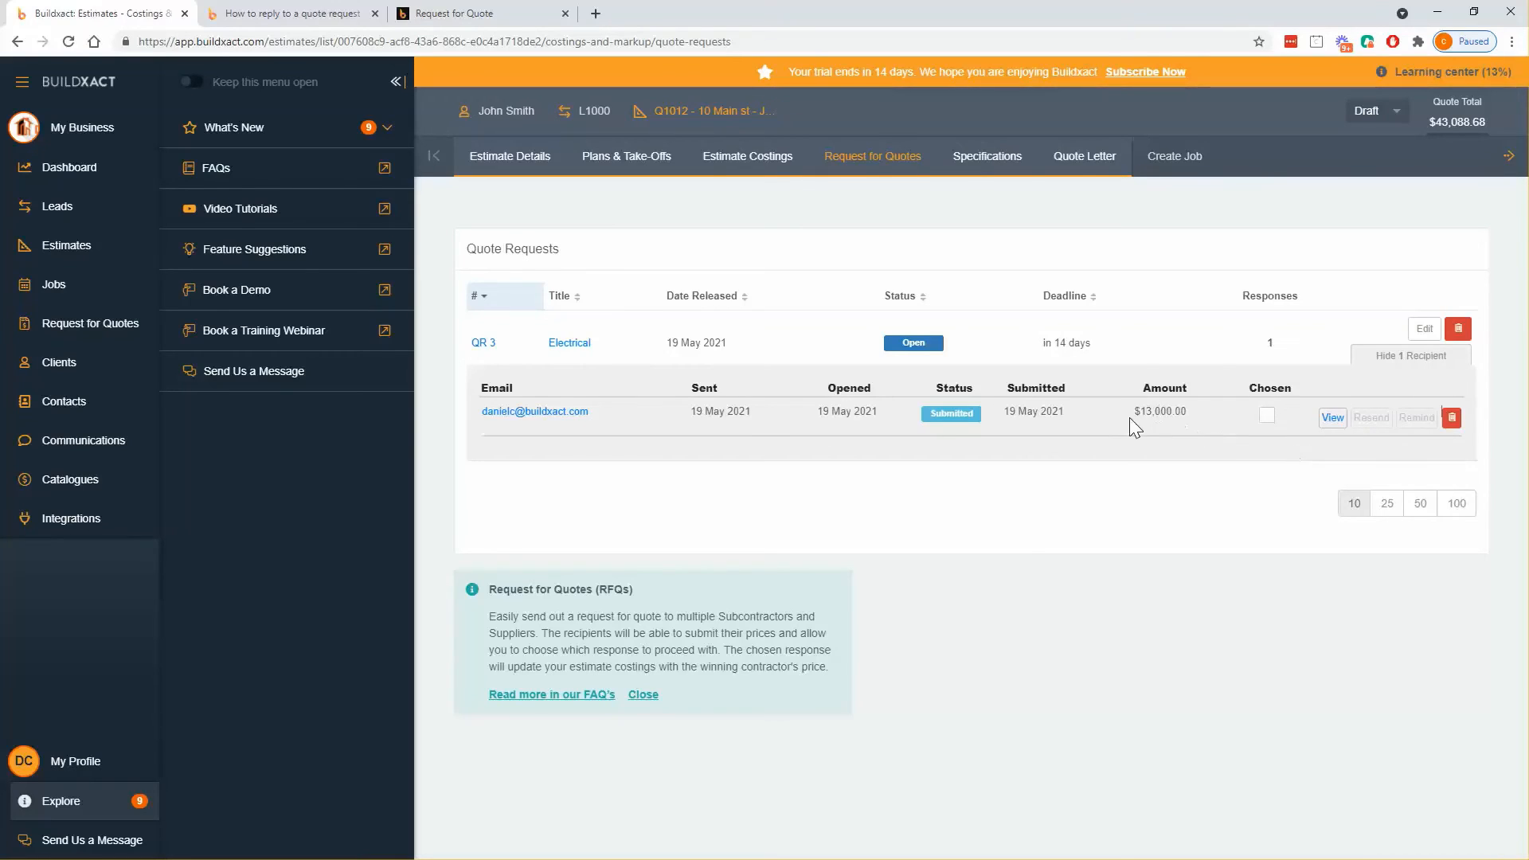
- Edit the response's costing Total from $13,000.00 to $14,000.00 and save and close it
{"action": "left_click_drag", "start_coordinate": [1129, 418], "coordinate": [1191, 416]}
{"action": "left_click", "coordinate": [1328, 420]}
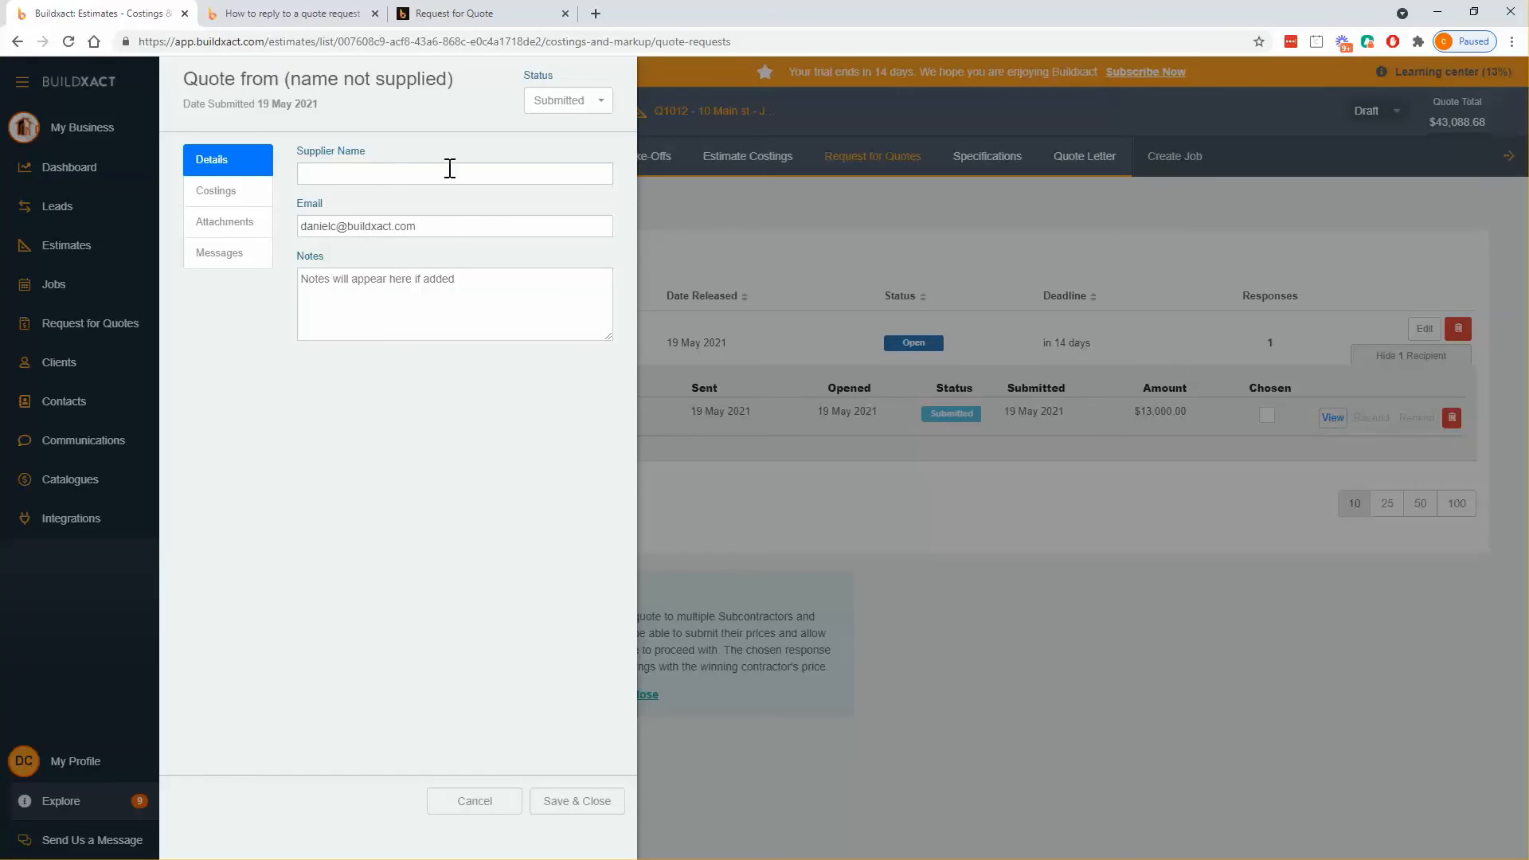
{"action": "left_click", "coordinate": [247, 198]}
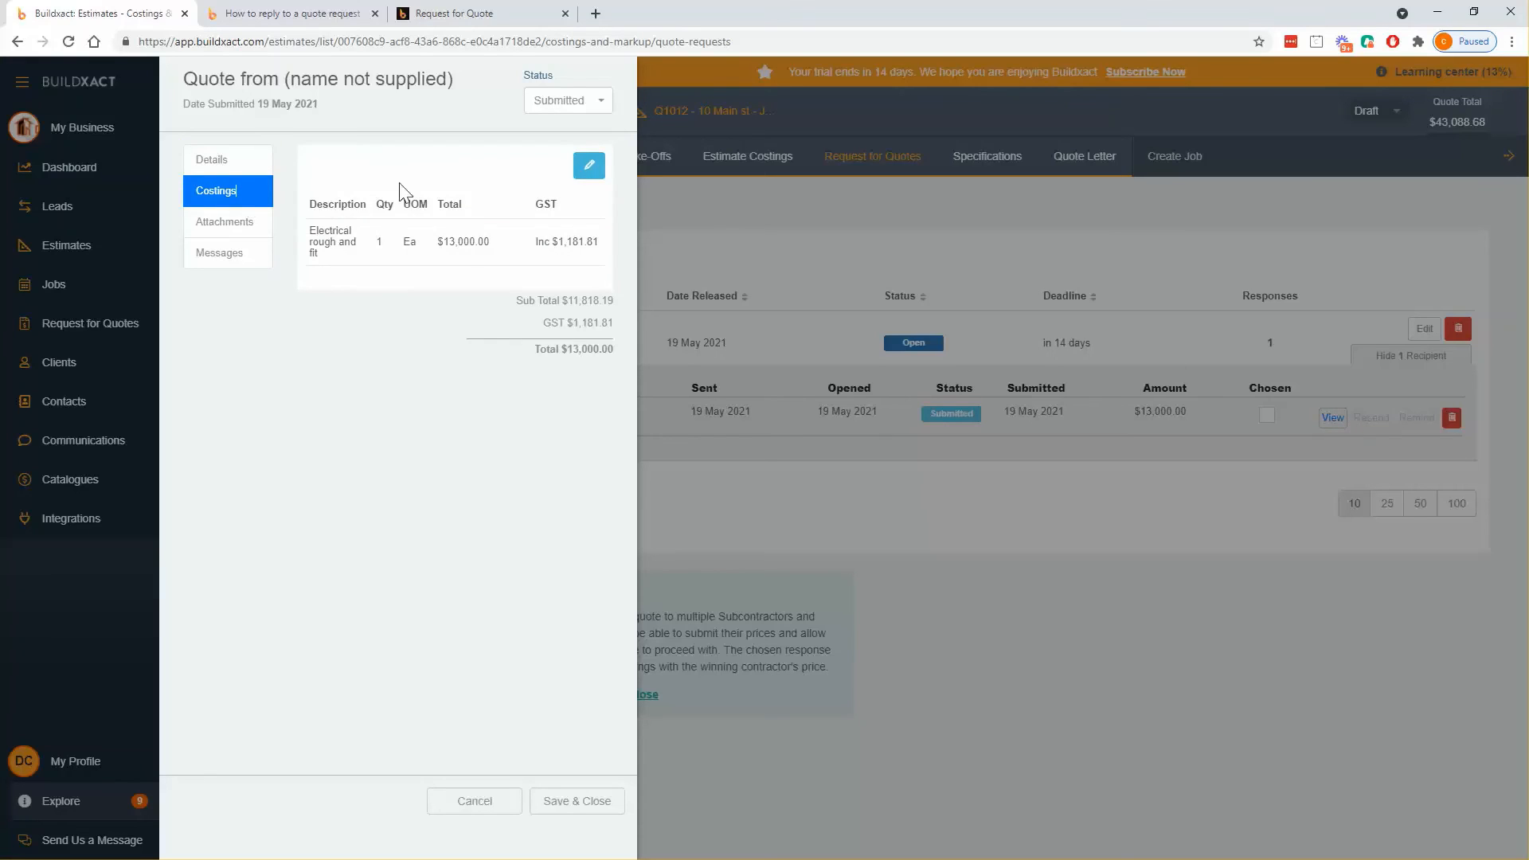
{"action": "left_click", "coordinate": [589, 166]}
{"action": "left_click", "coordinate": [478, 327]}
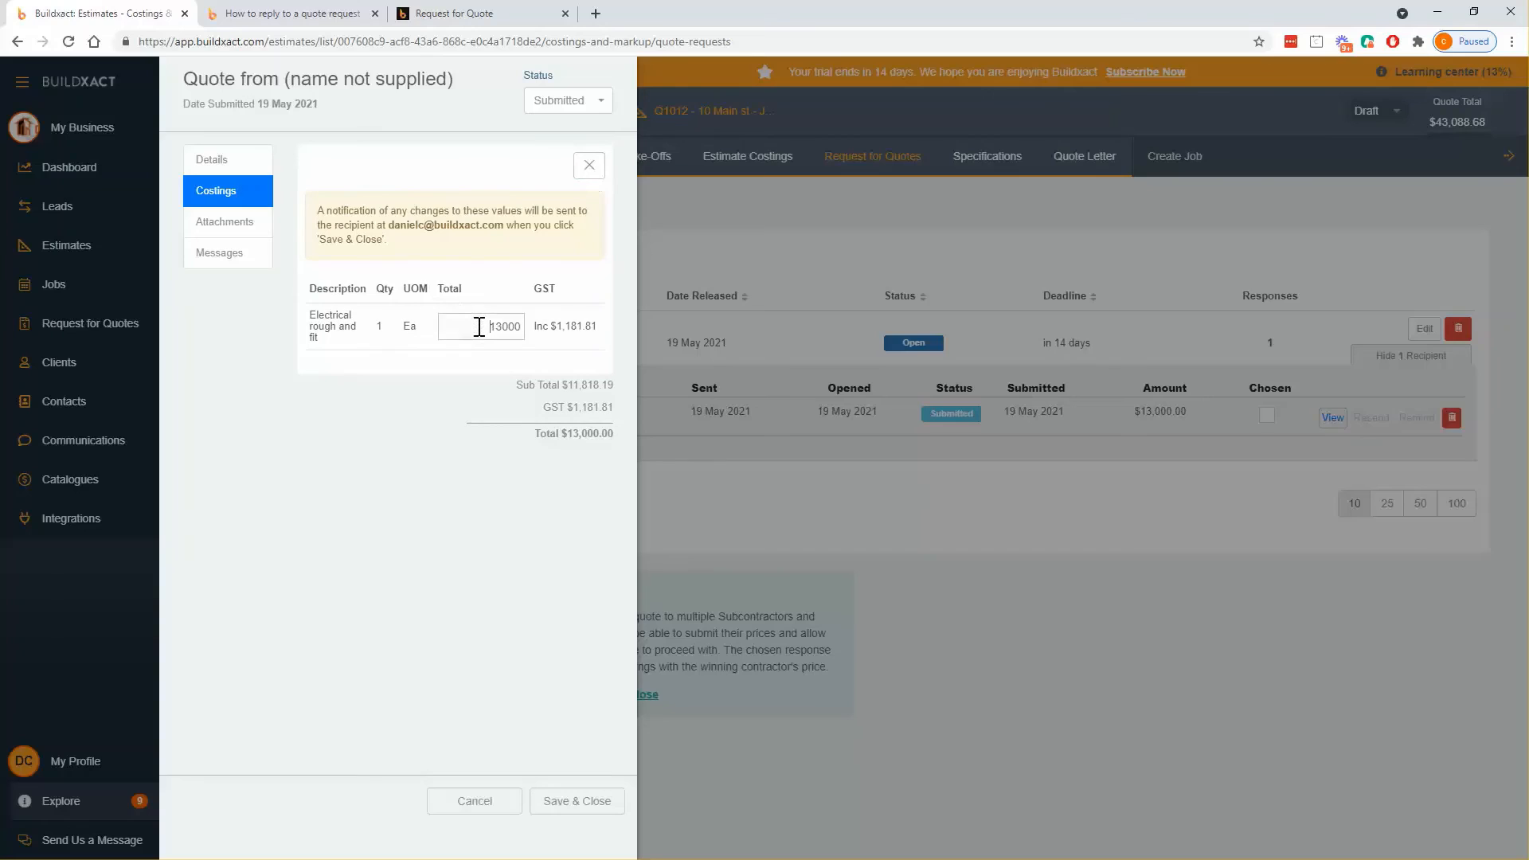
{"action": "key", "text": "Delete"}
{"action": "key", "text": "Delete"}
{"action": "type", "text": "14"}
{"action": "left_click_drag", "start_coordinate": [388, 225], "coordinate": [509, 227]}
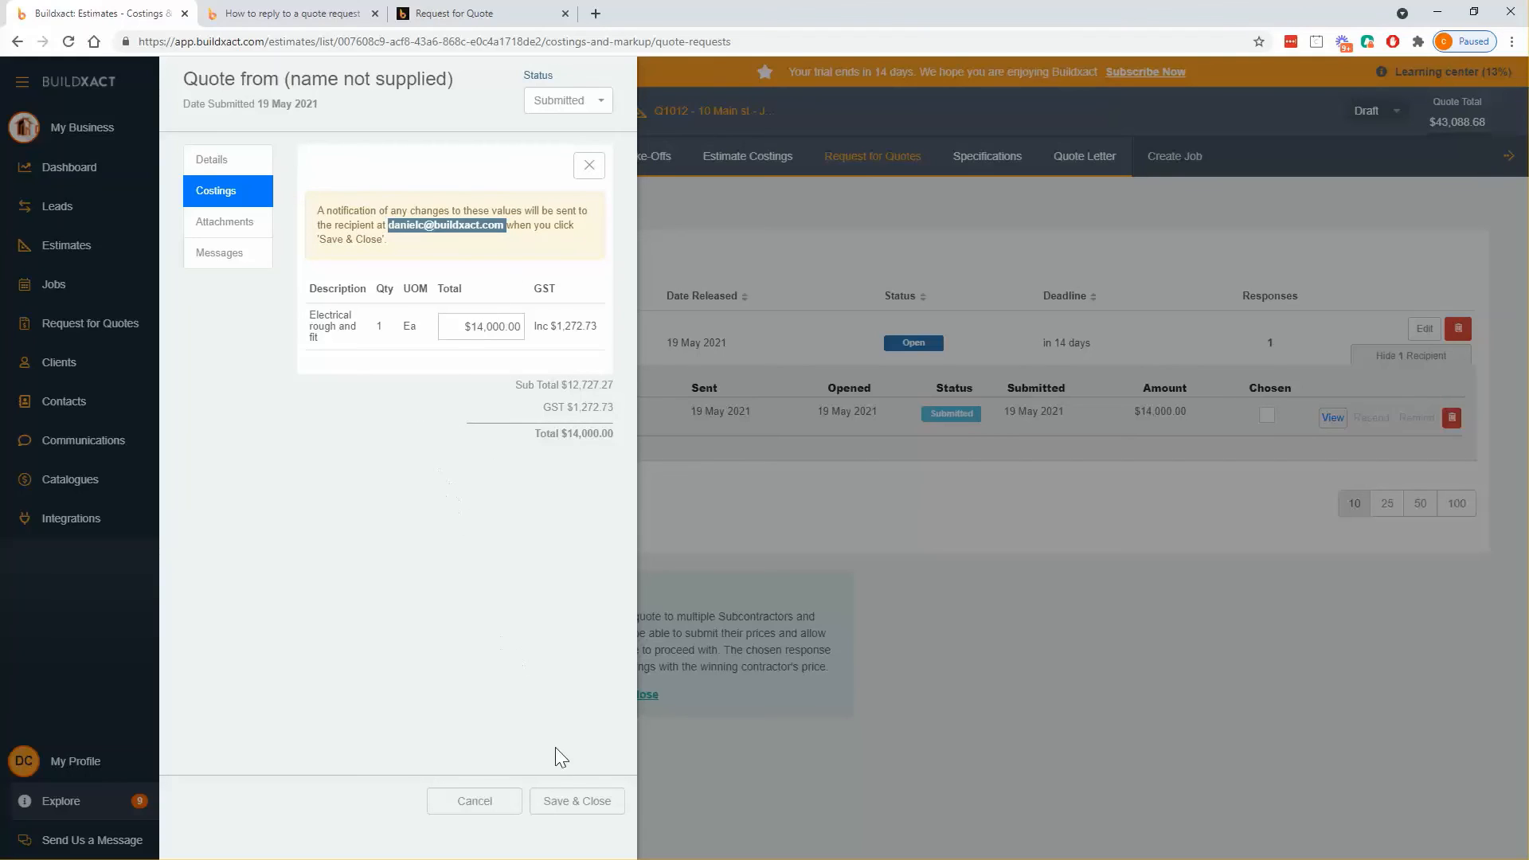
{"action": "left_click", "coordinate": [566, 724]}
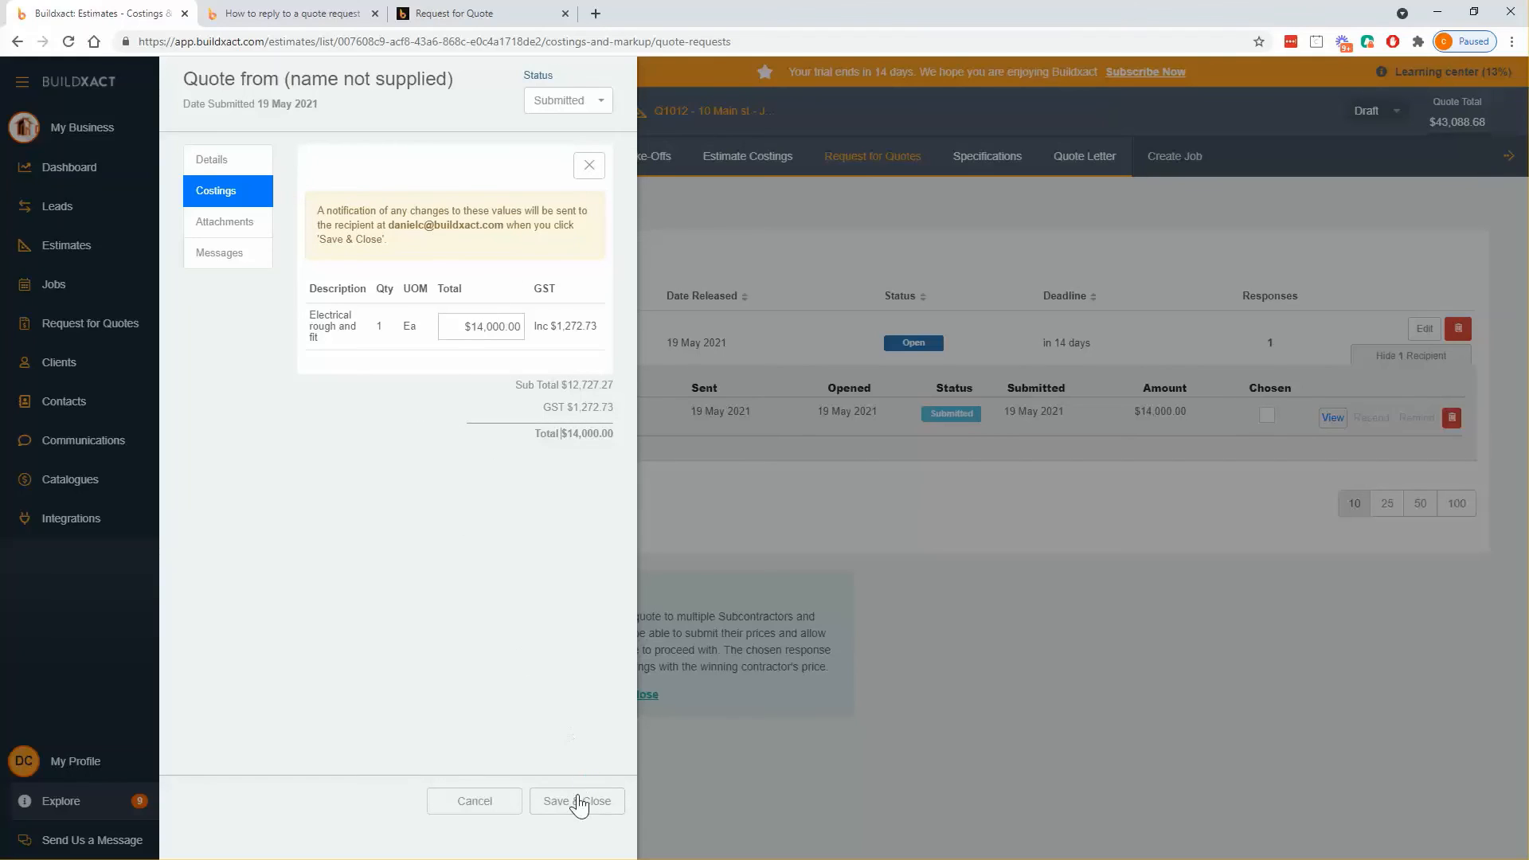
{"action": "left_click", "coordinate": [585, 800]}
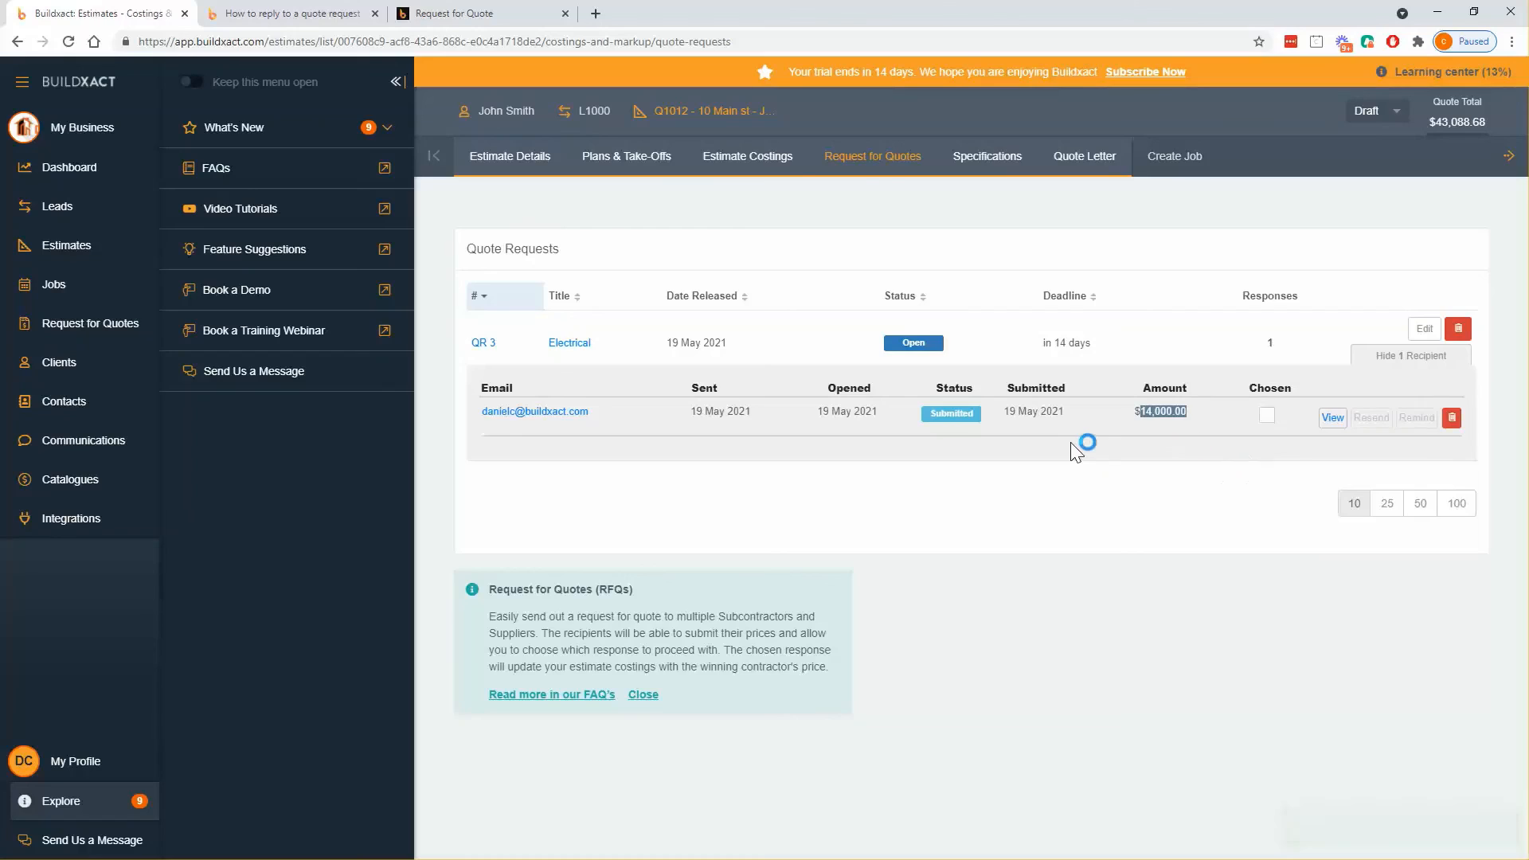
- Mark the $14,000.00 electrical response as Chosen and go to Estimate Costings
{"action": "left_click", "coordinate": [1265, 424]}
{"action": "left_click", "coordinate": [1267, 416]}
{"action": "left_click_drag", "start_coordinate": [1134, 412], "coordinate": [1195, 417]}
{"action": "left_click", "coordinate": [753, 157]}
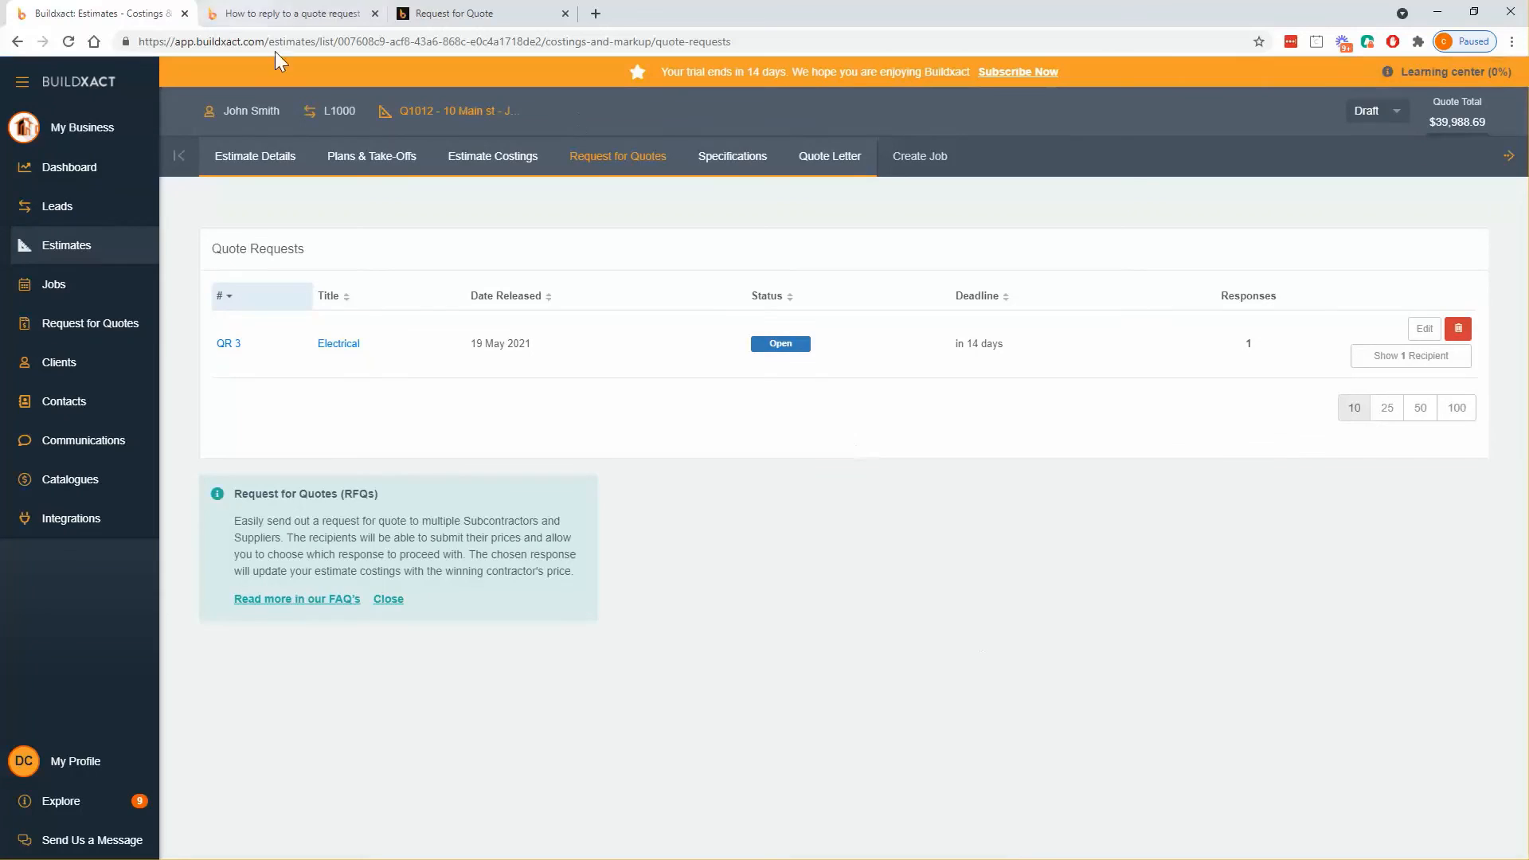
{"action": "left_click", "coordinate": [452, 158]}
- Expand the Electrician costing to check the $12,727.28 rough and fit line, then return to Request for Quotes
{"action": "scroll", "coordinate": [905, 470], "scroll_direction": "down", "scroll_amount": 13}
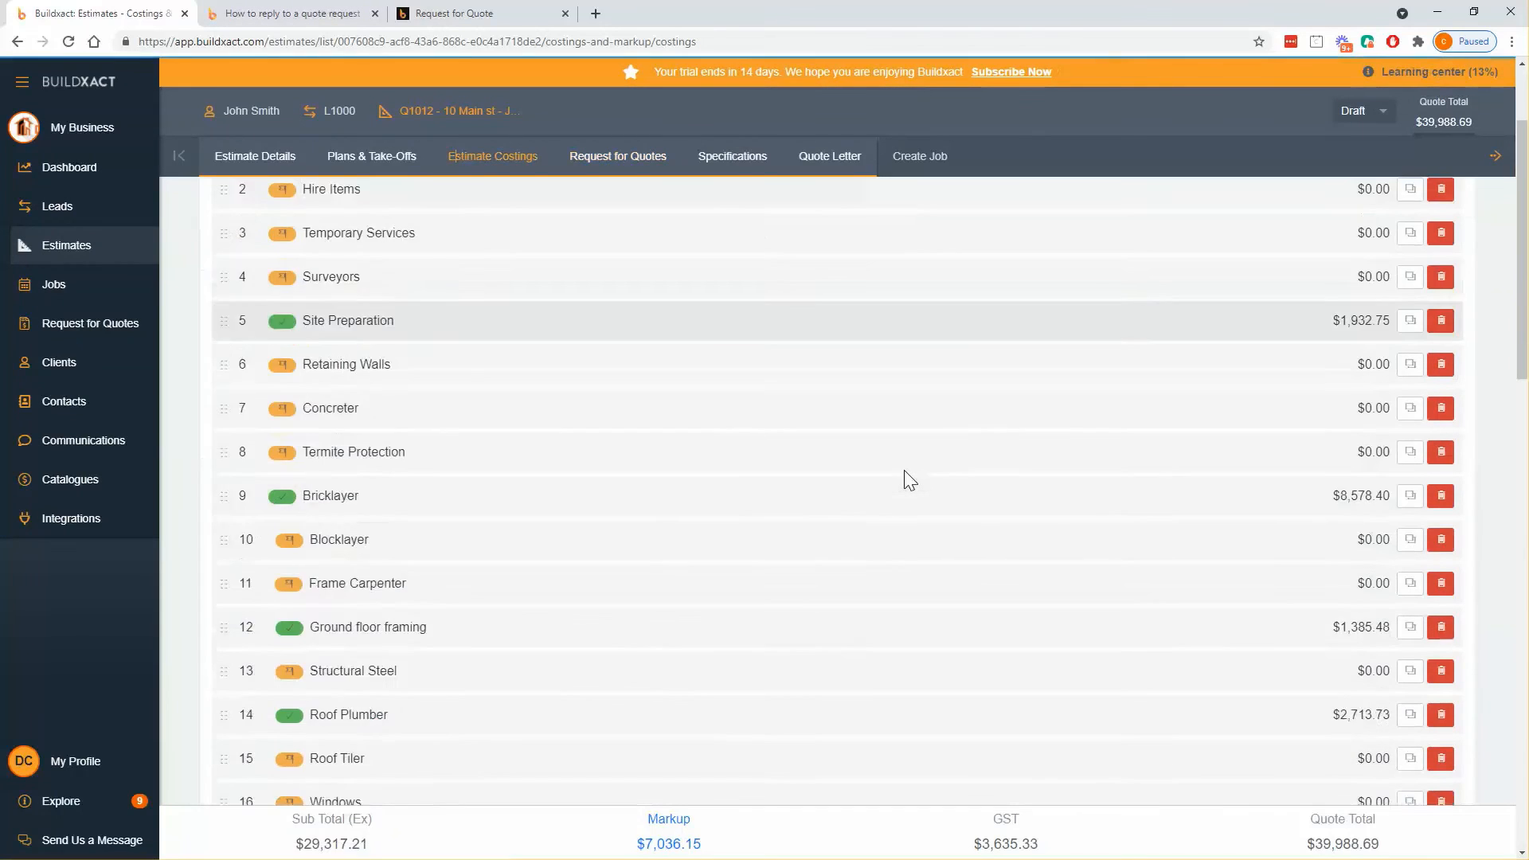
{"action": "scroll", "coordinate": [905, 470], "scroll_direction": "up", "scroll_amount": 4}
{"action": "scroll", "coordinate": [478, 510], "scroll_direction": "up", "scroll_amount": 2}
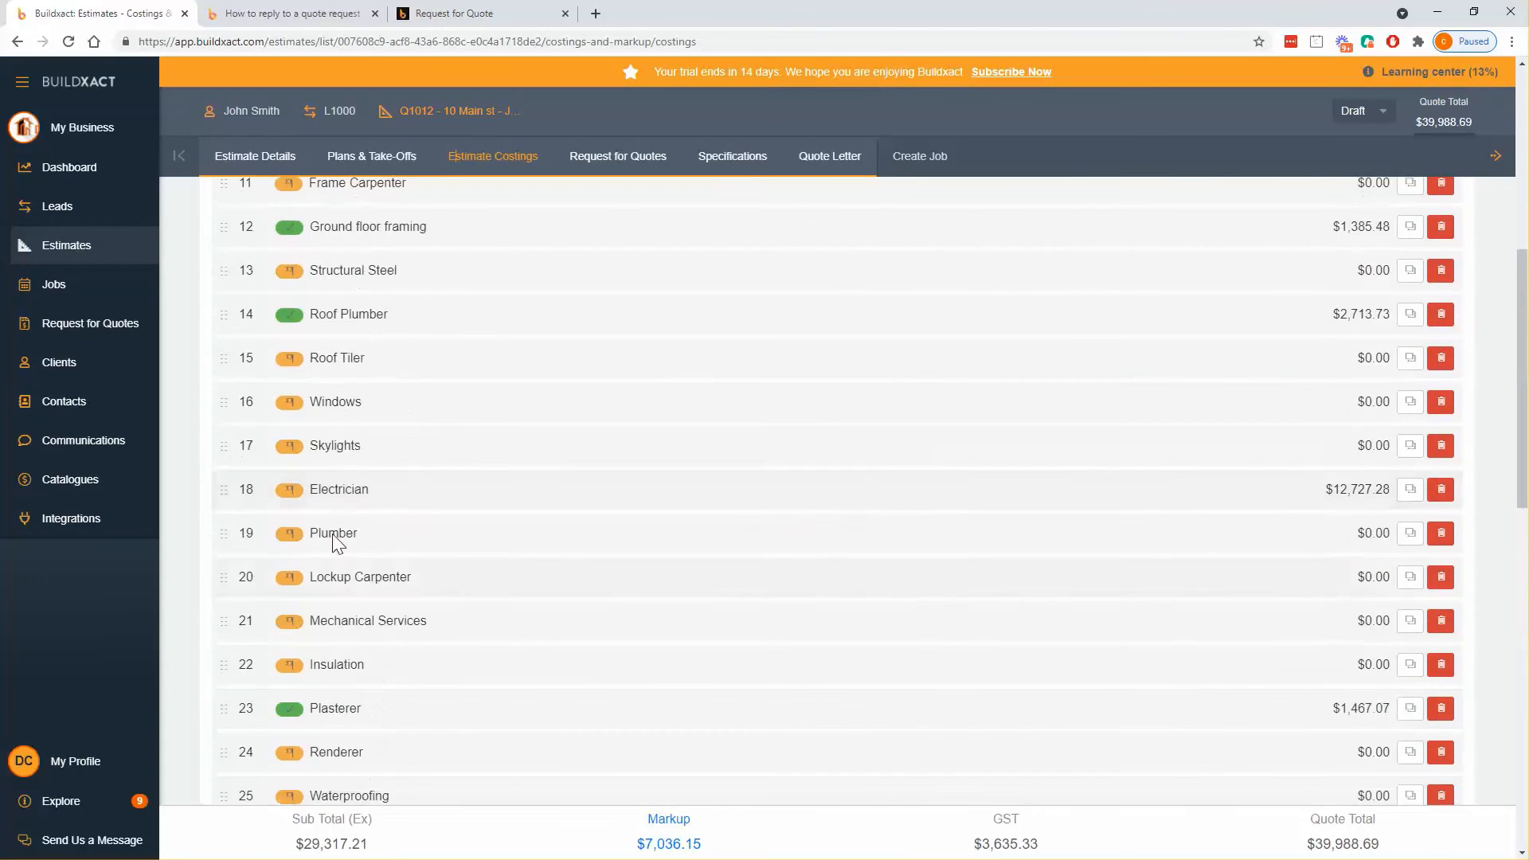
{"action": "scroll", "coordinate": [478, 485], "scroll_direction": "up", "scroll_amount": 2}
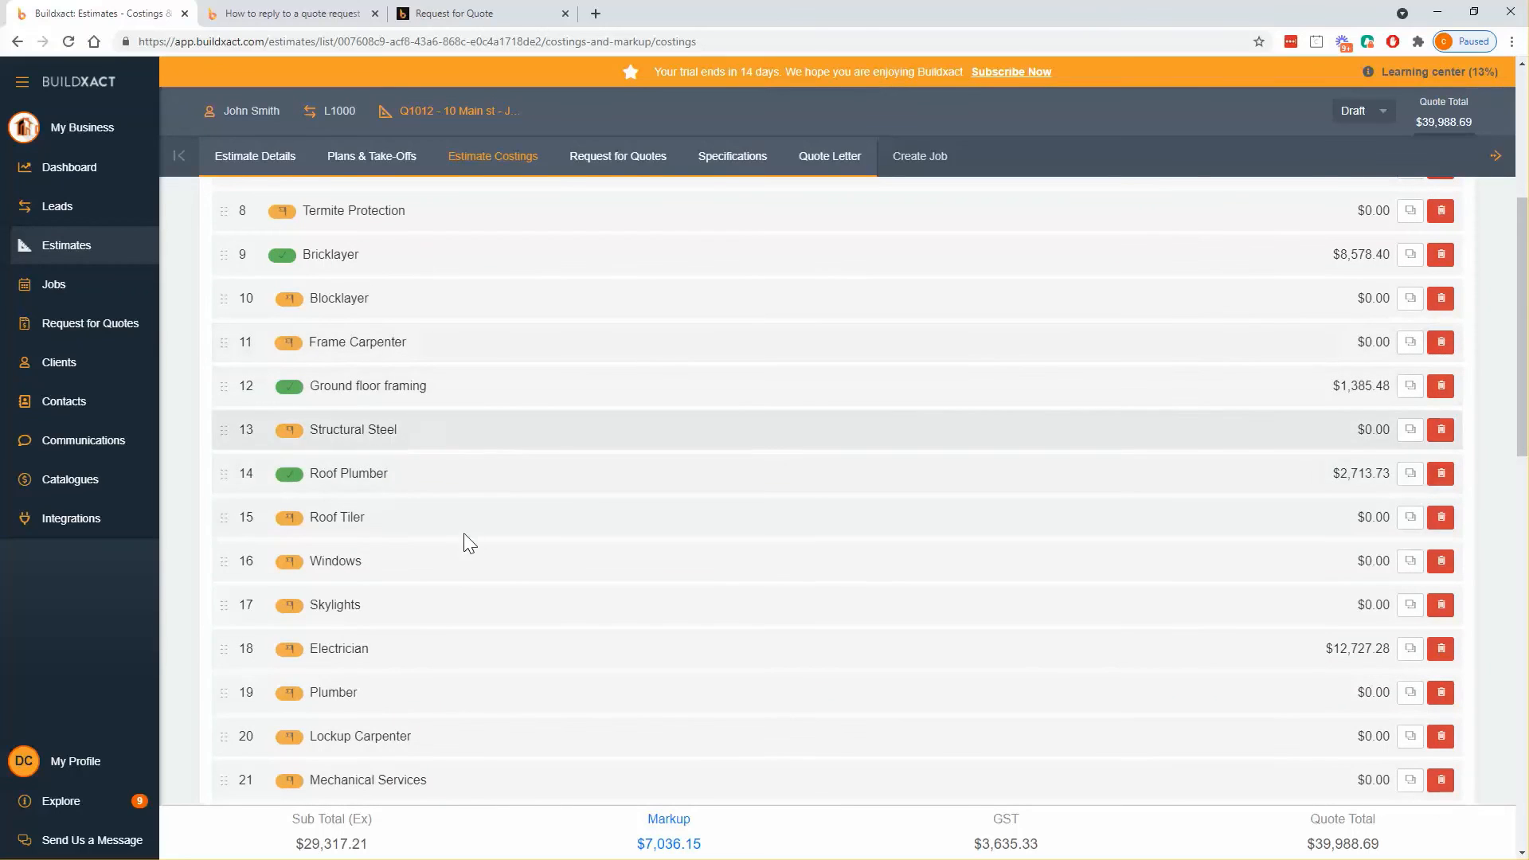
{"action": "scroll", "coordinate": [470, 542], "scroll_direction": "up", "scroll_amount": 3}
{"action": "scroll", "coordinate": [438, 581], "scroll_direction": "down", "scroll_amount": 3}
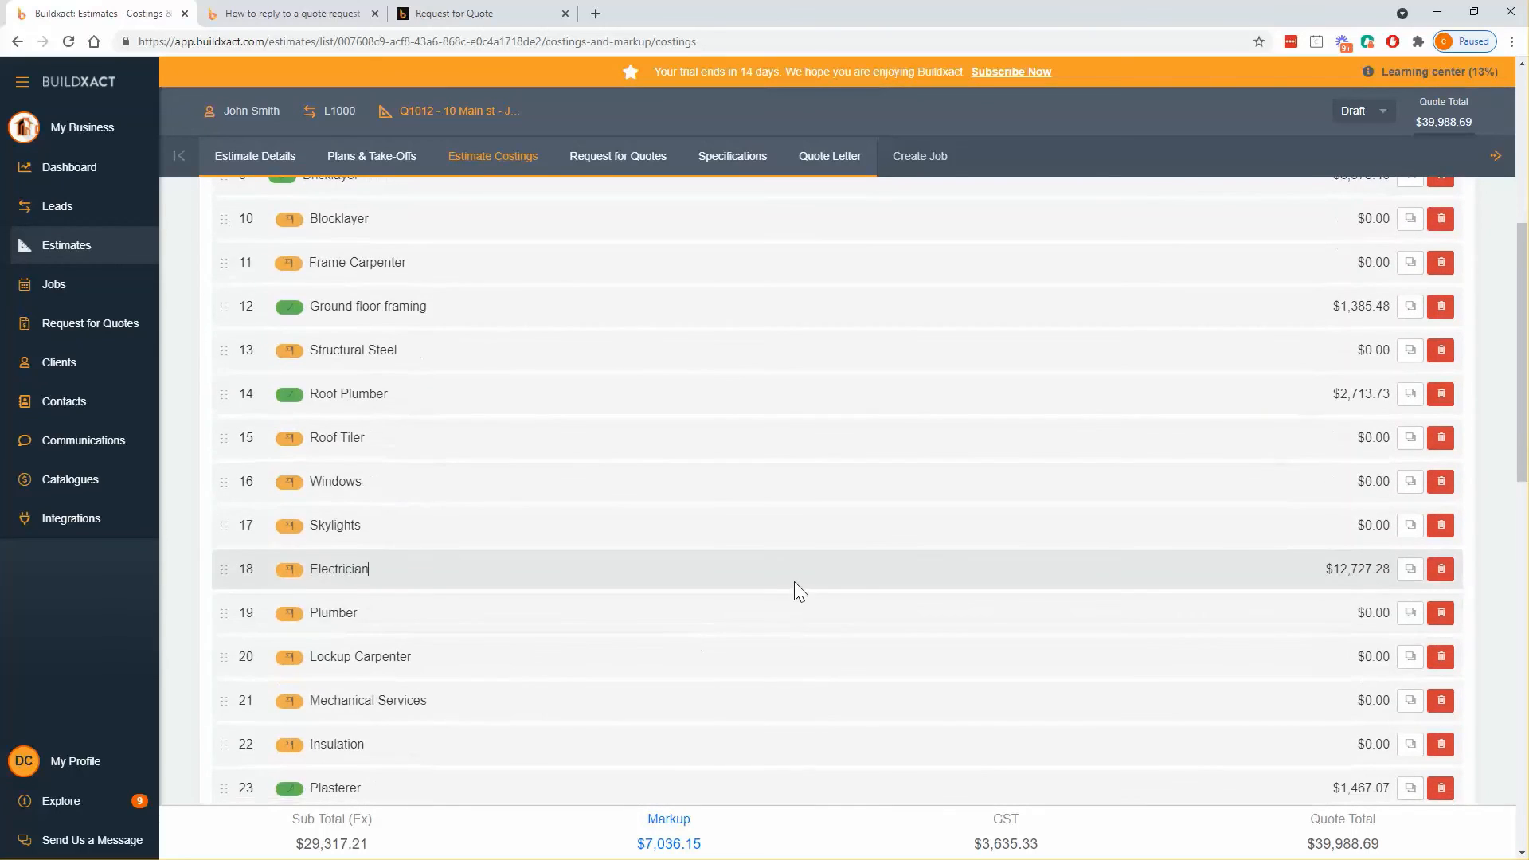
{"action": "left_click", "coordinate": [794, 581]}
{"action": "scroll", "coordinate": [727, 571], "scroll_direction": "down", "scroll_amount": 6}
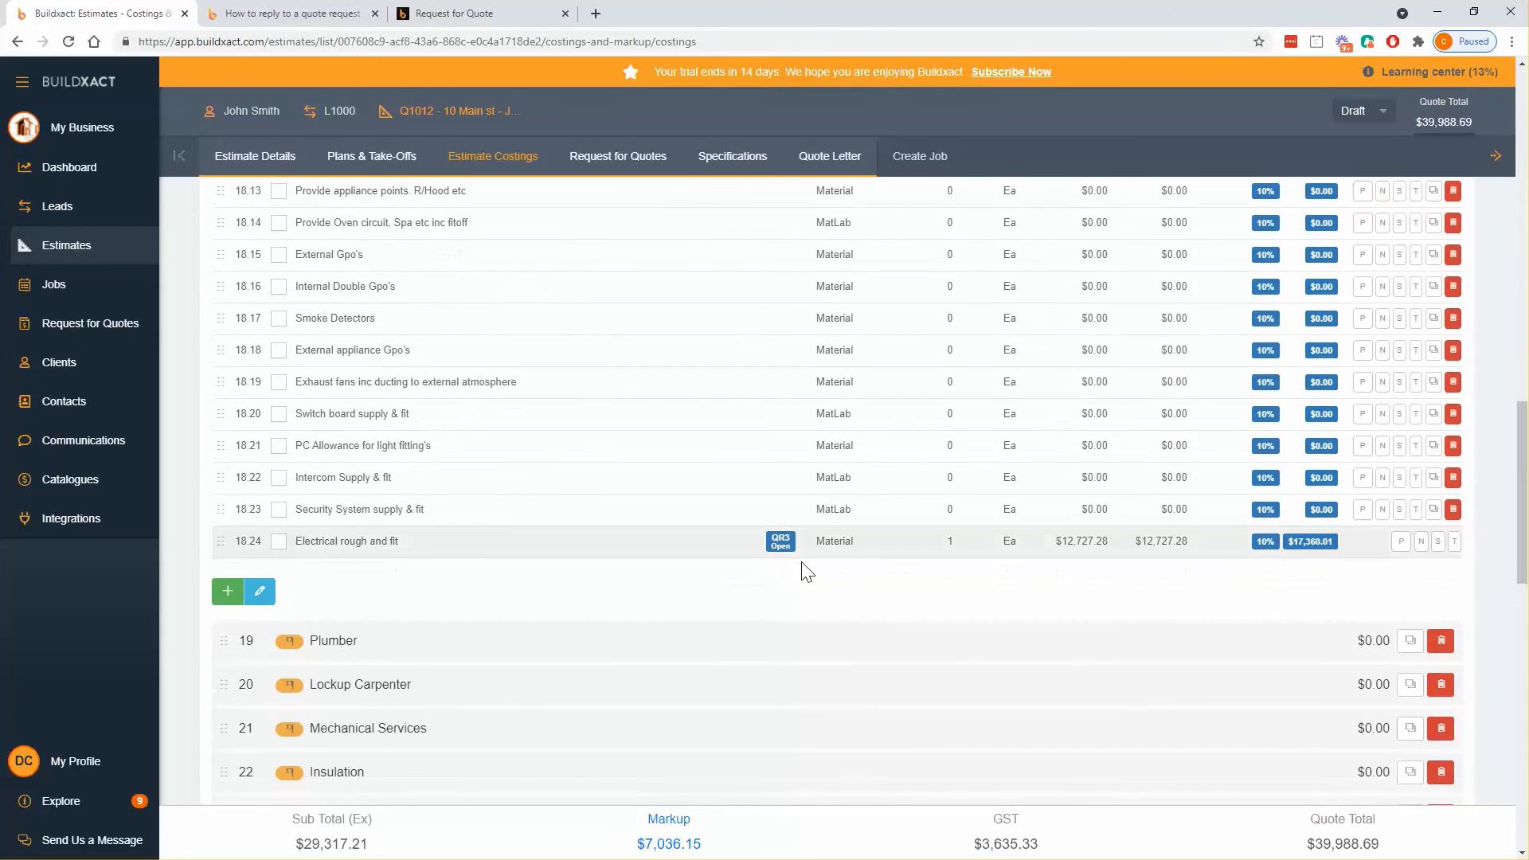
{"action": "left_click_drag", "start_coordinate": [1081, 541], "coordinate": [1061, 542]}
{"action": "left_click", "coordinate": [1096, 565]}
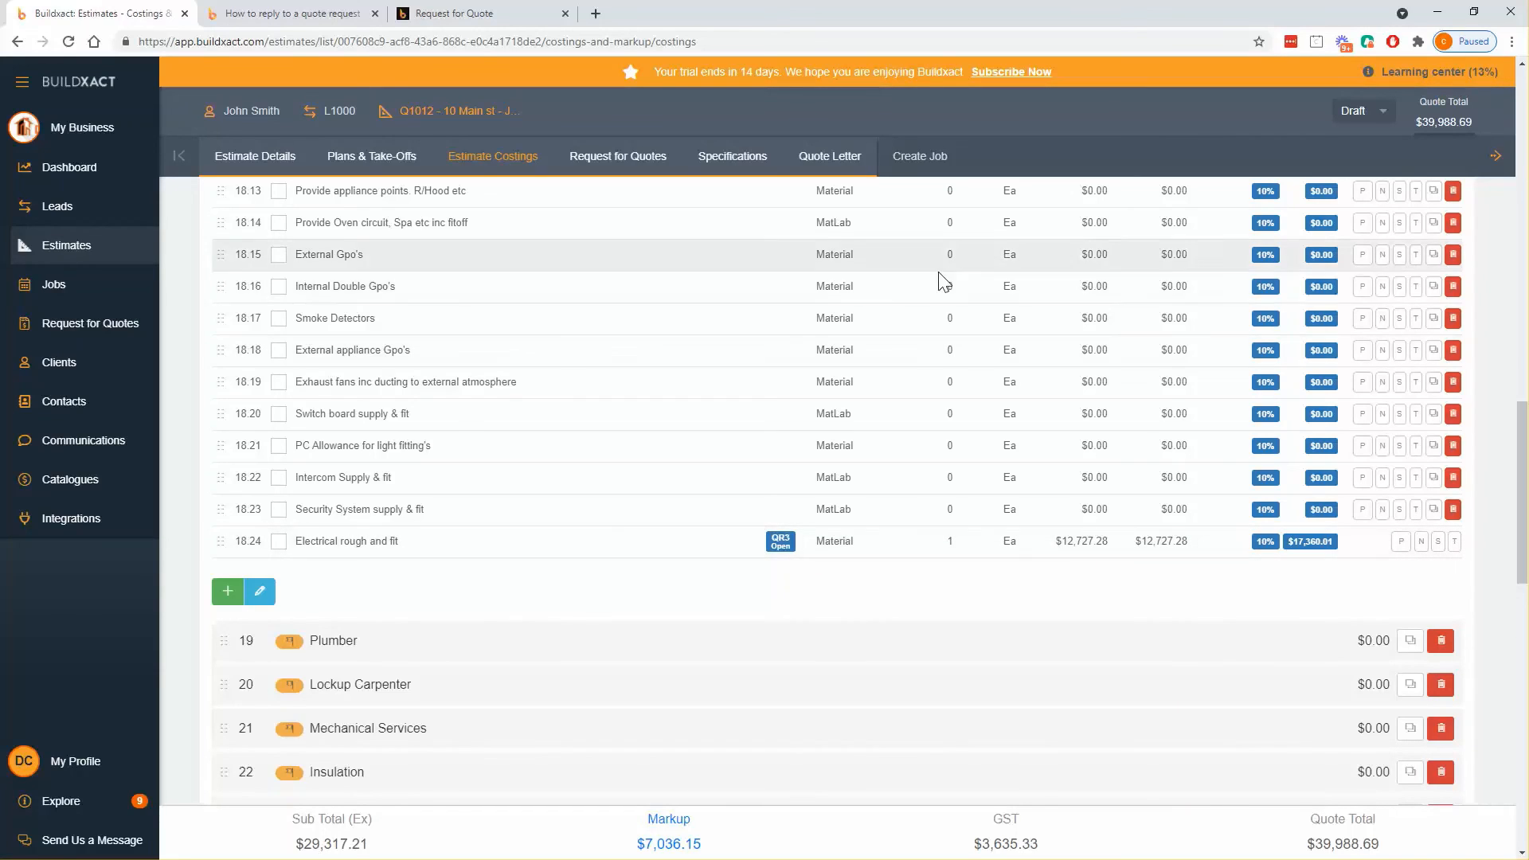
{"action": "left_click", "coordinate": [635, 170]}
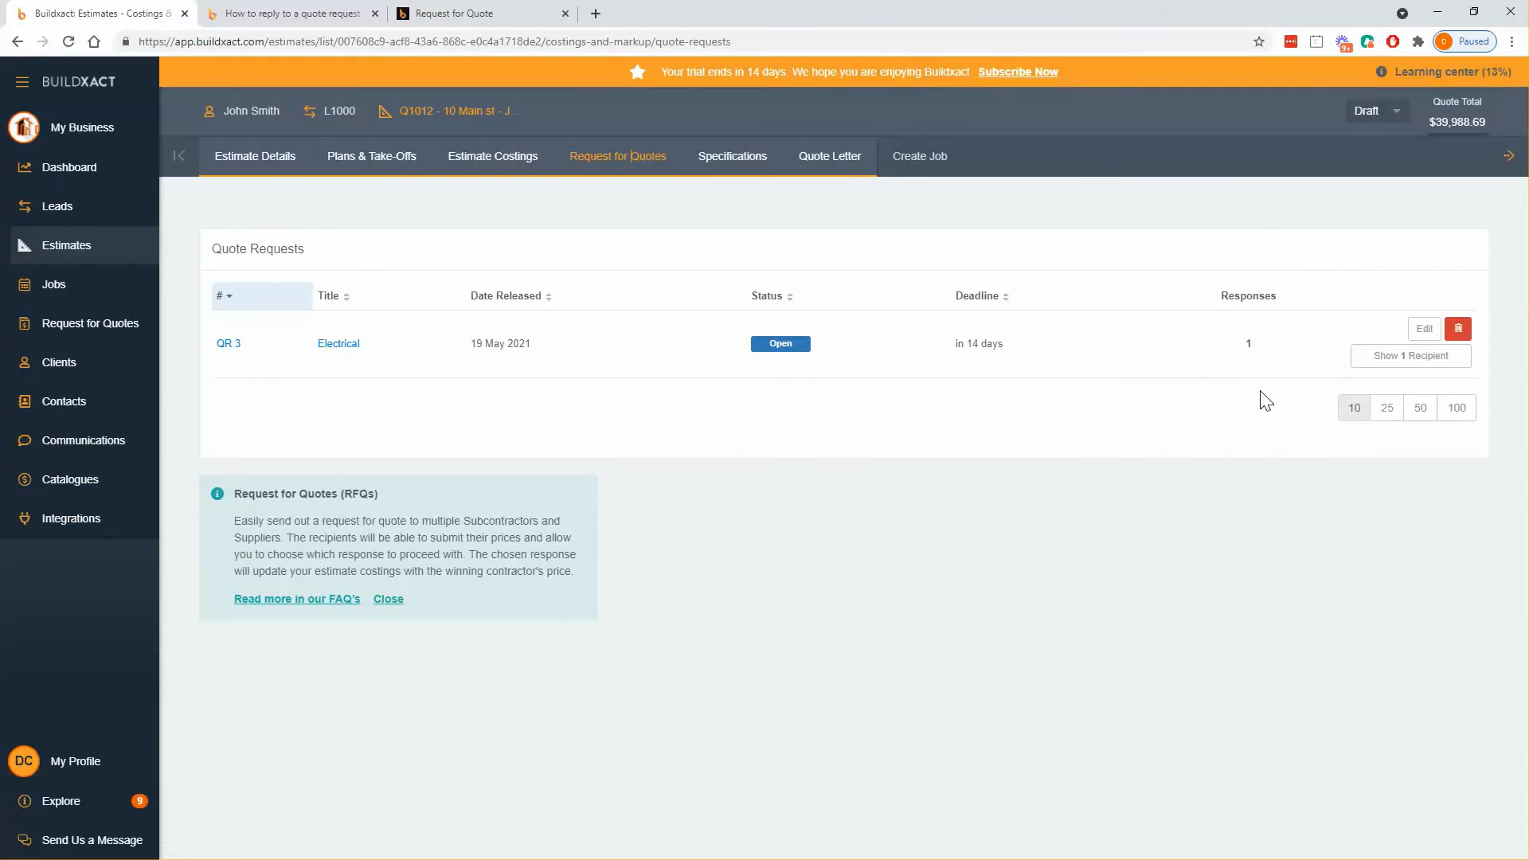
- List the Electrical request's recipient and open, then close, the chosen $14,000.00 response
{"action": "left_click", "coordinate": [1390, 355]}
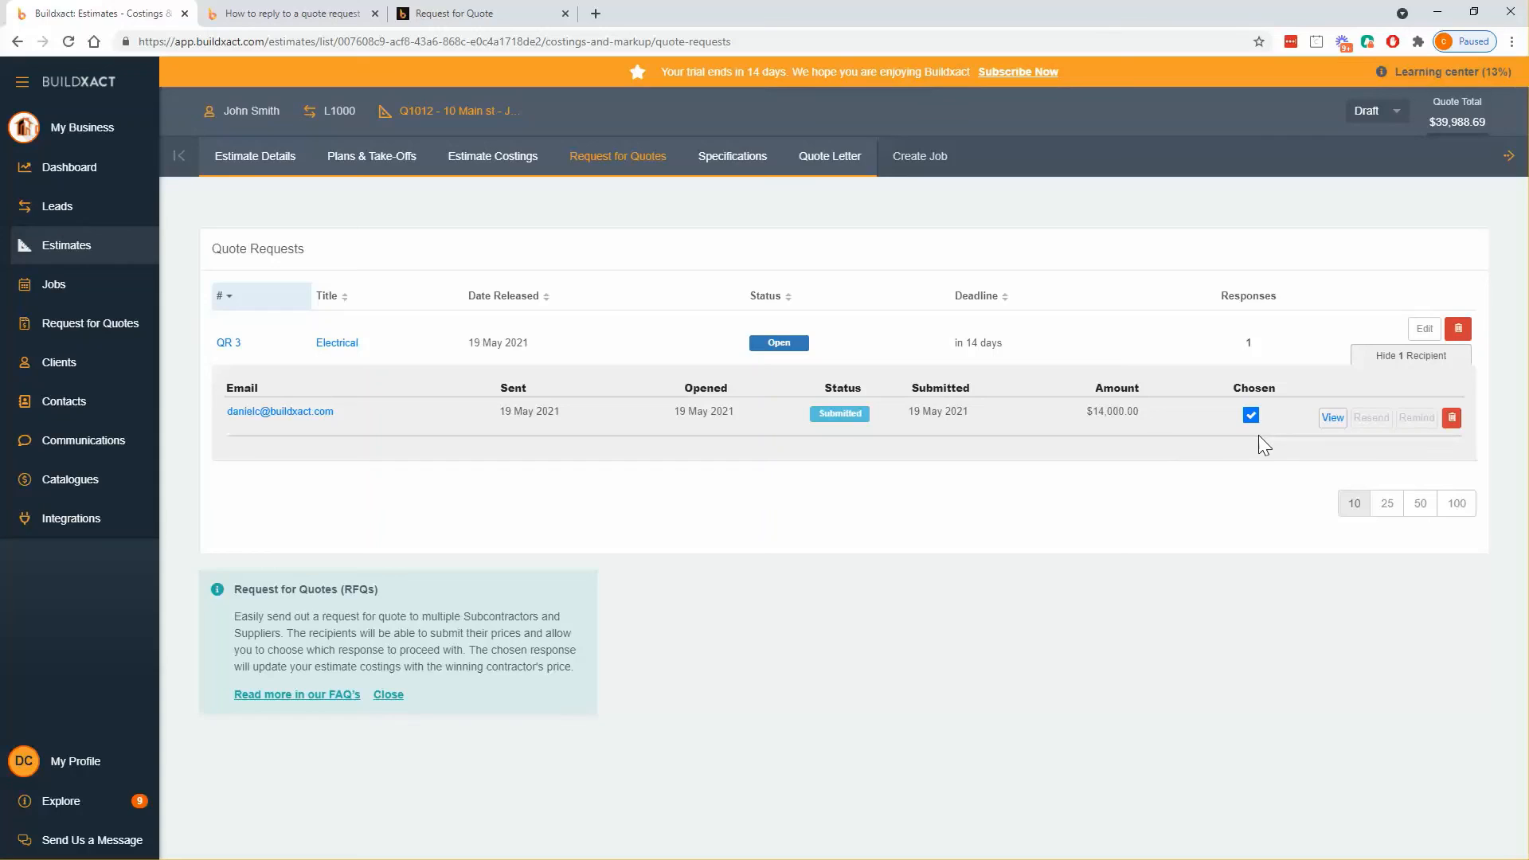
{"action": "left_click", "coordinate": [1331, 419]}
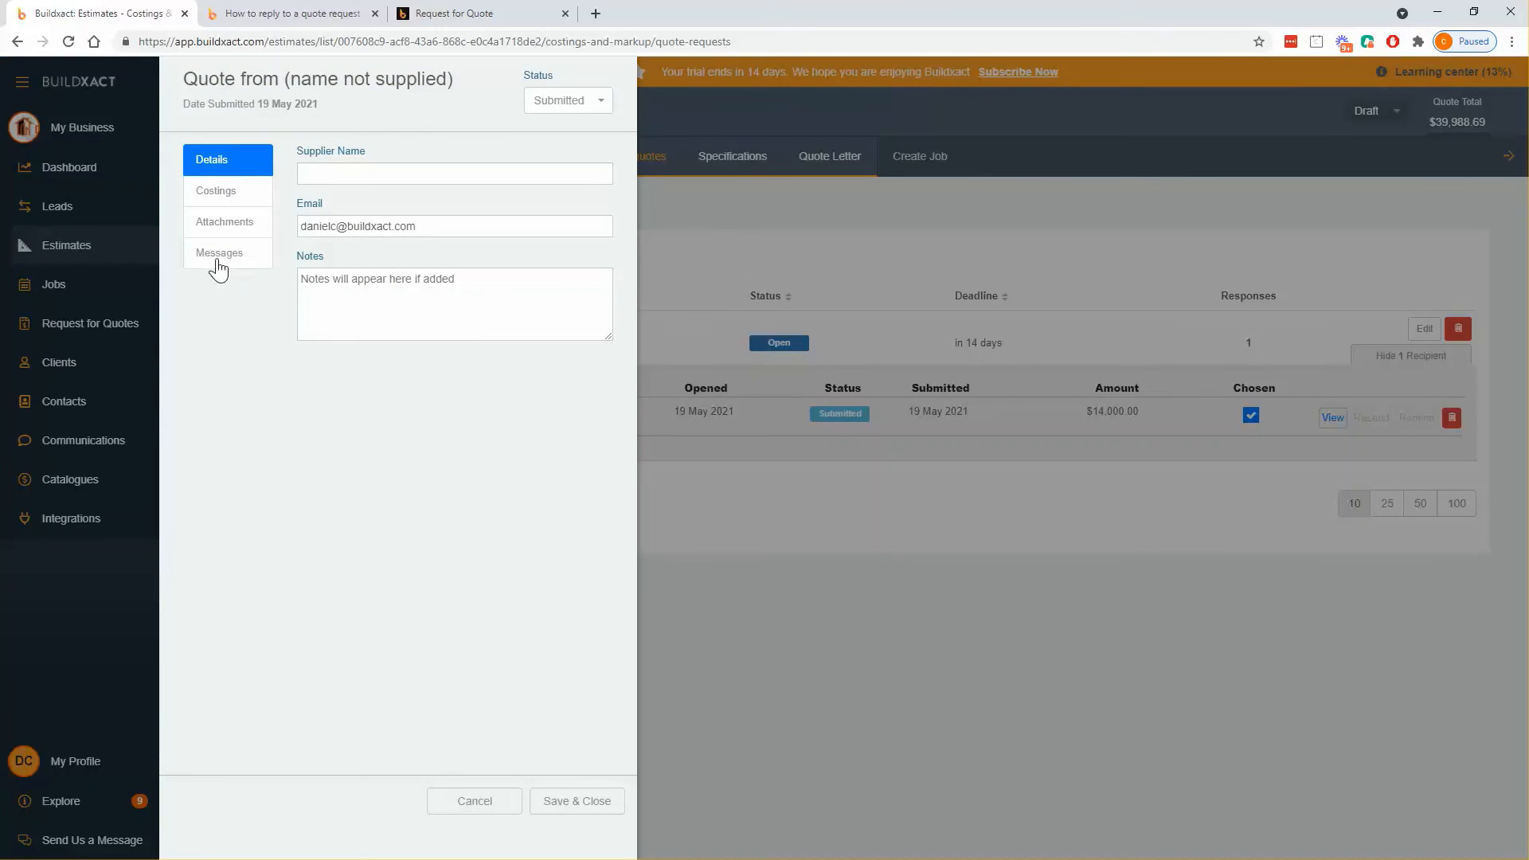
{"action": "left_click", "coordinate": [510, 807]}
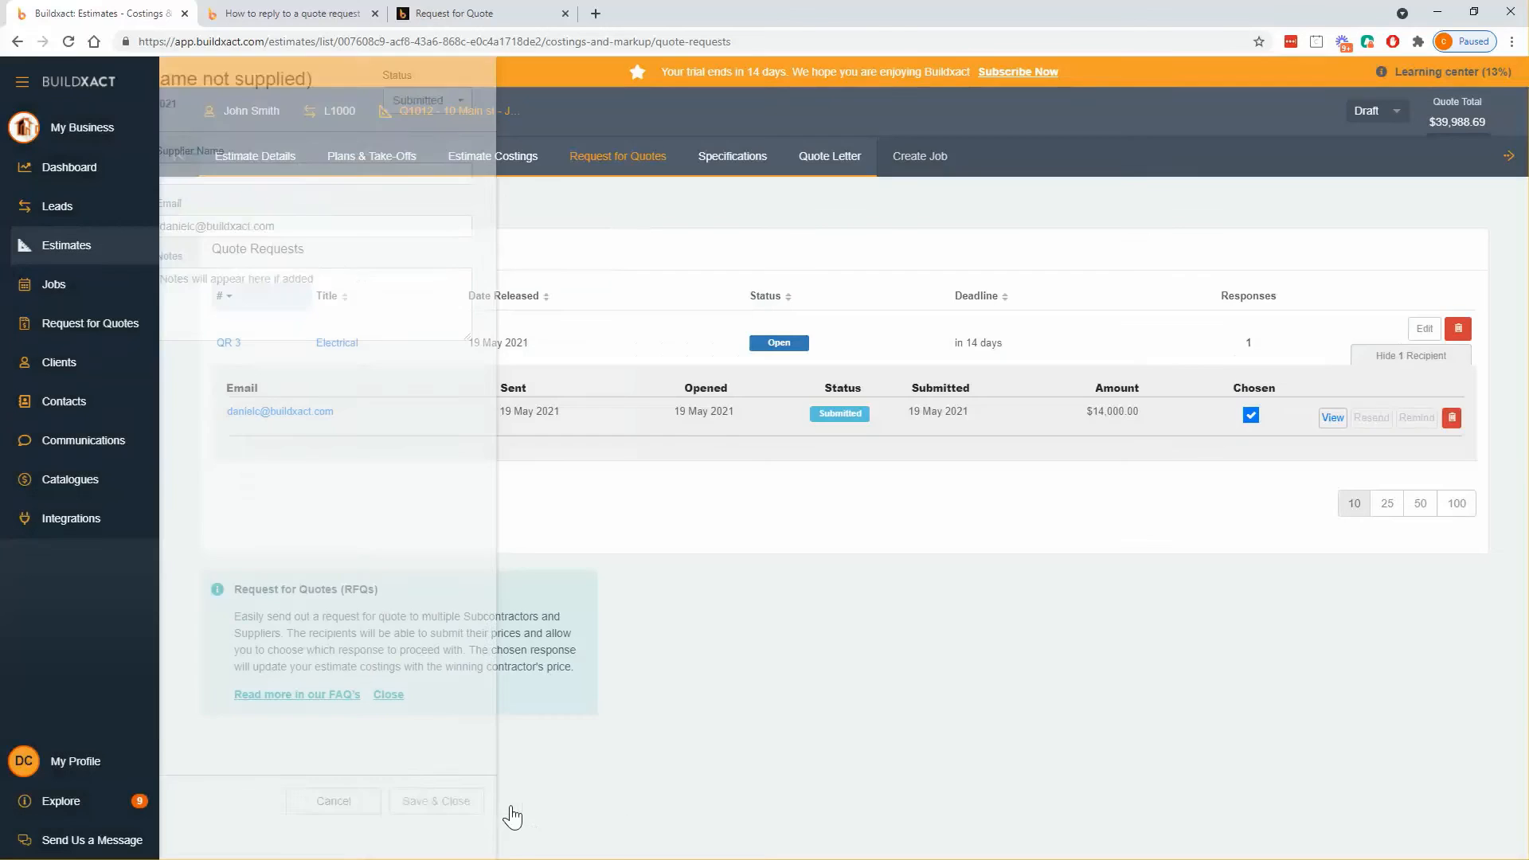